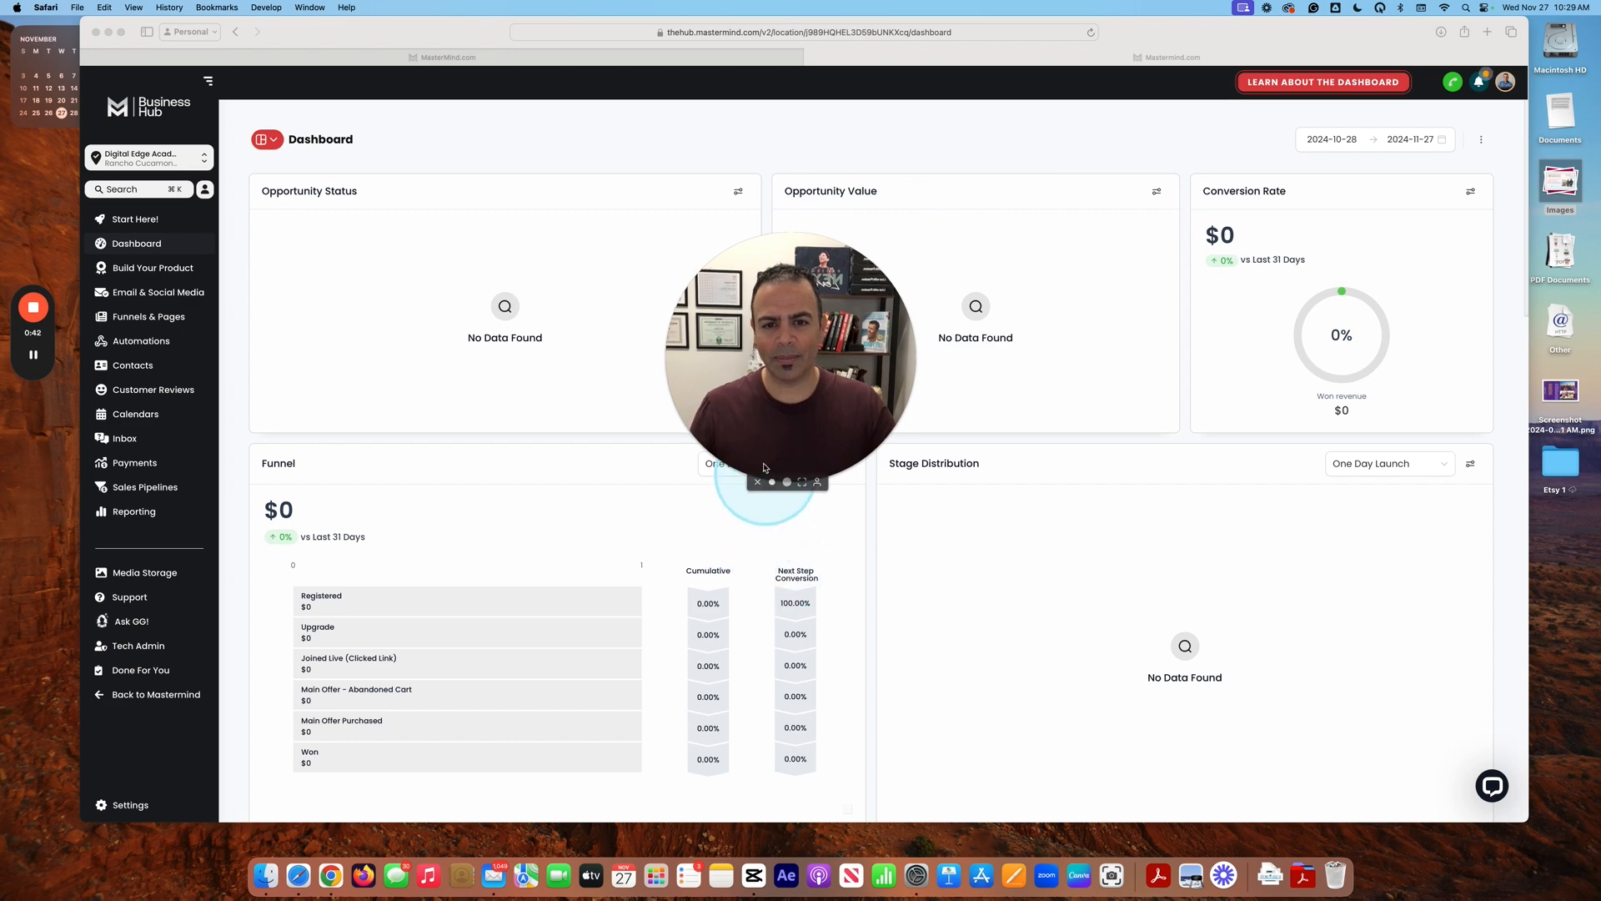
Step: Open the Integrations page of the Payments section to review the payment providers that can be connected
left_click(770, 481)
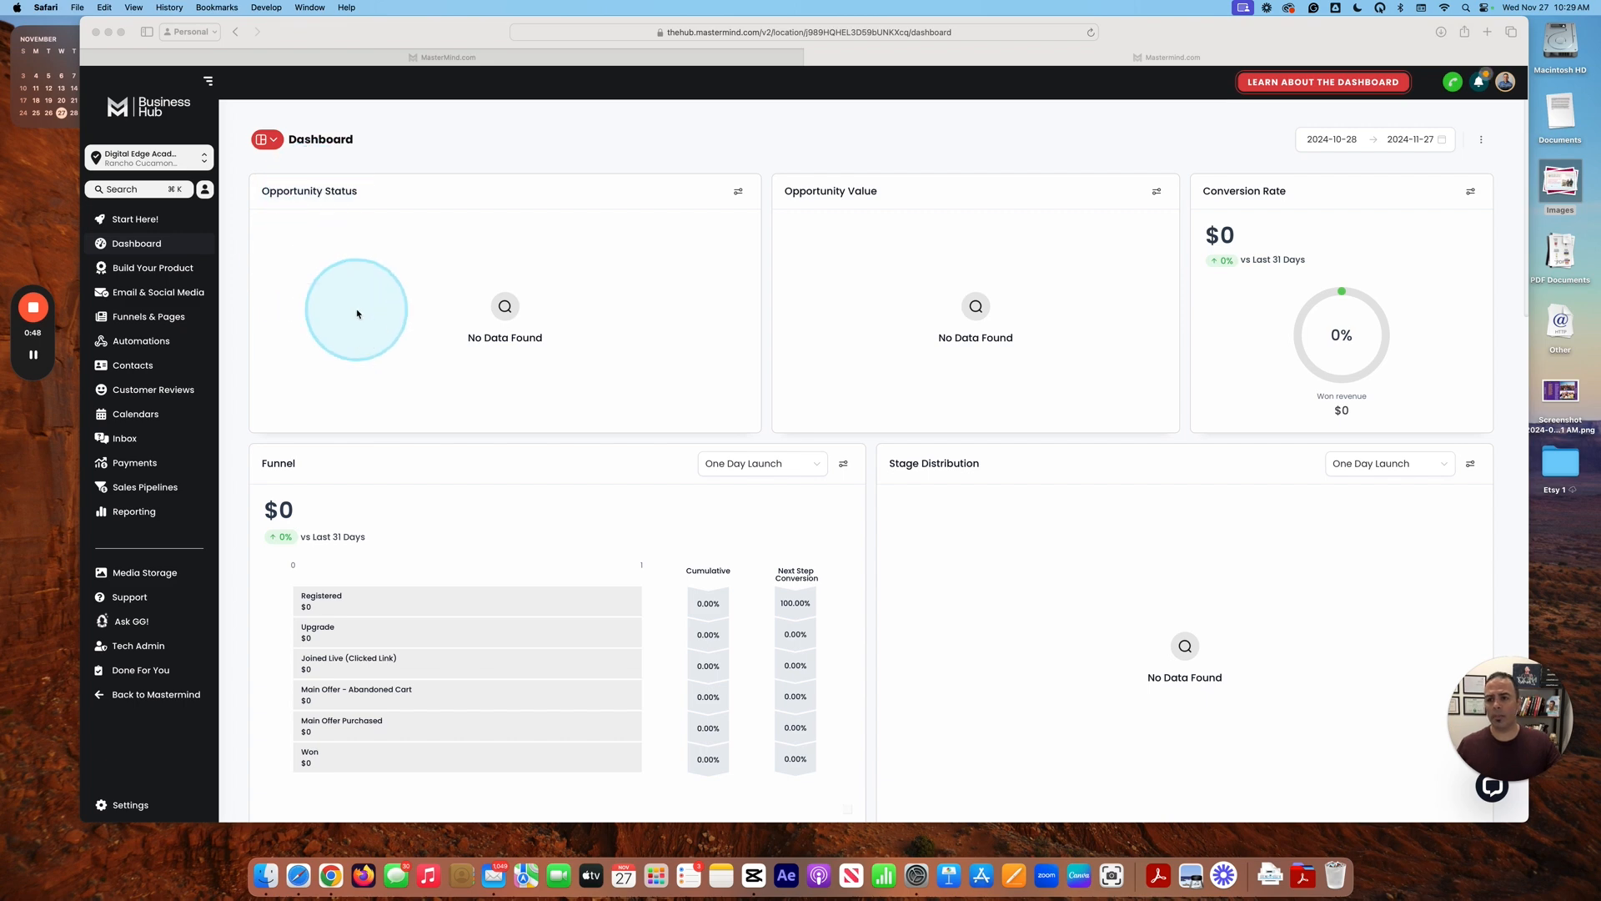
left_click(144, 465)
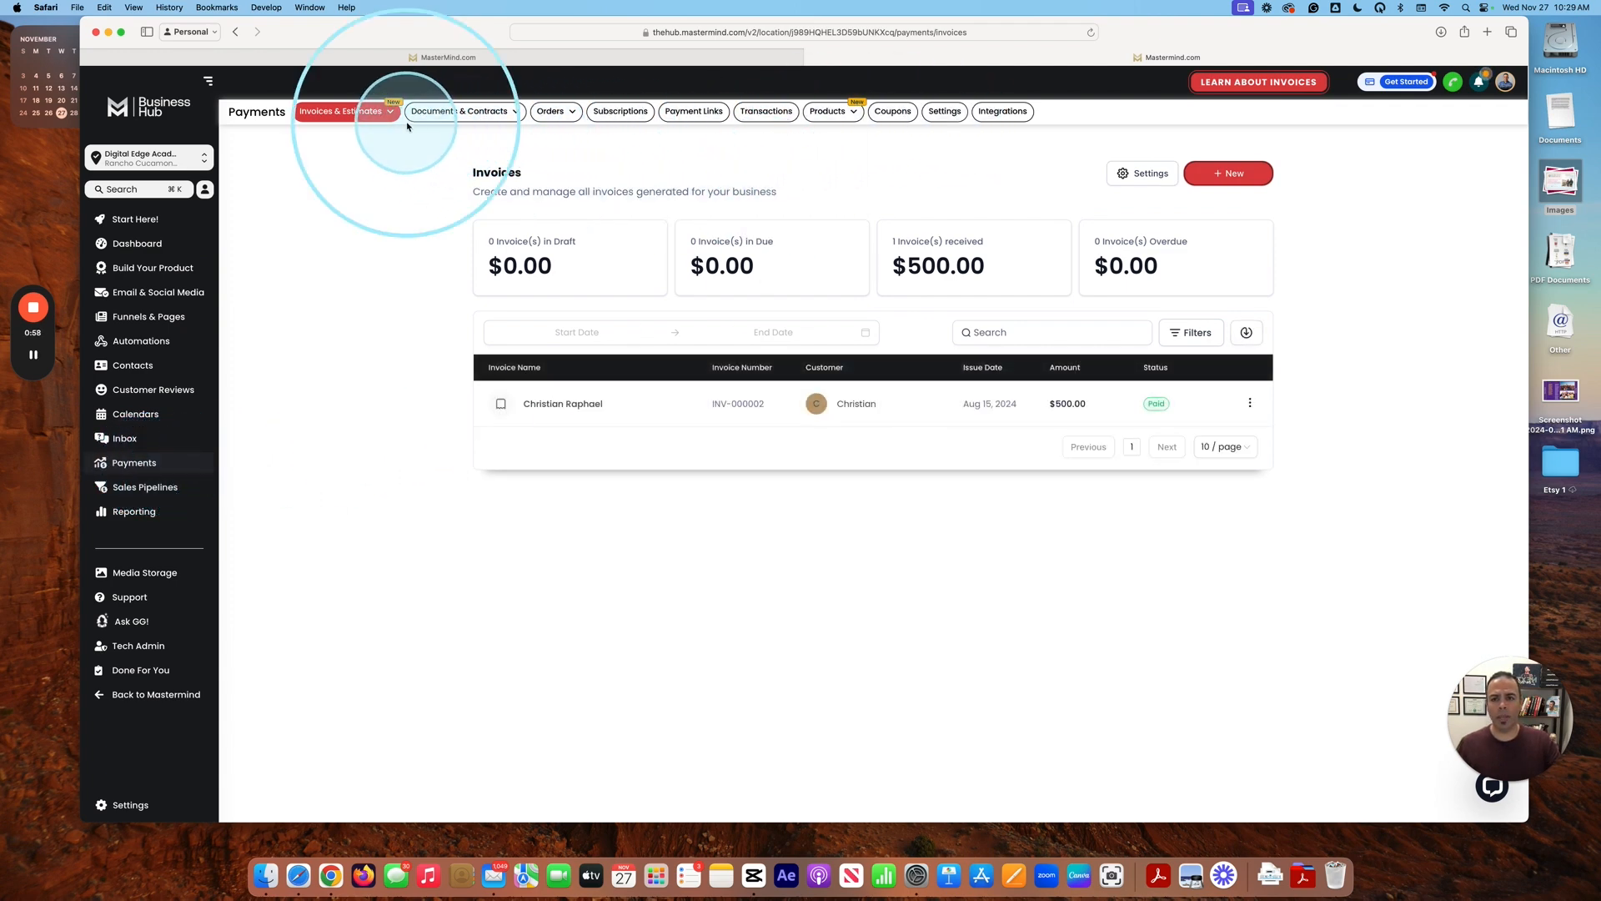
mouse_move(457, 117)
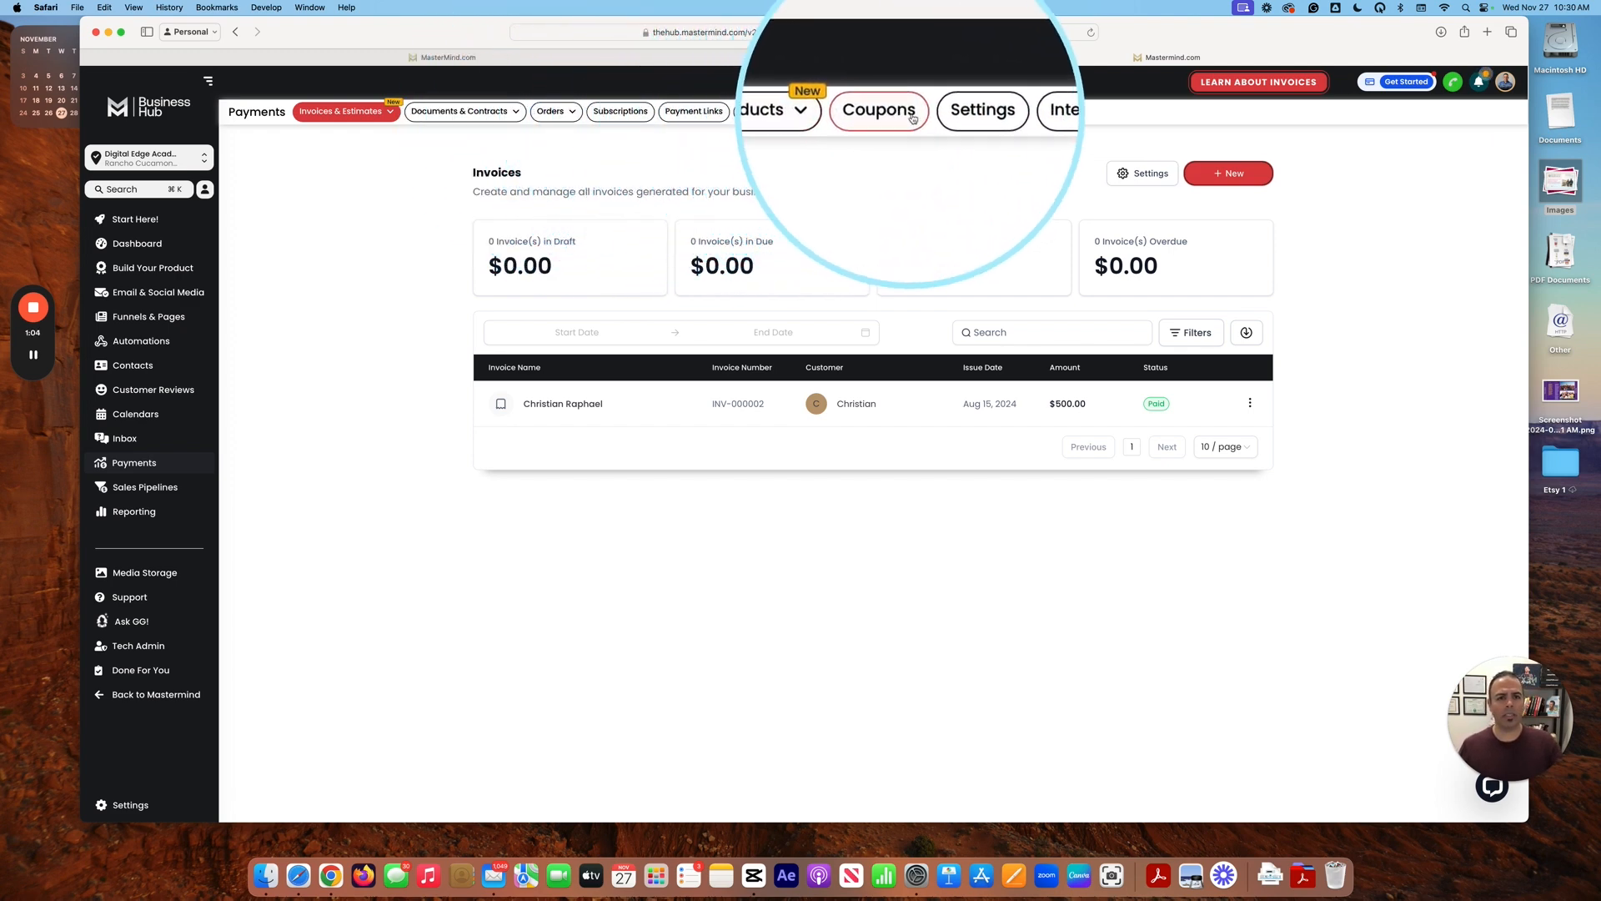
left_click(1011, 117)
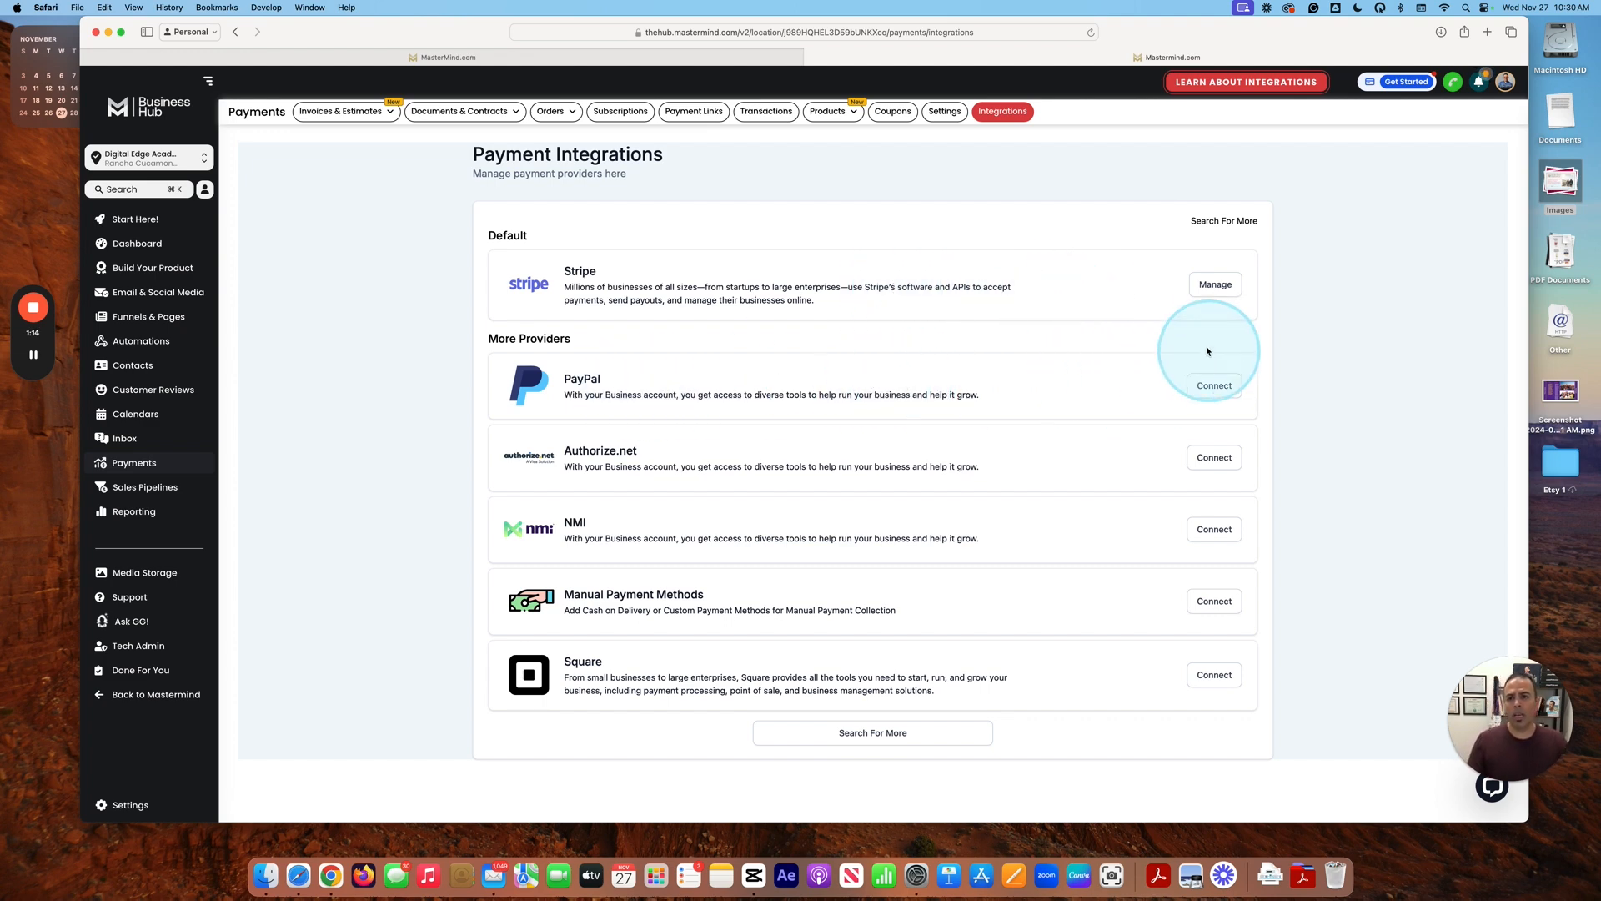
Step: Start a new payment link to check which products it offers, and return to the payment links list
left_click(703, 115)
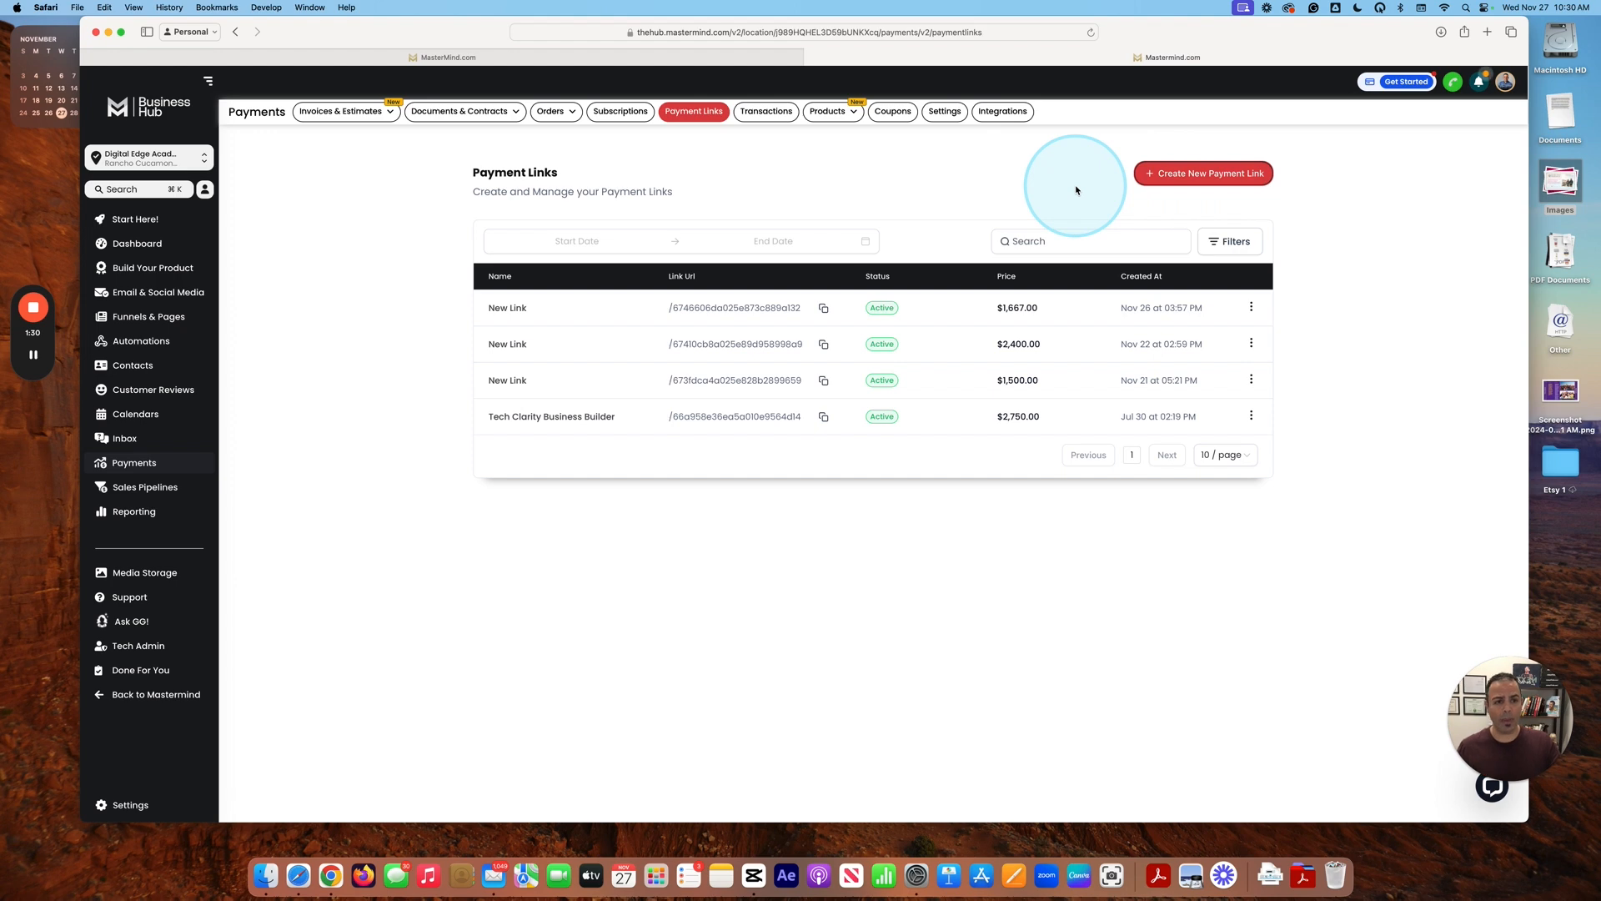
left_click(1179, 178)
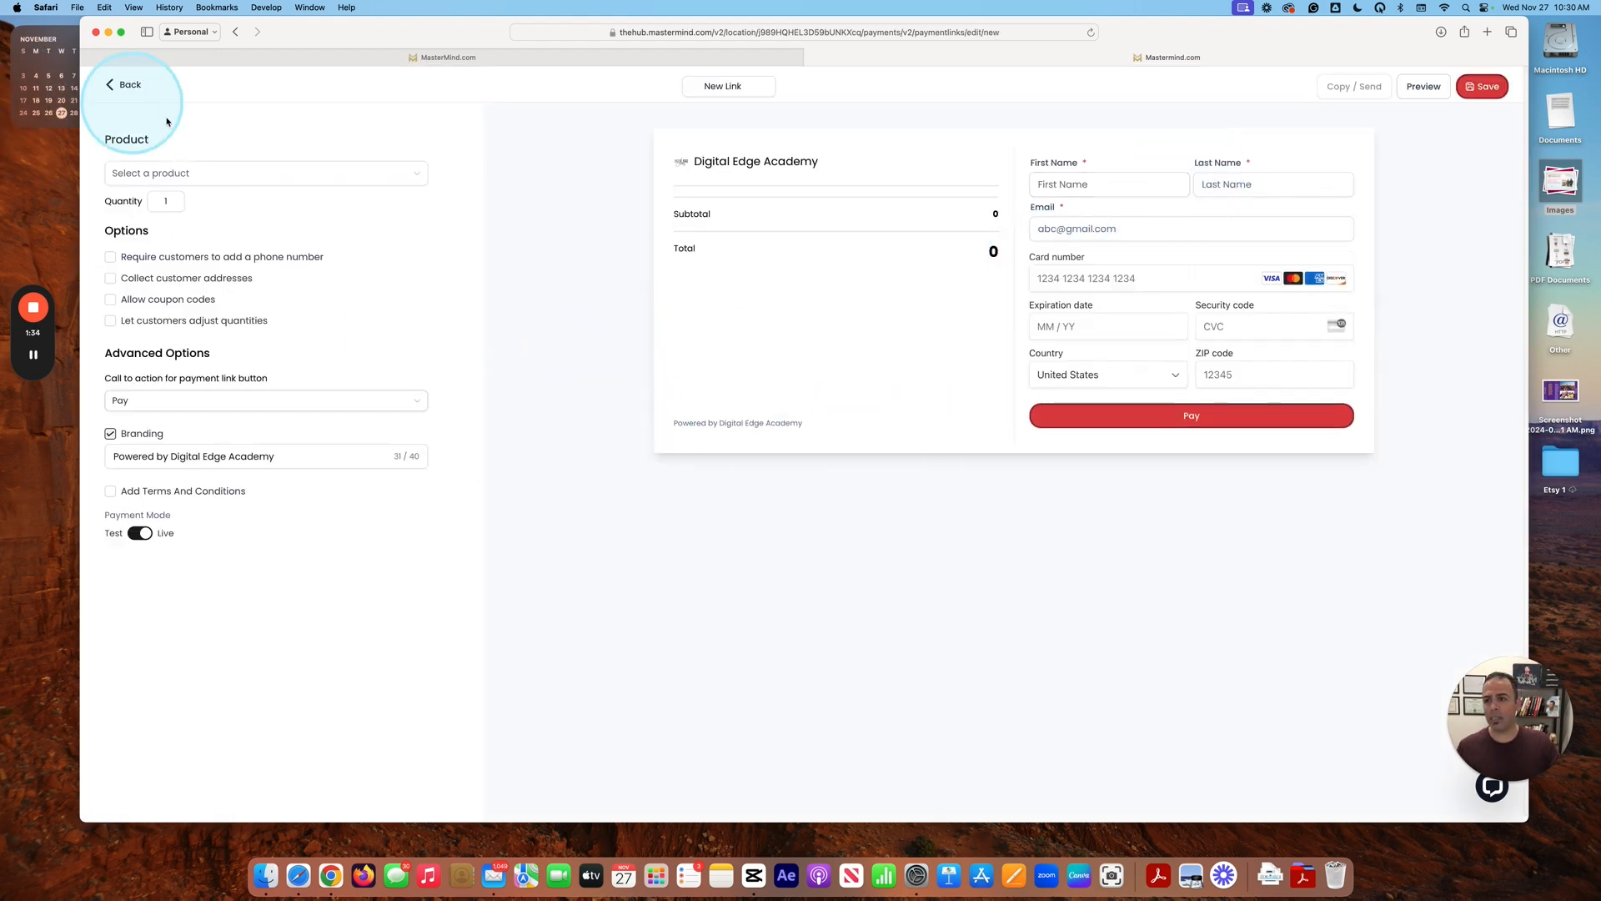
left_click(211, 174)
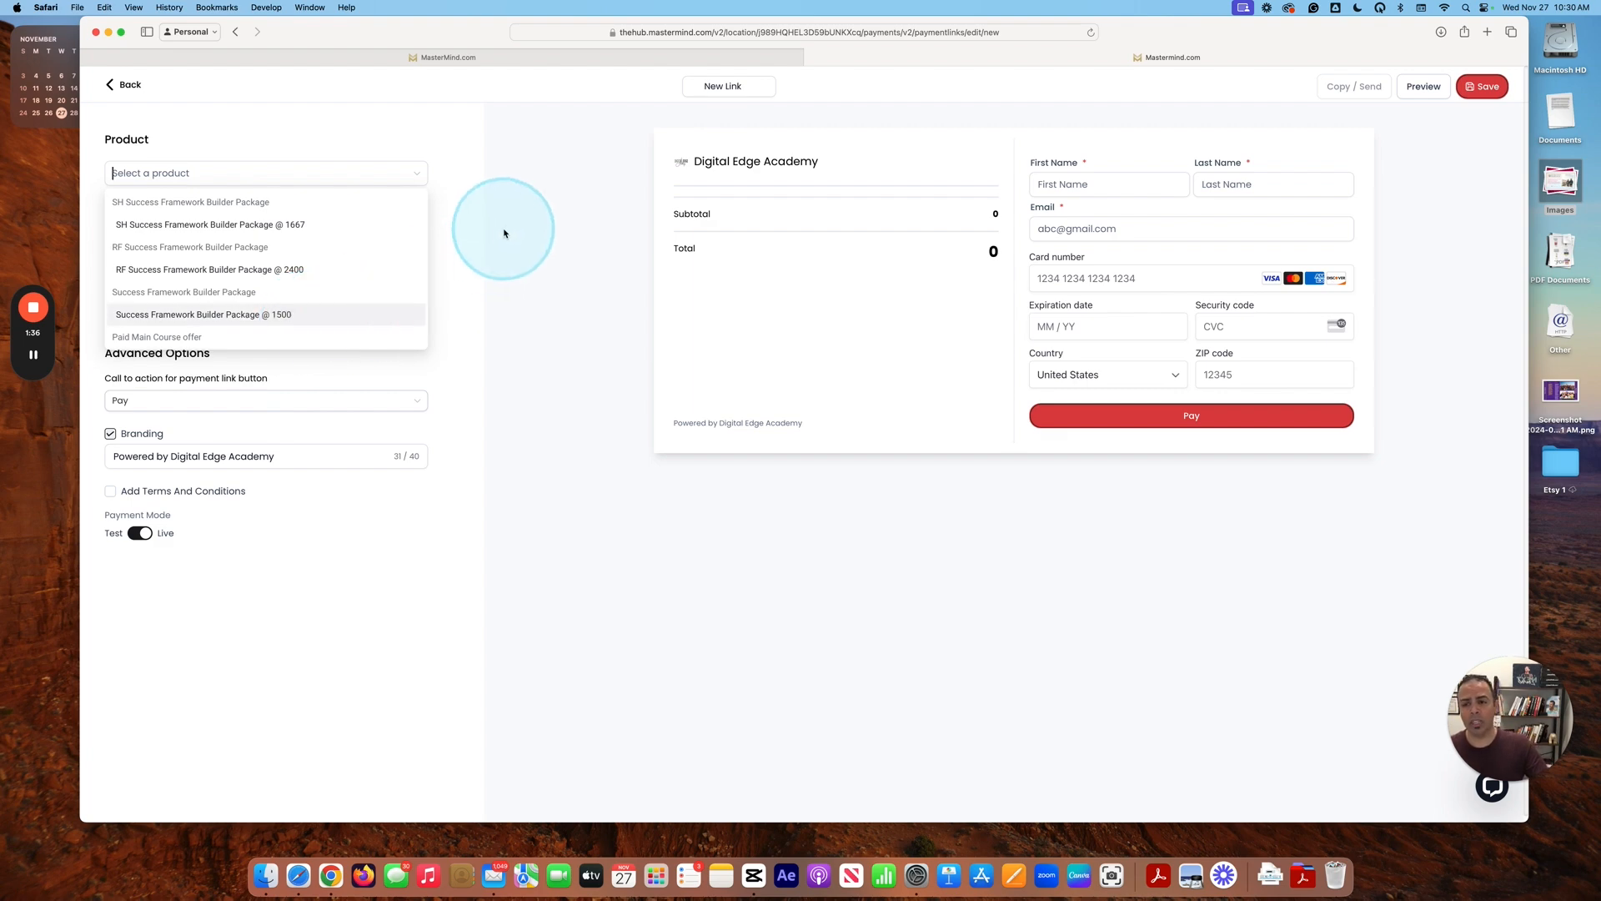
left_click(136, 85)
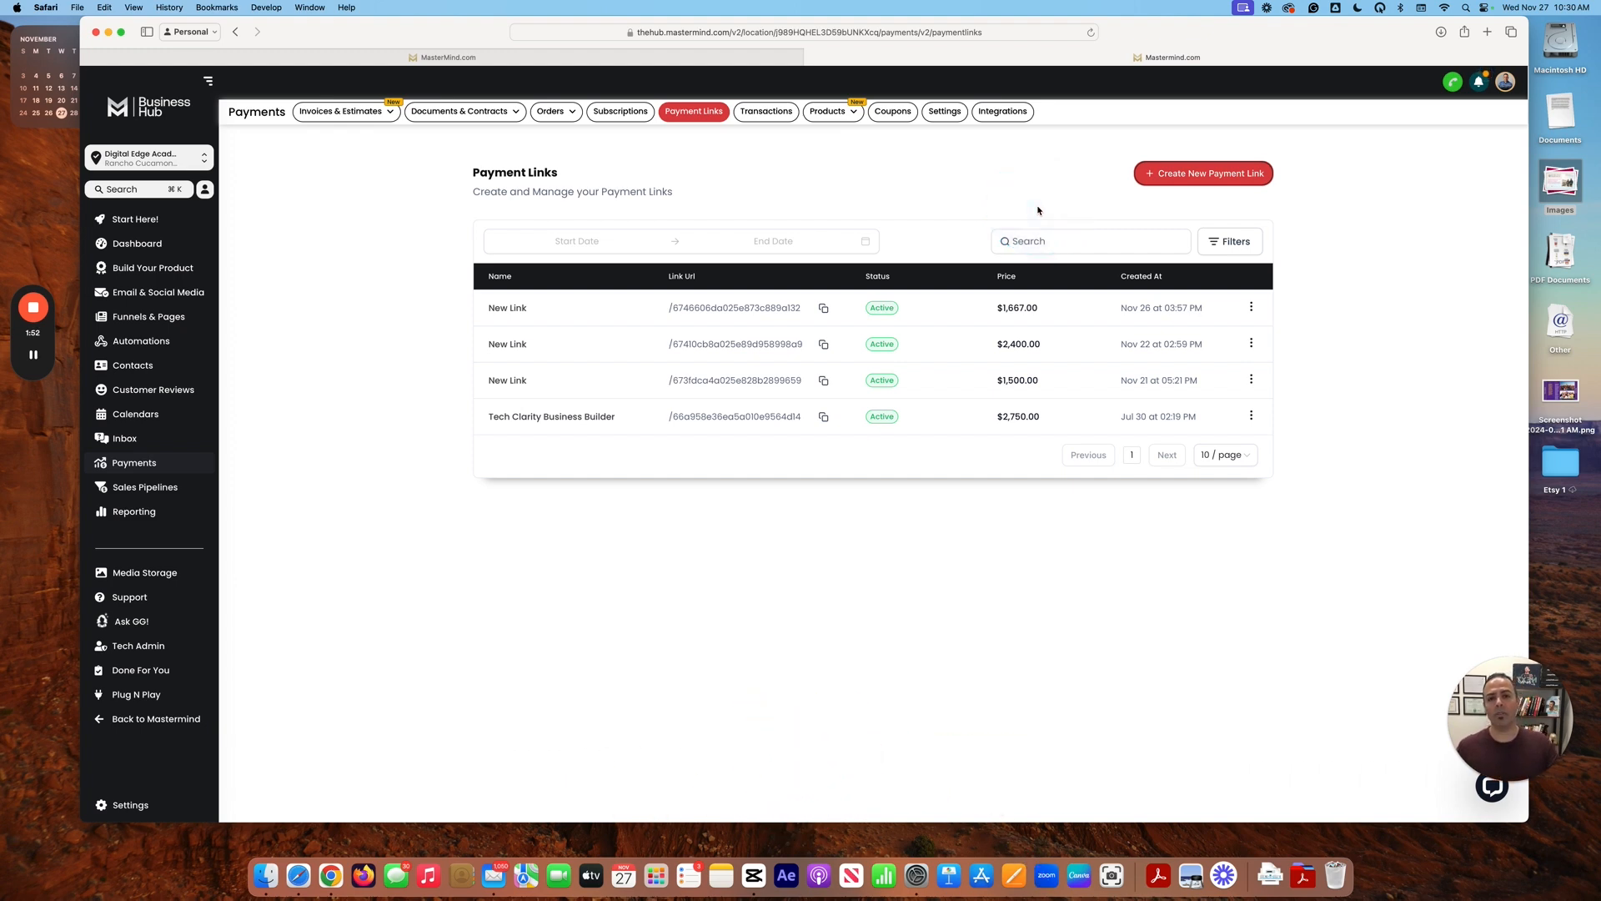
Step: Create a new product in Payments and title it "Test Product Payment Plan"
left_click(832, 111)
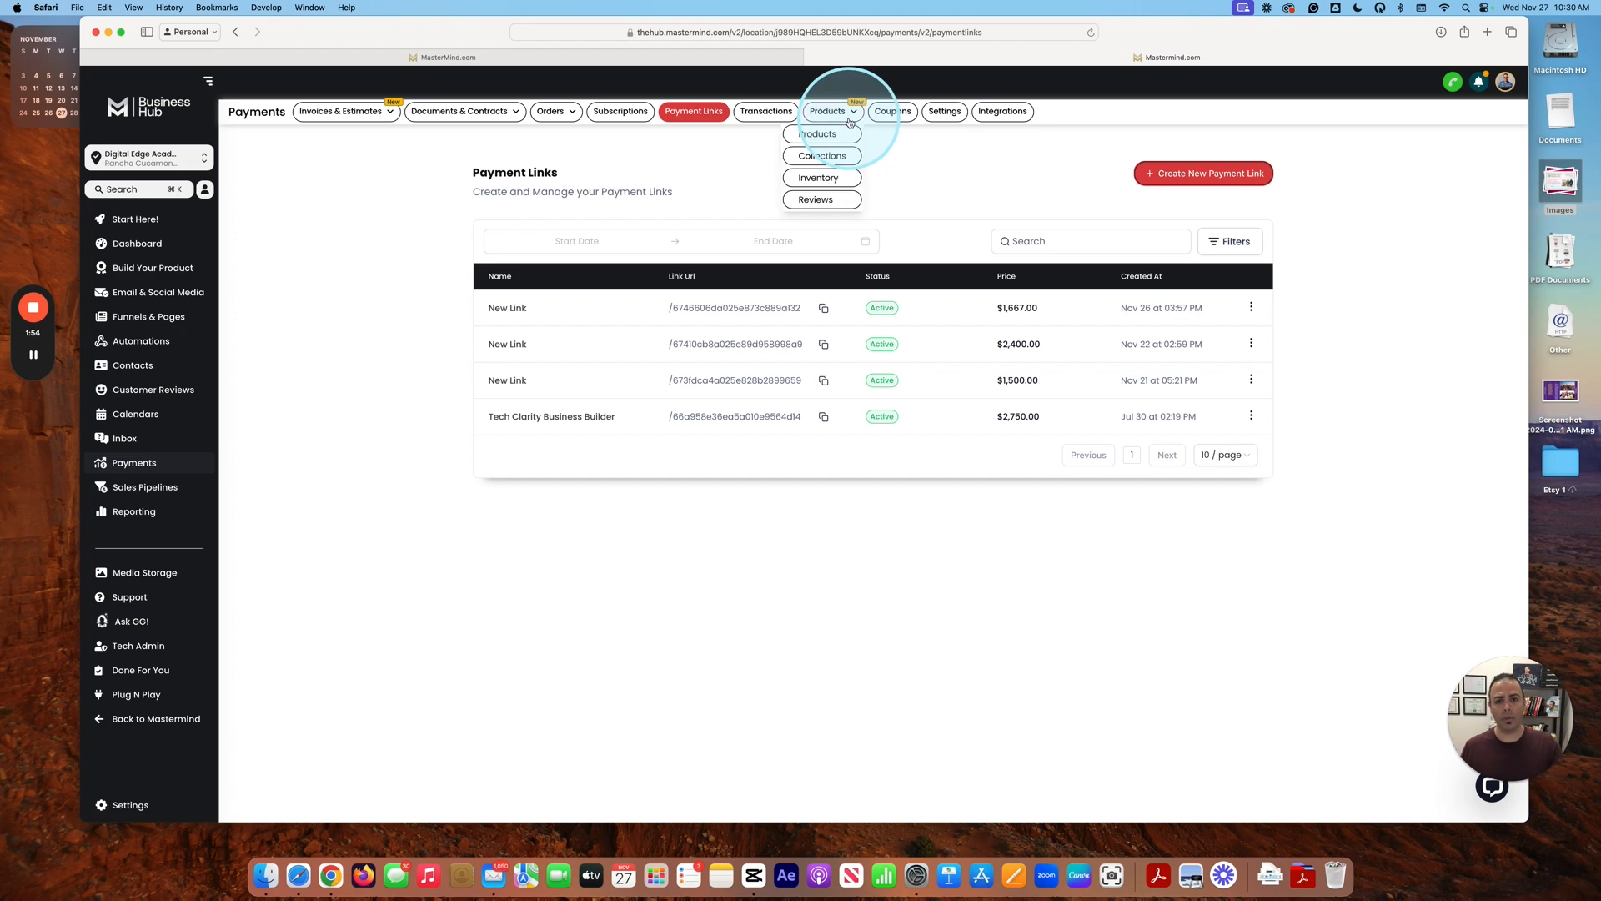
left_click(837, 133)
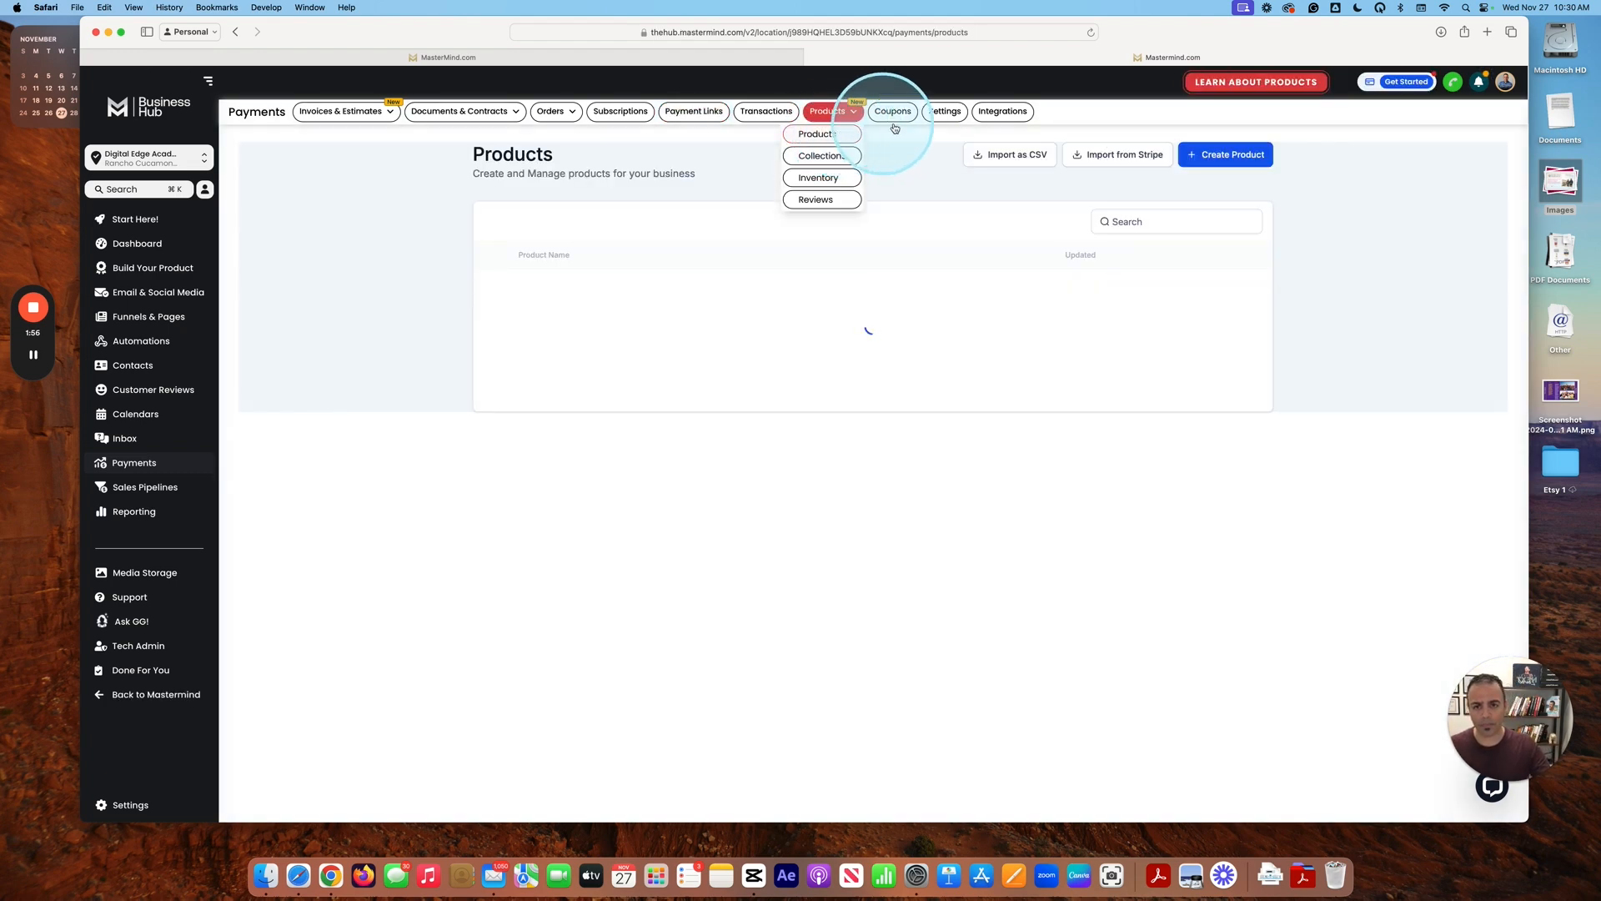
left_click(1238, 155)
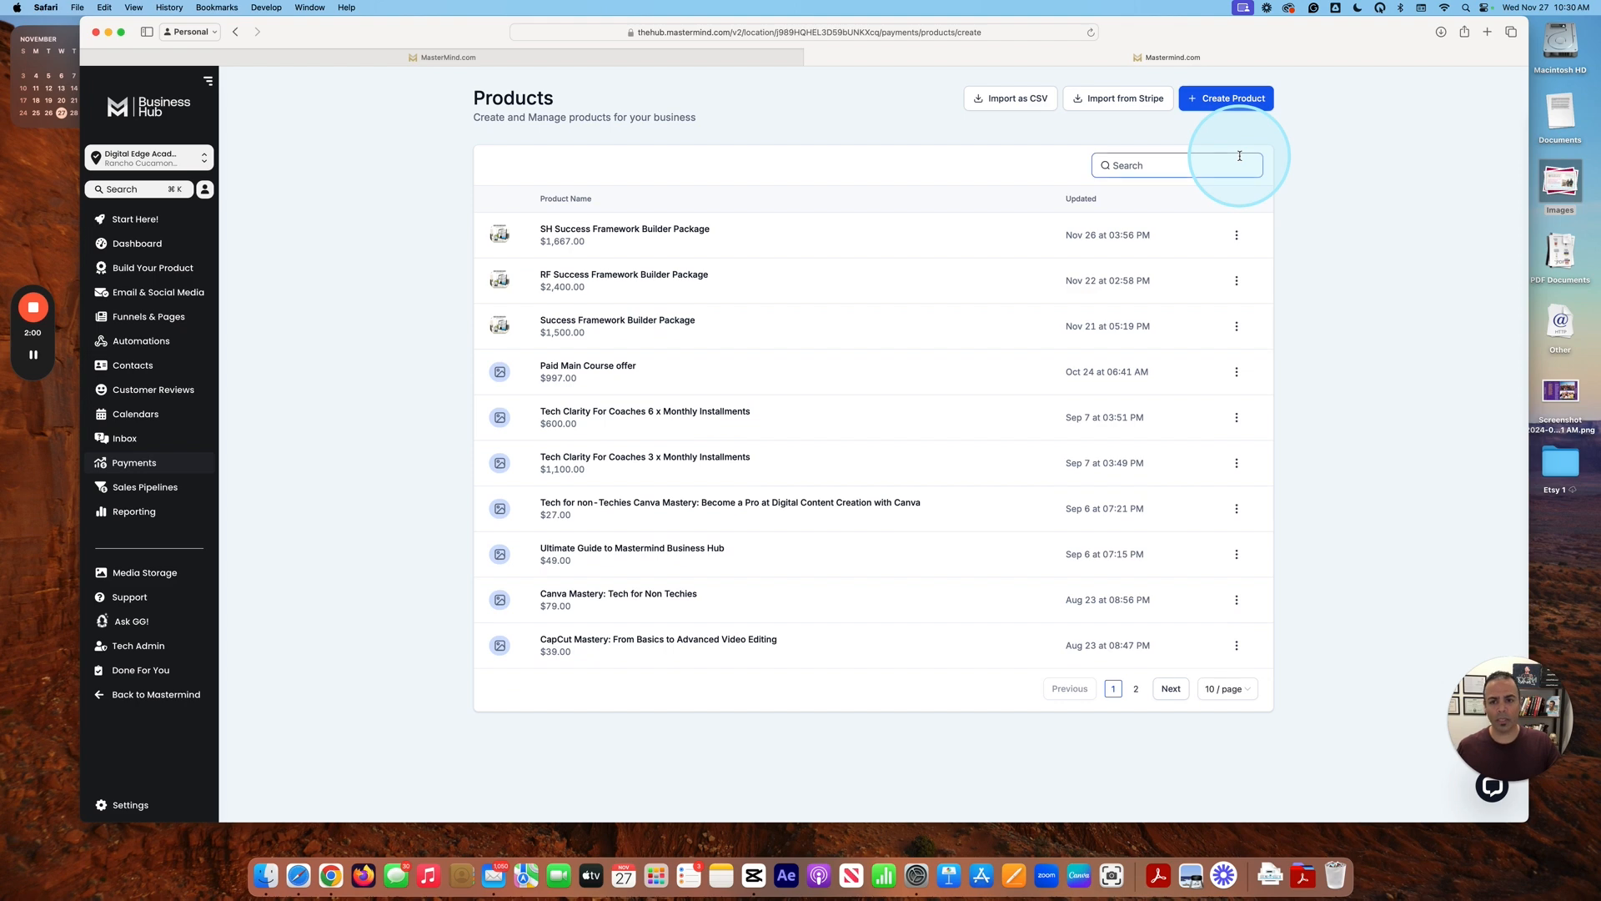
left_click(671, 267)
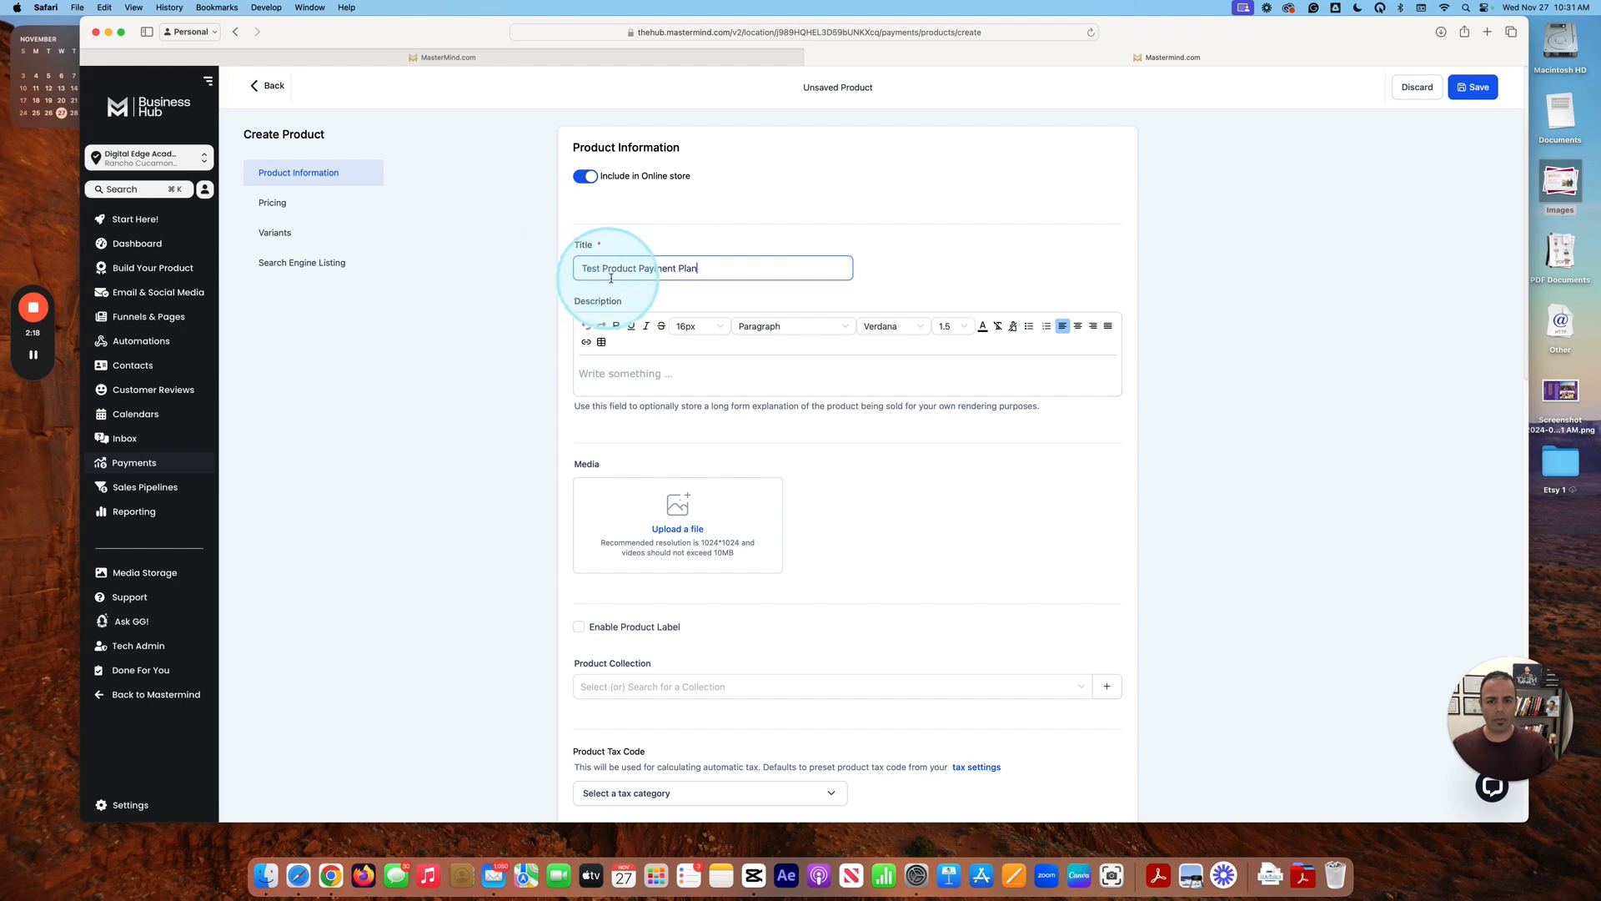
Step: Leave the description empty and add the Tech Clarity for Coaches Website Development image from the Thumbnails folder to the product media
left_click(705, 378)
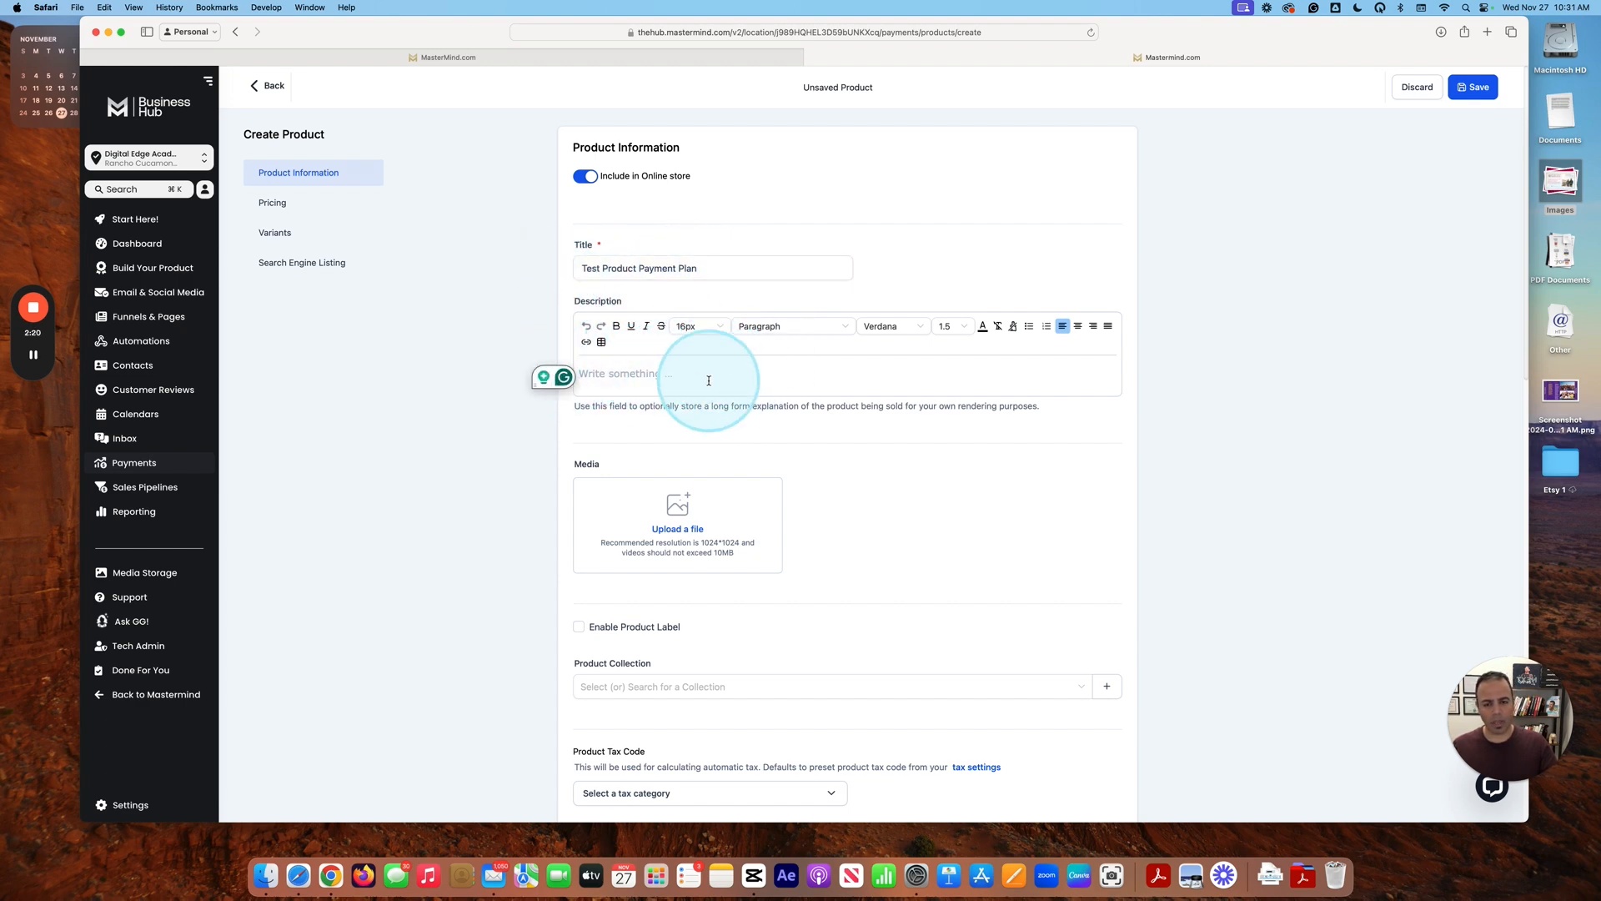
scroll(1025, 509, "down", 2)
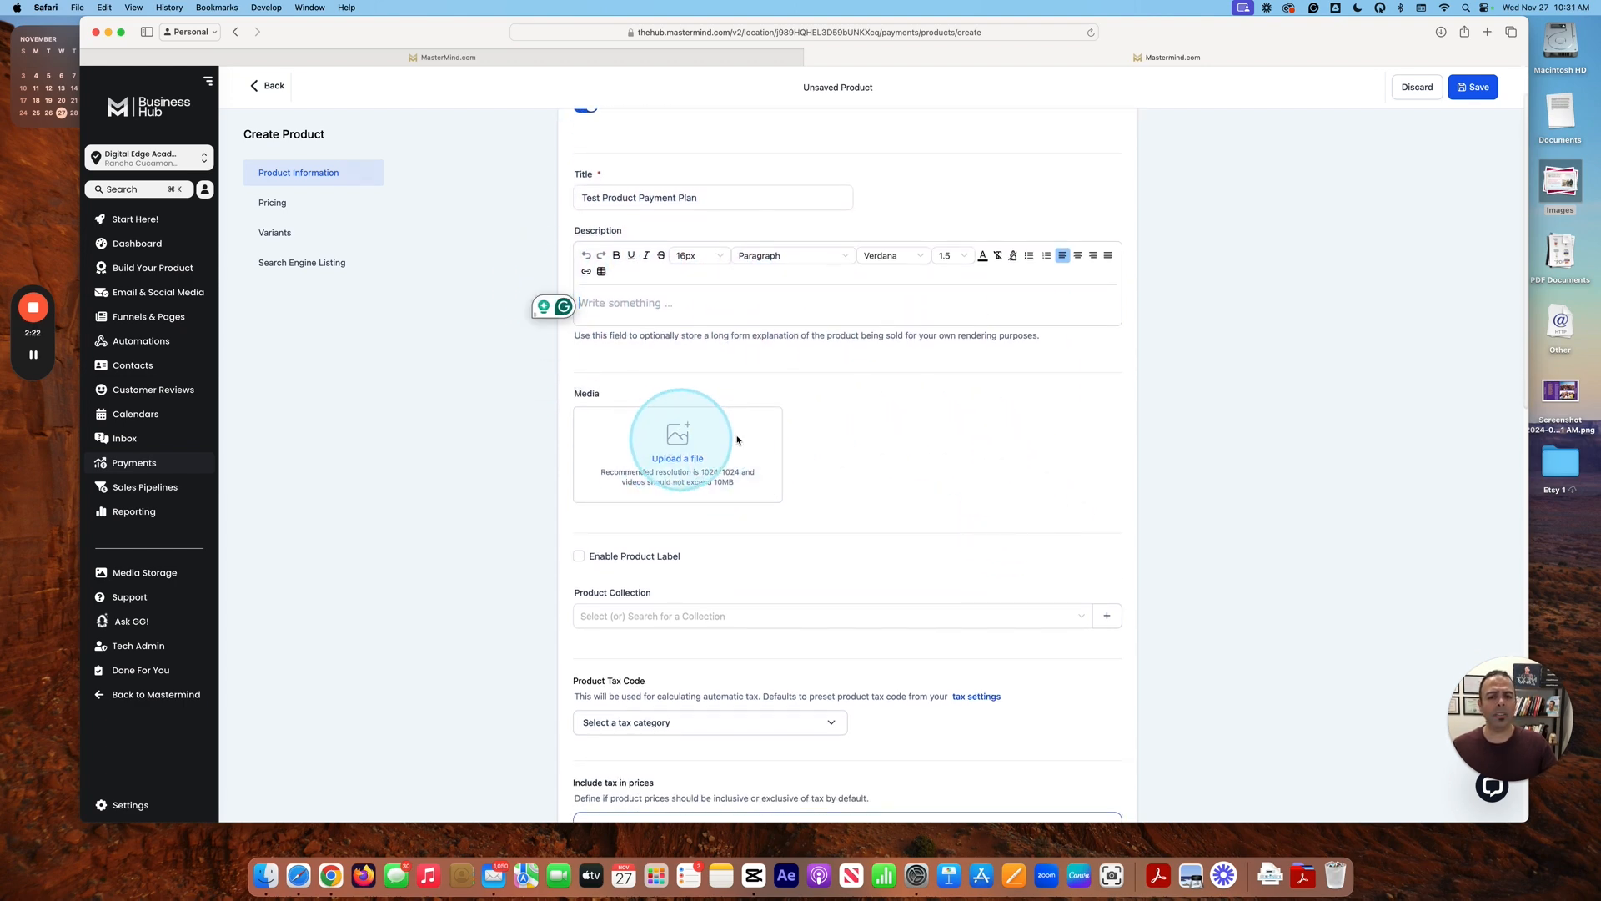
left_click(678, 442)
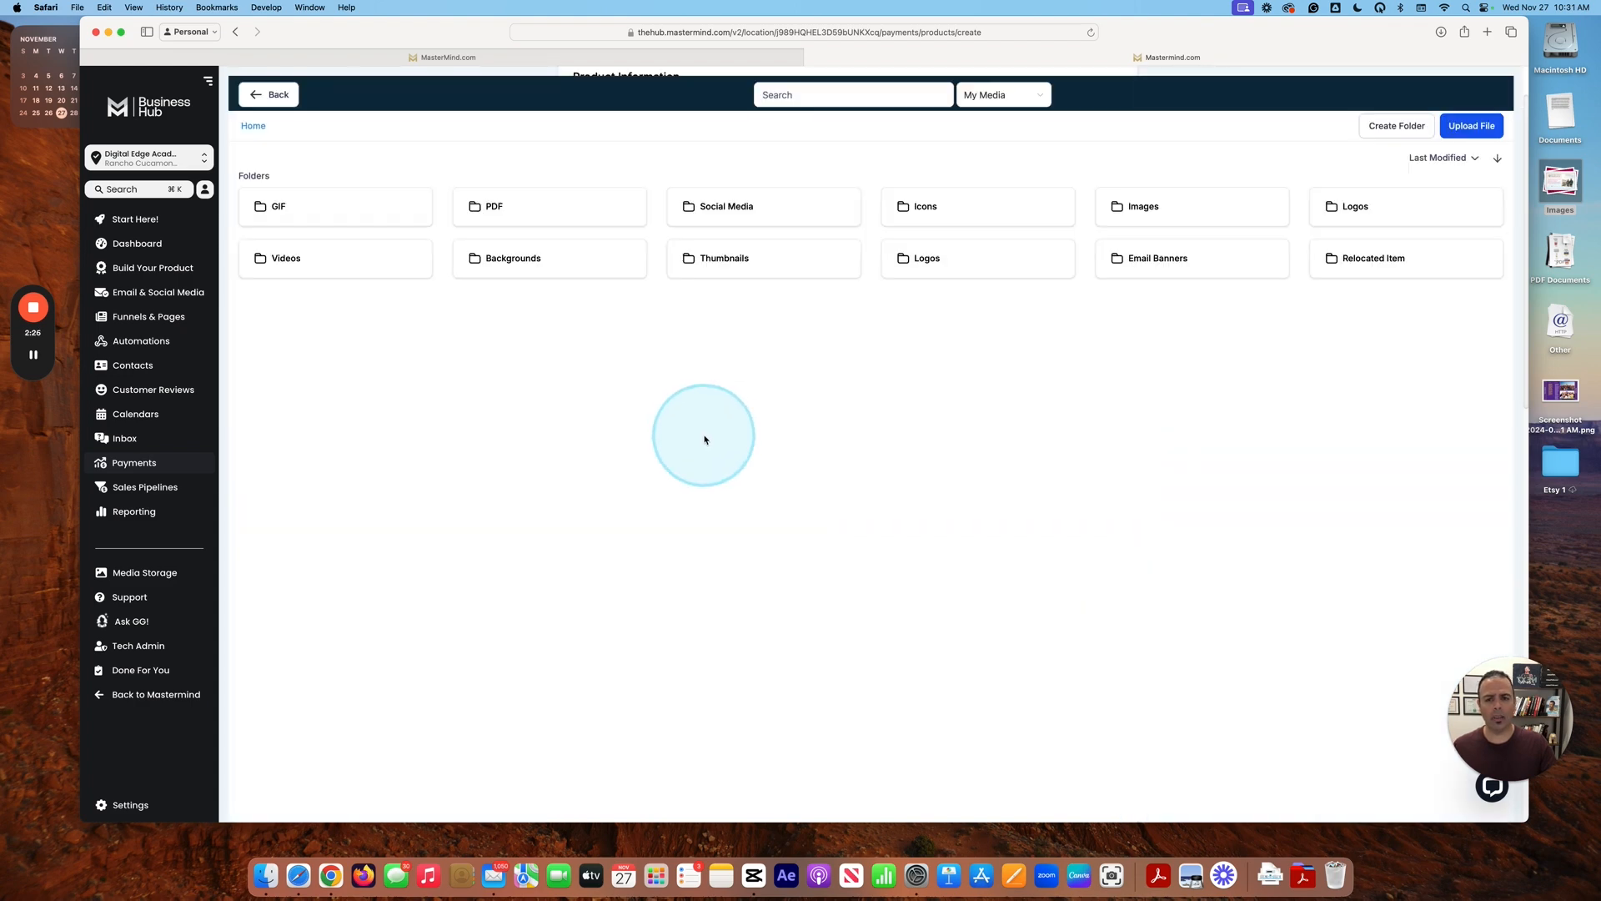
left_click(734, 257)
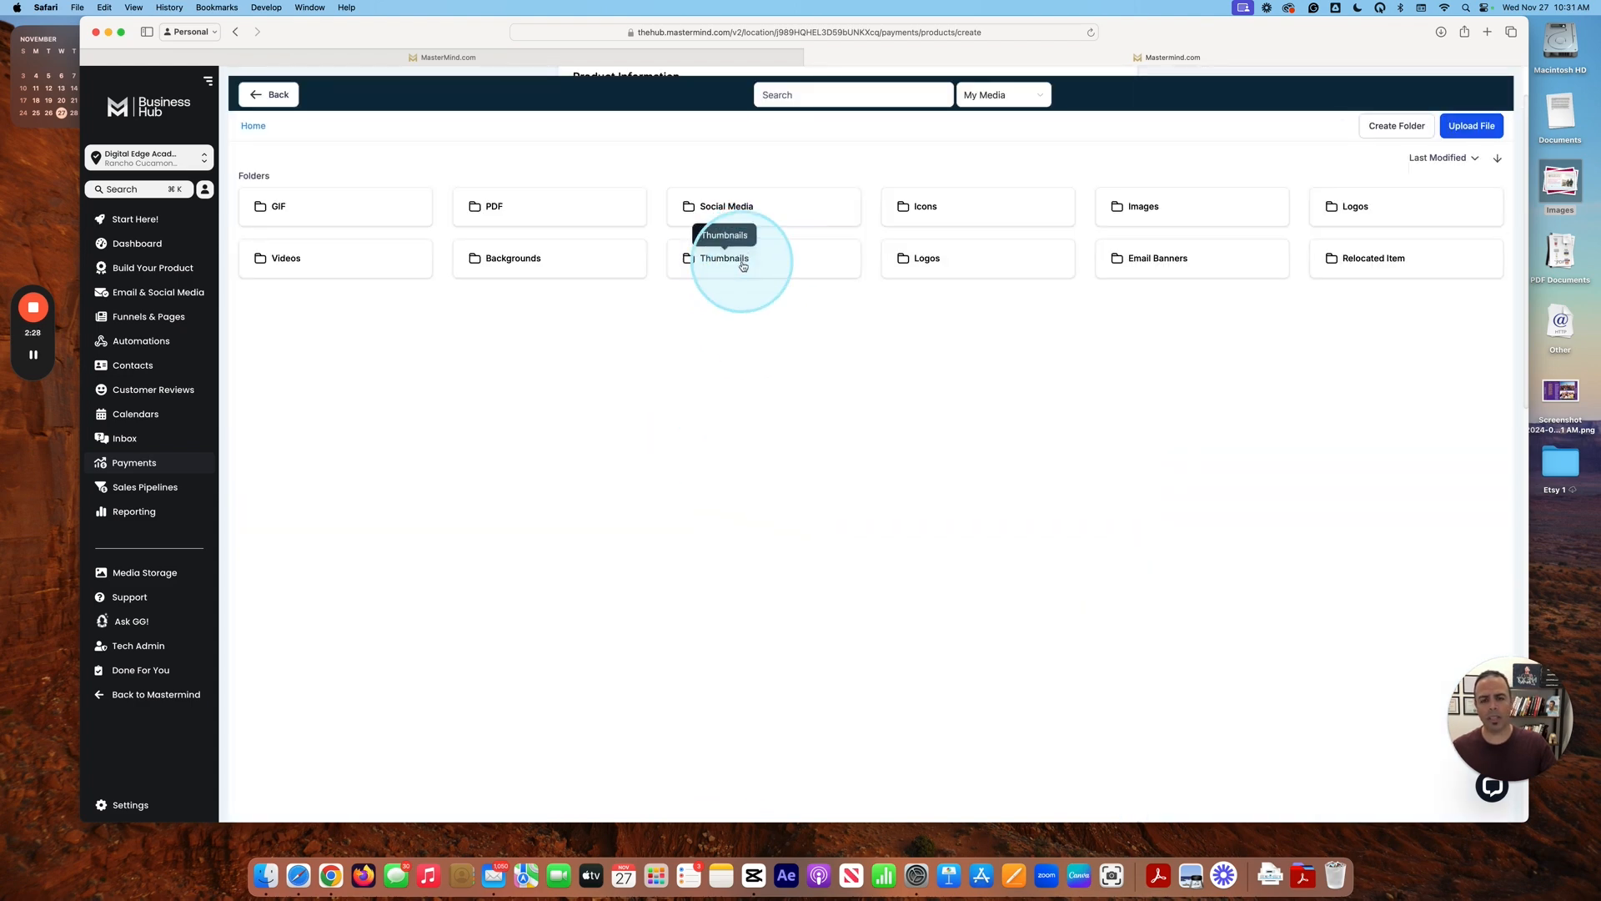
left_click(751, 221)
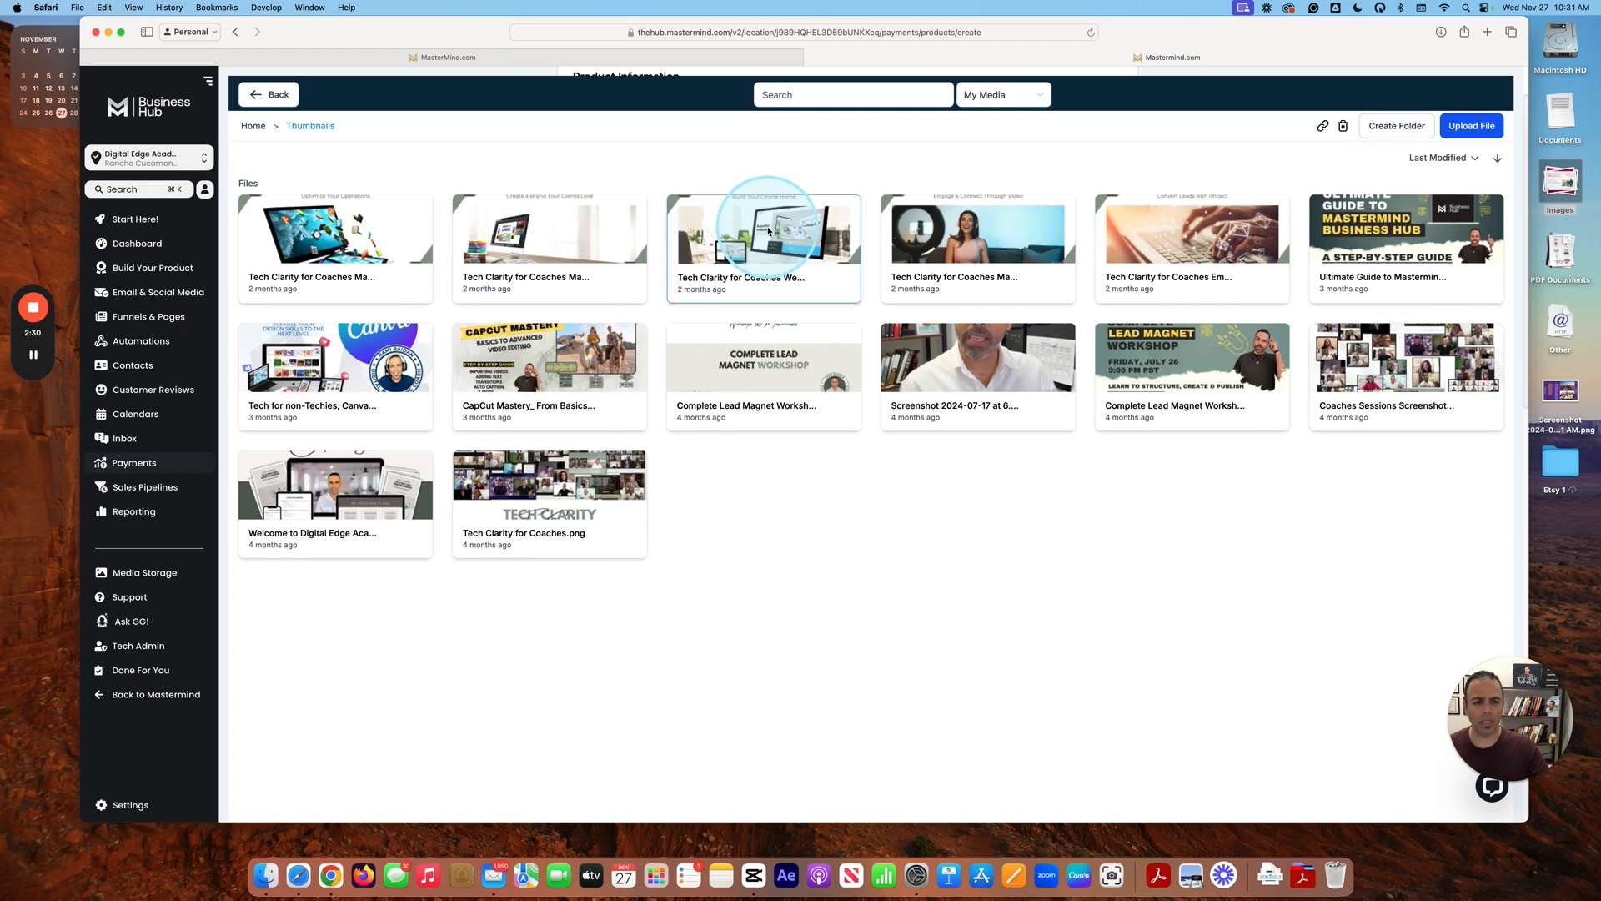
Step: Examine the product's collection, tax code and tax inclusion options, down to the Prices section
scroll(940, 455, "down", 3)
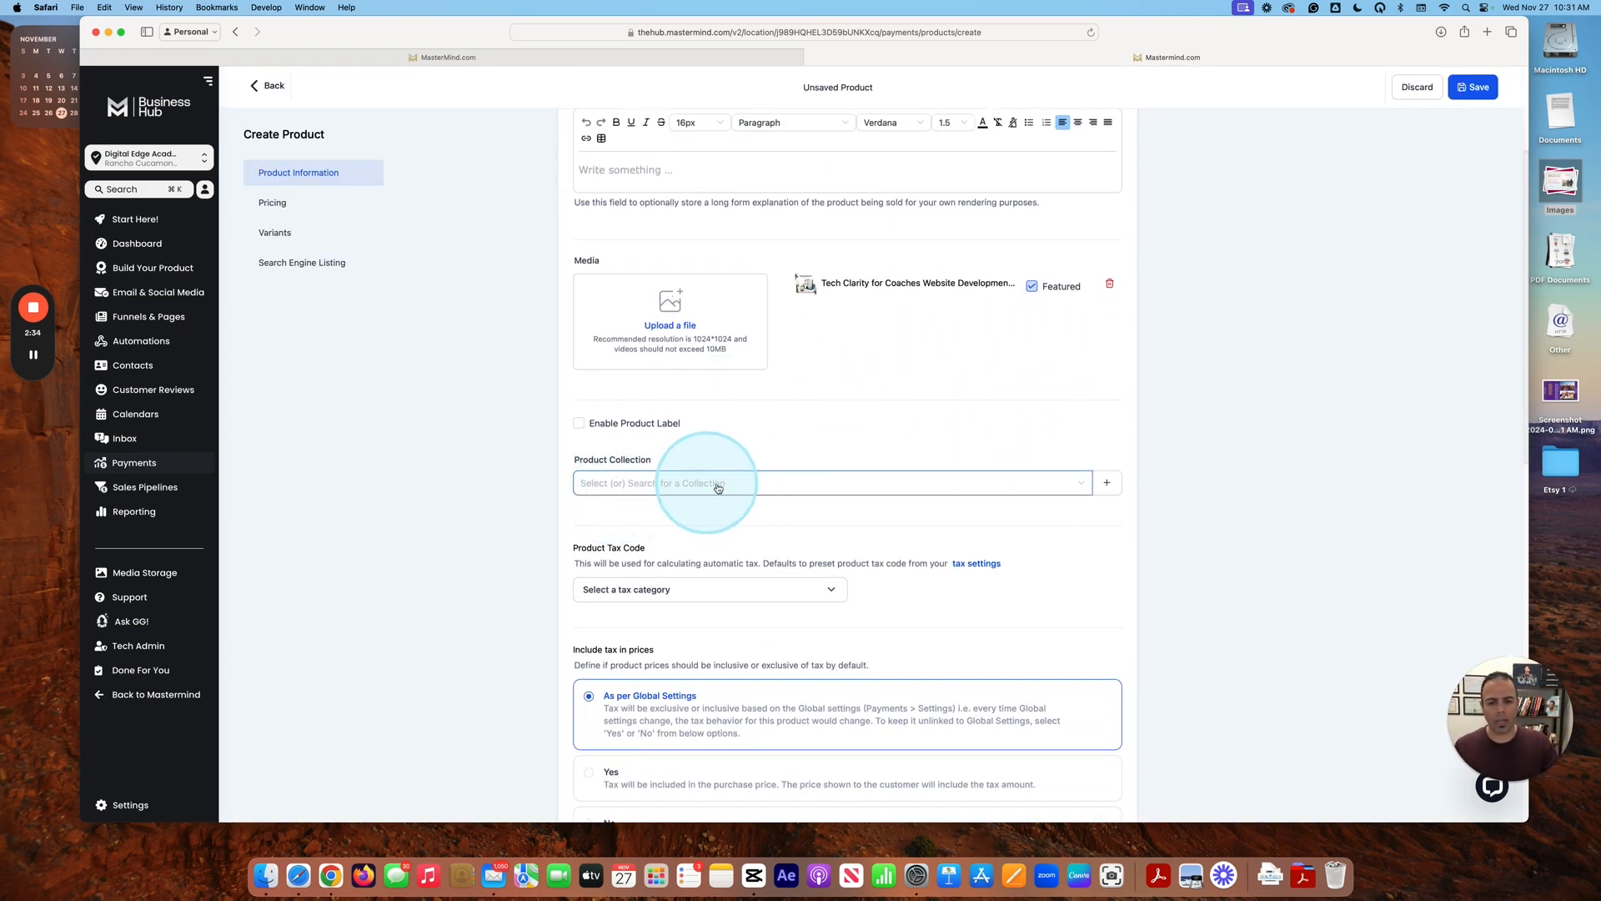
scroll(791, 496, "down", 2)
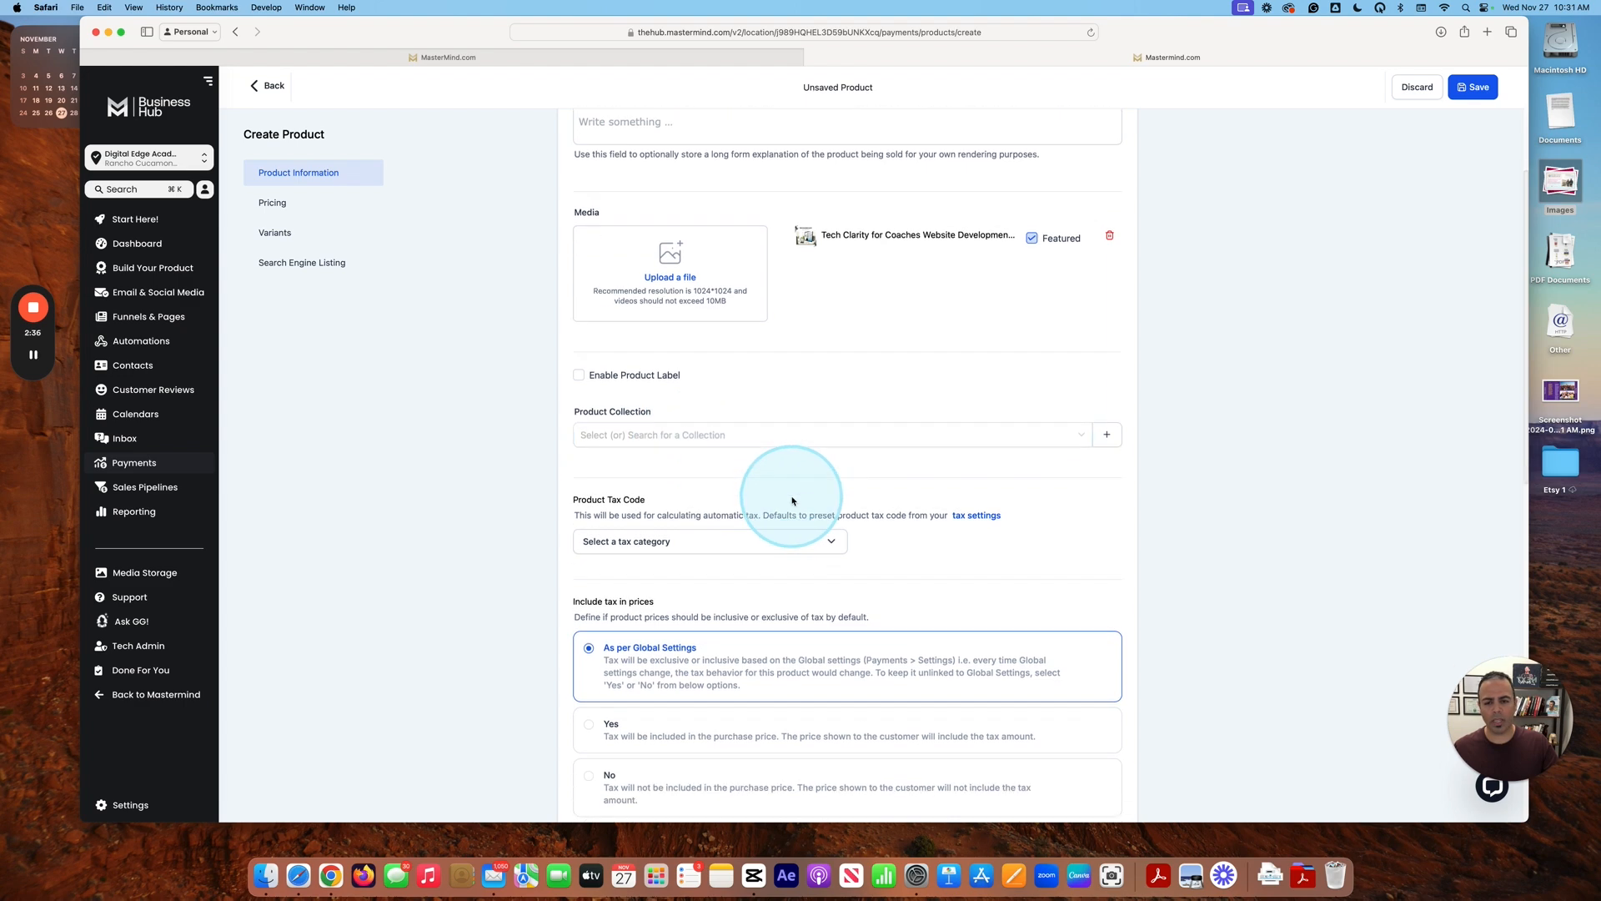
scroll(793, 498, "down", 1)
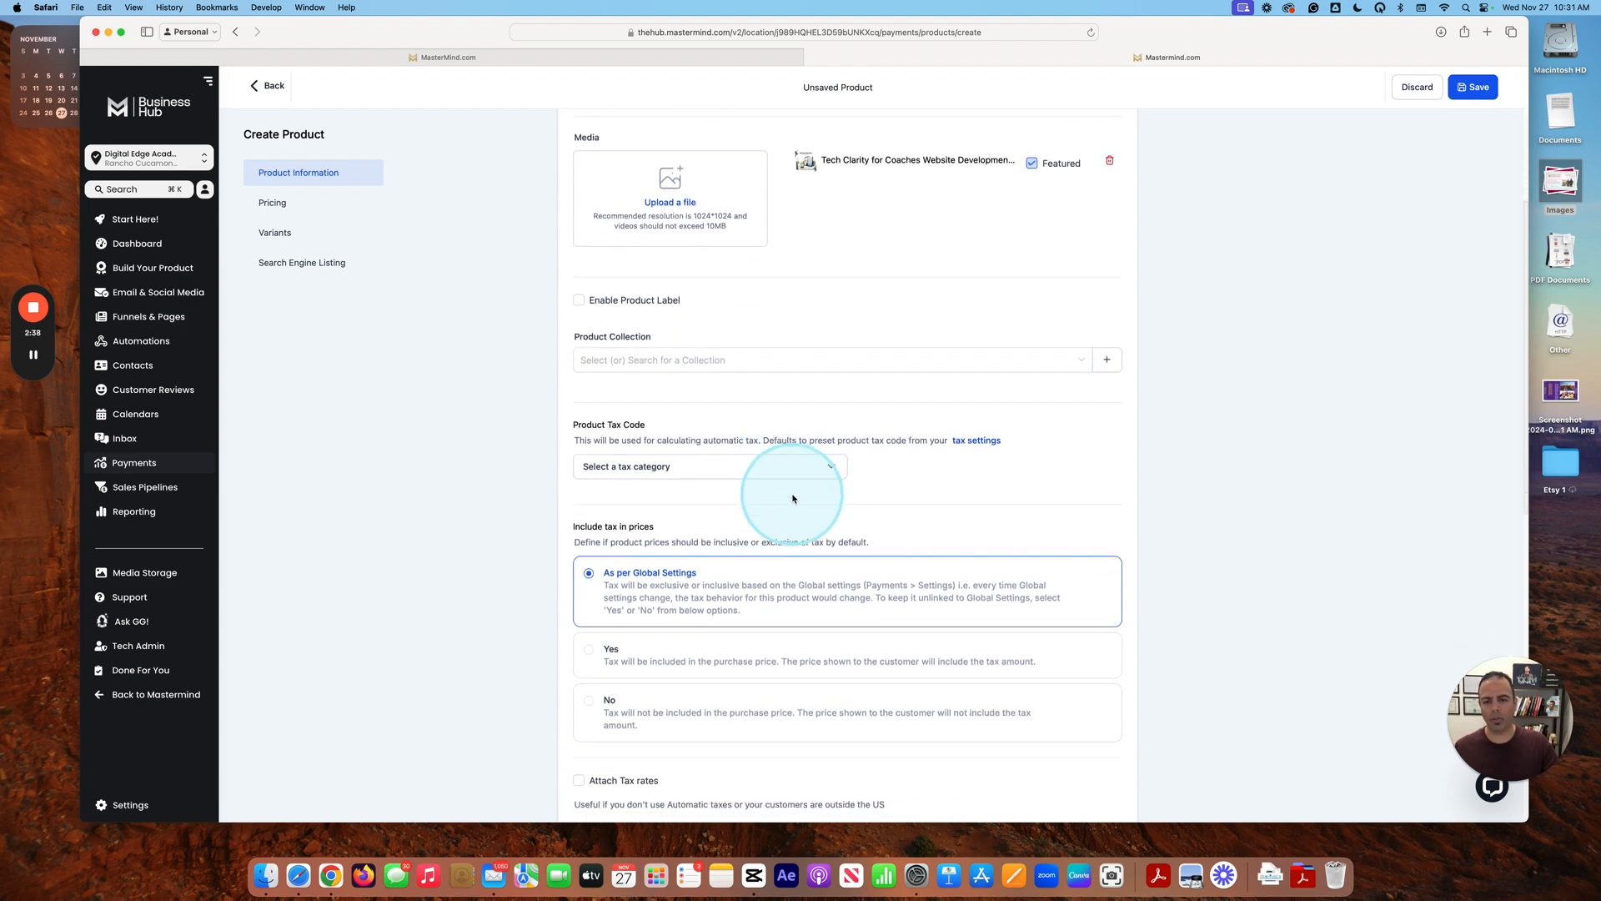
scroll(793, 498, "down", 2)
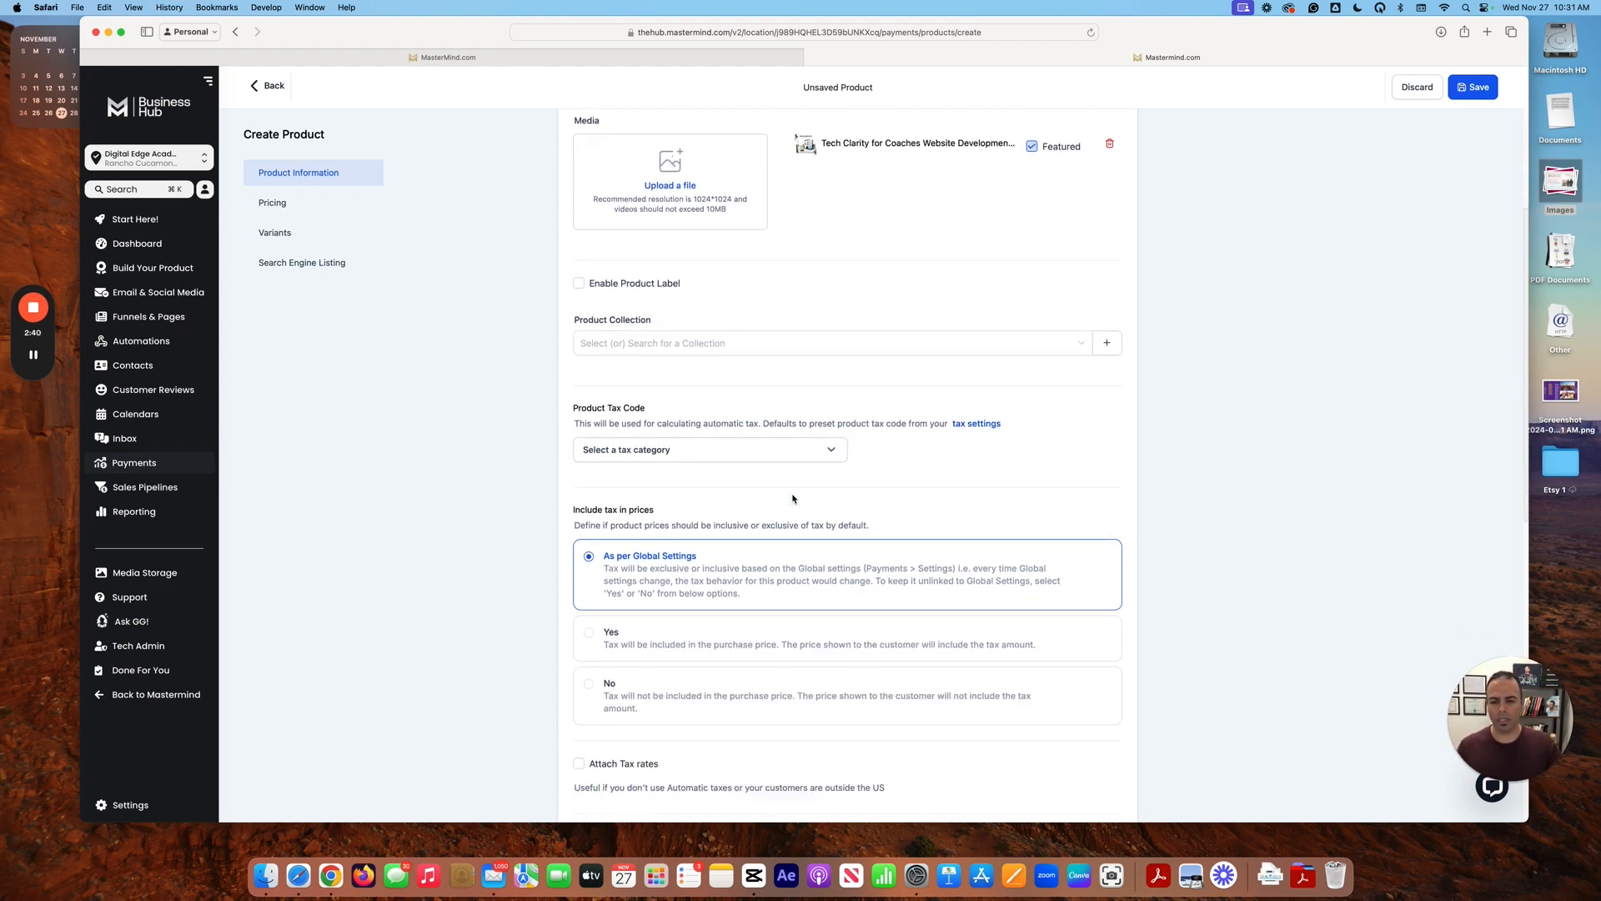
scroll(793, 499, "down", 1)
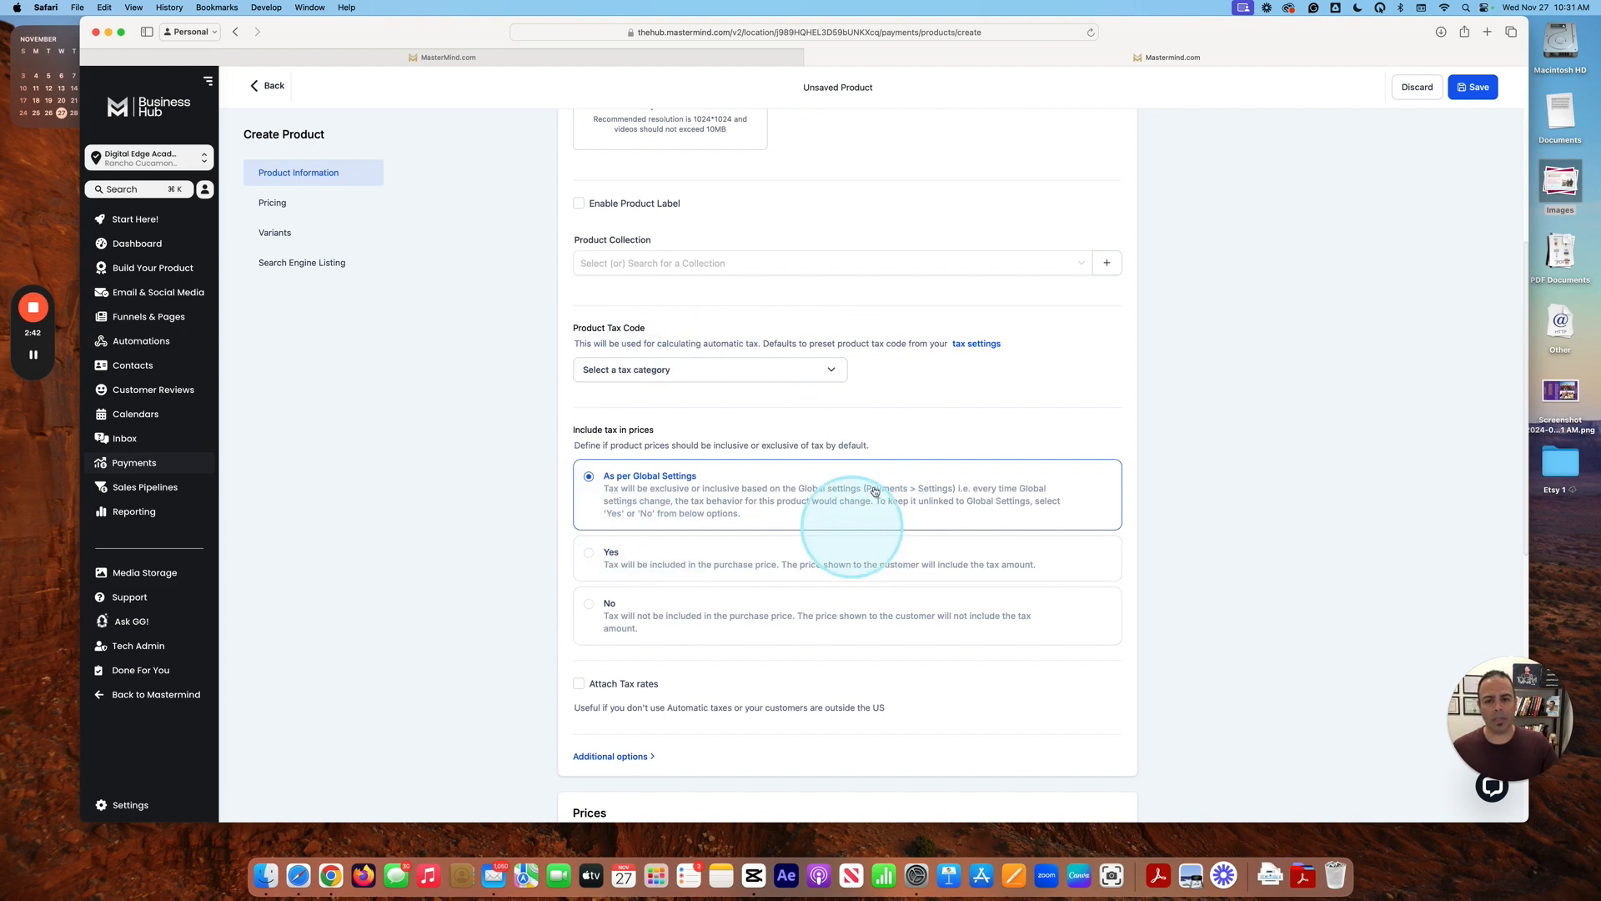
scroll(740, 535, "down", 1)
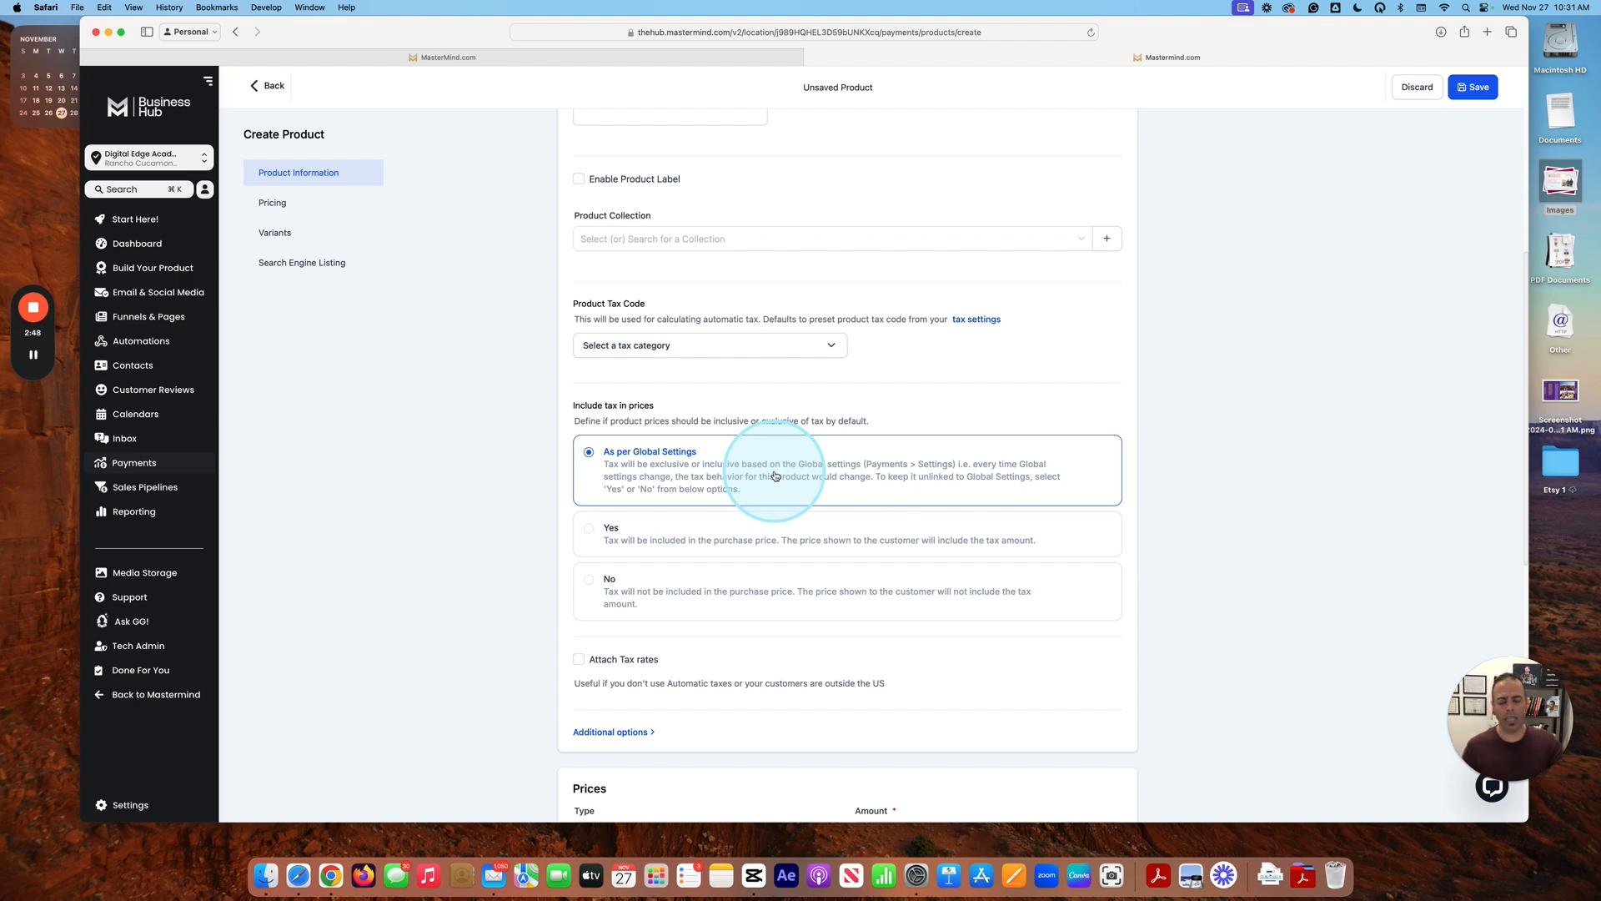
scroll(775, 476, "down", 2)
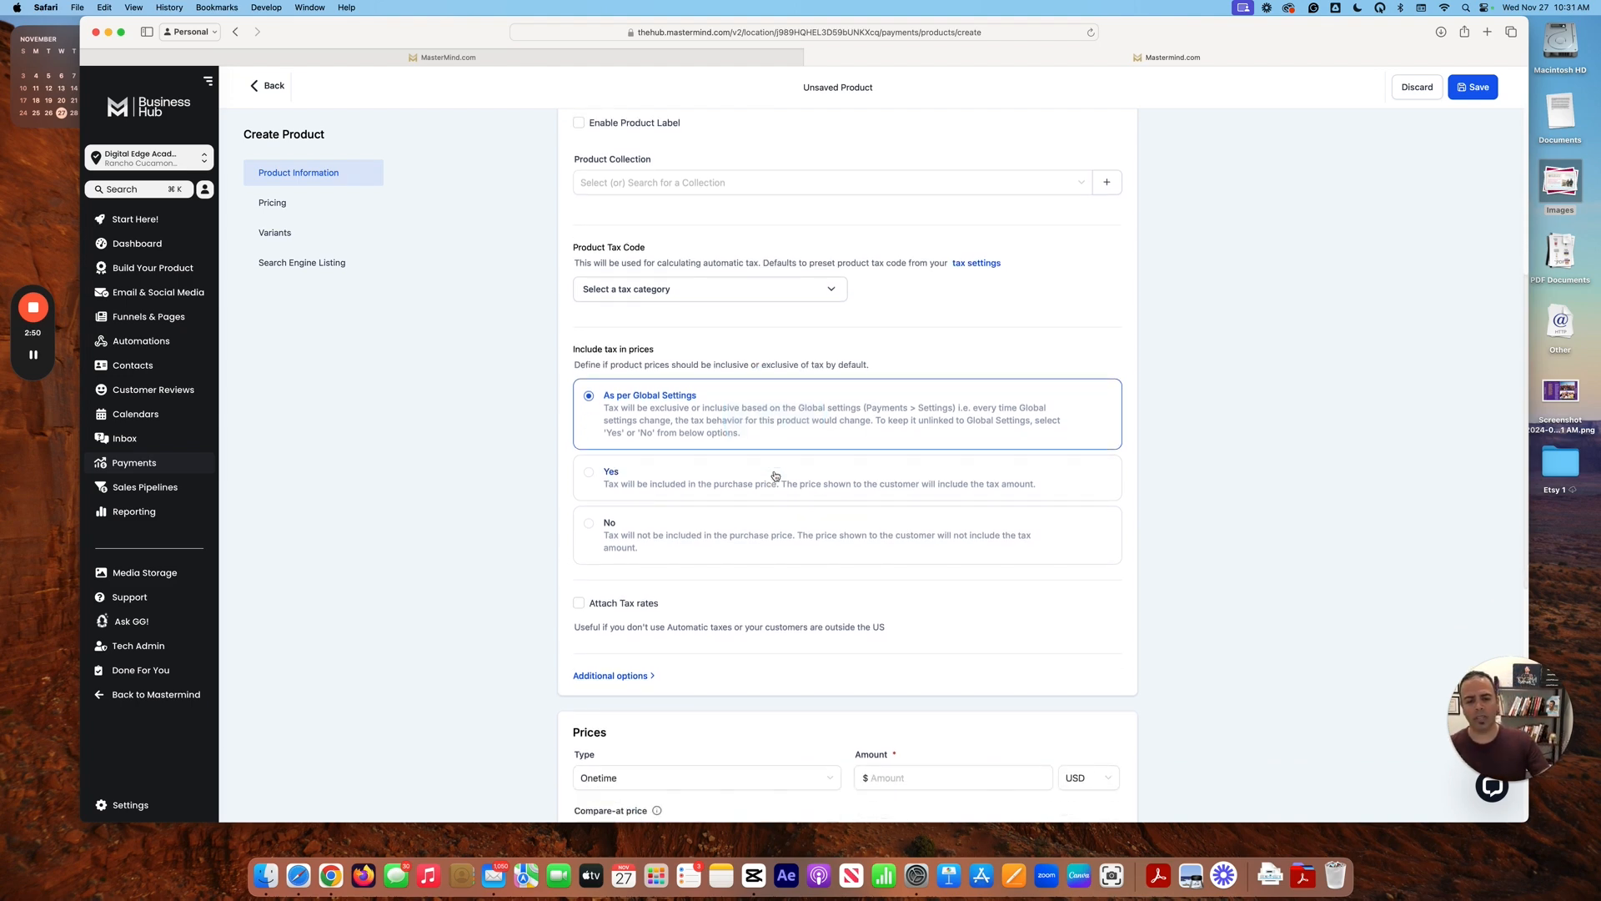
scroll(775, 476, "down", 2)
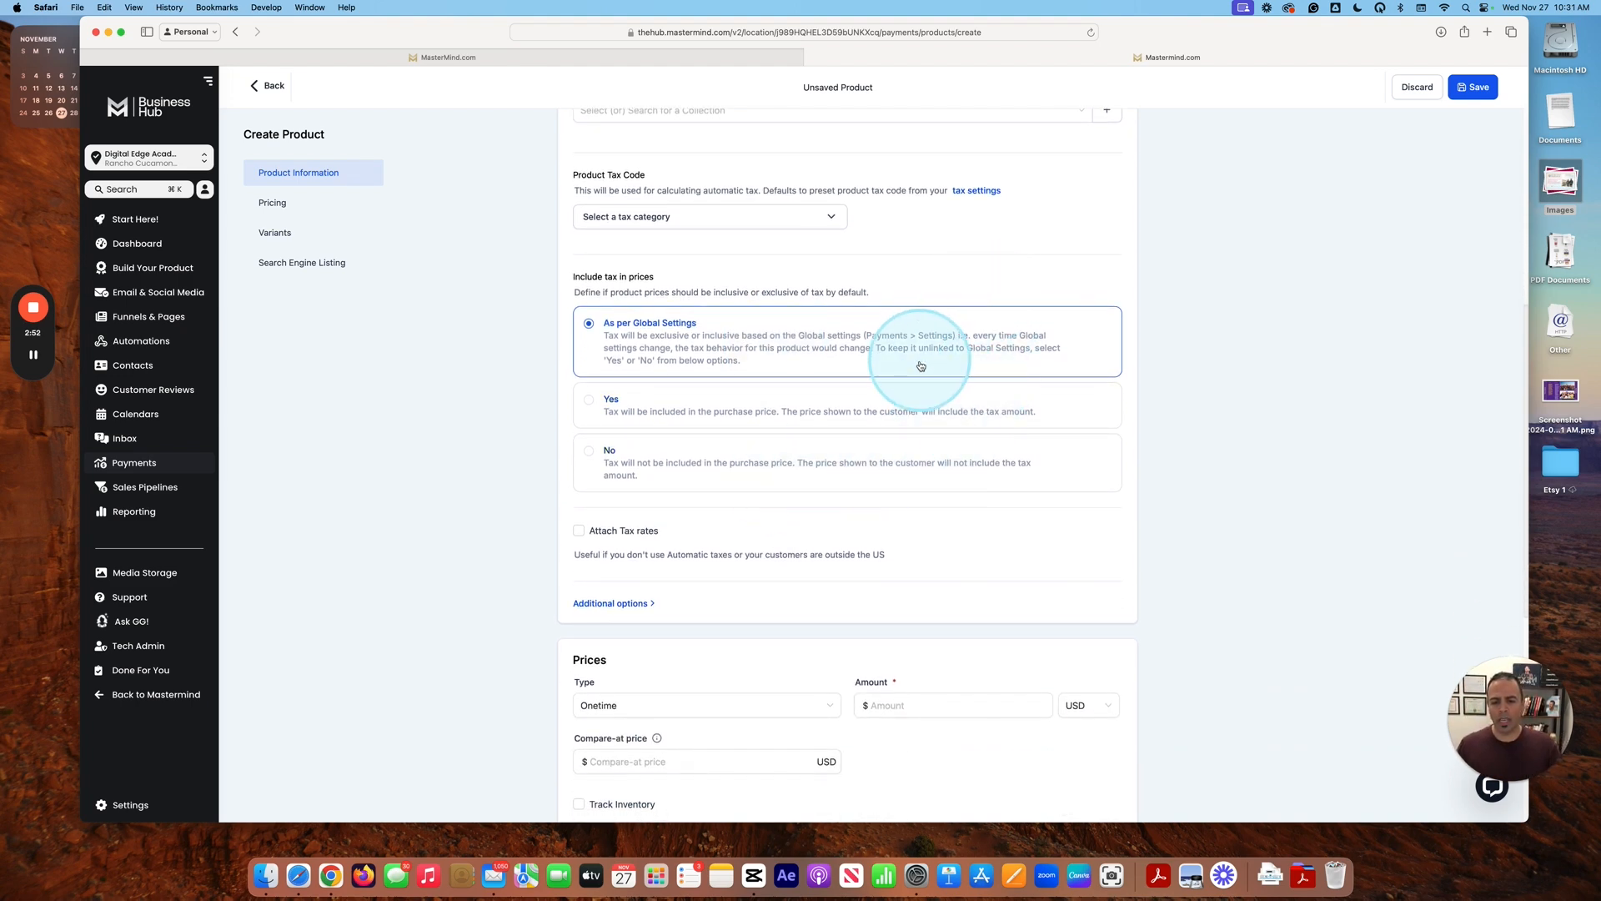
scroll(922, 342, "down", 3)
scroll(922, 324, "down", 2)
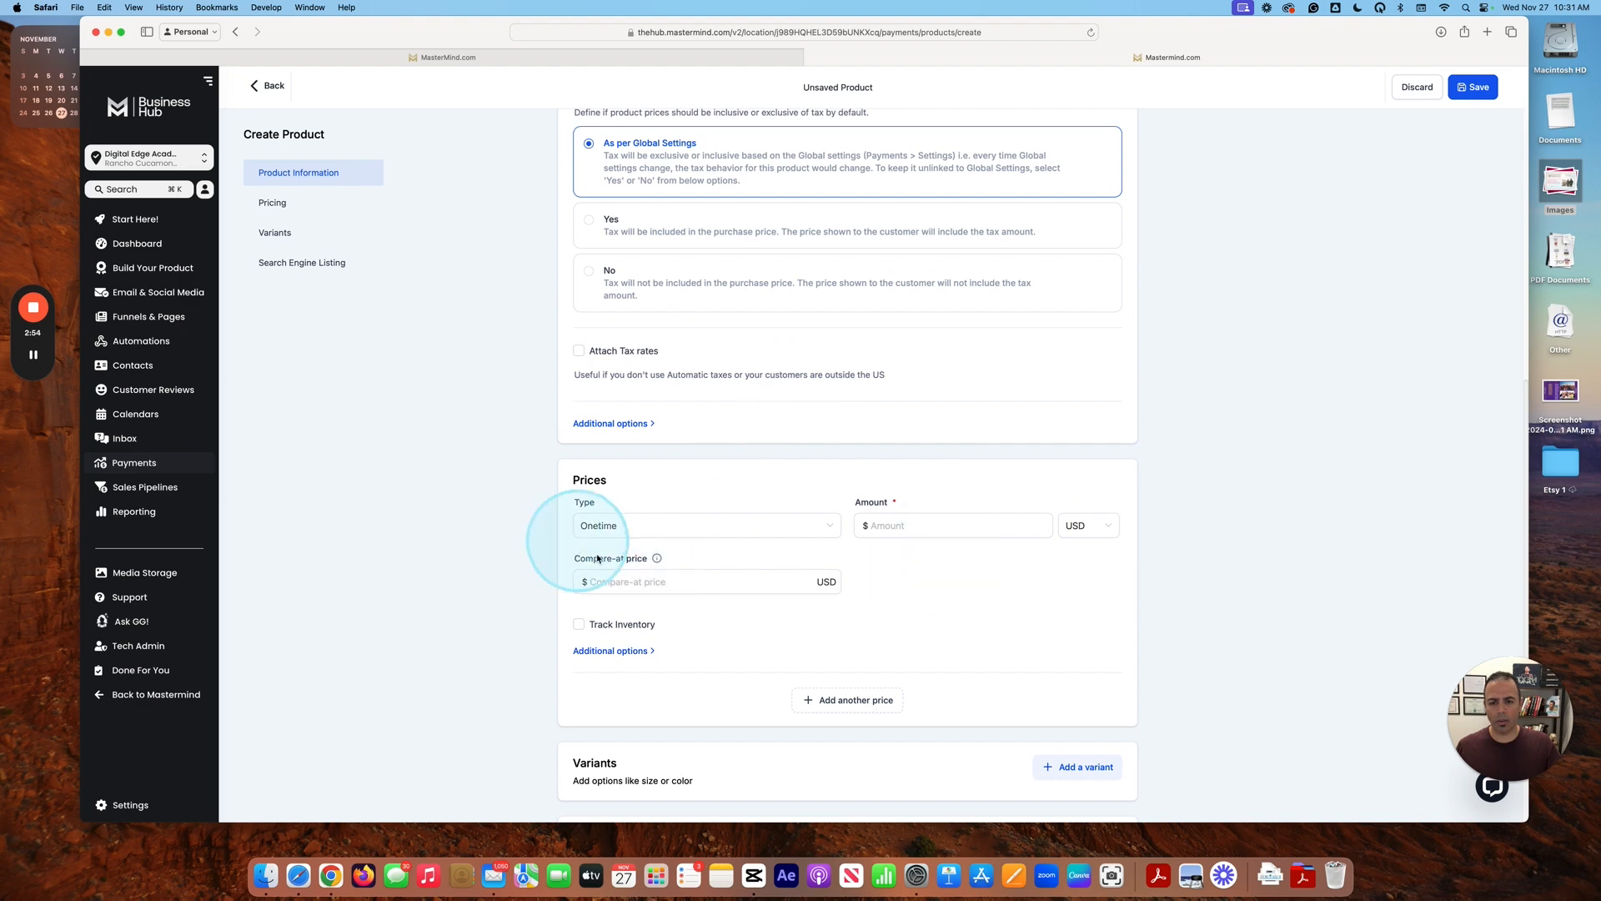
scroll(680, 540, "down", 1)
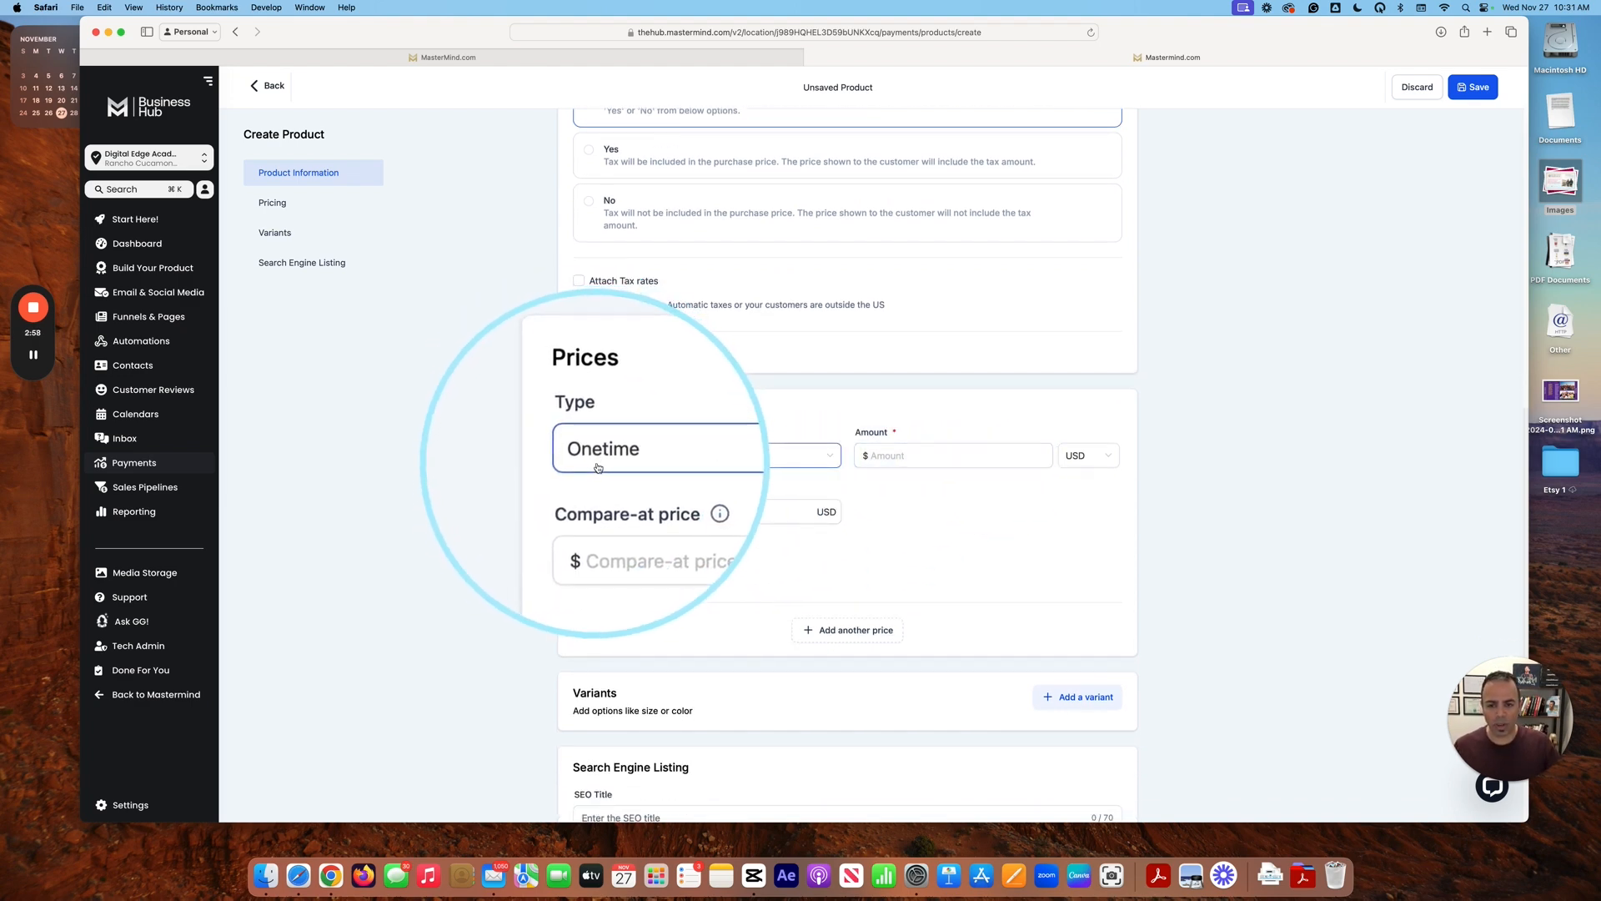
Step: Keep the price type as Onetime, set the amount to $2500, and look at the compare-at price field
left_click(699, 458)
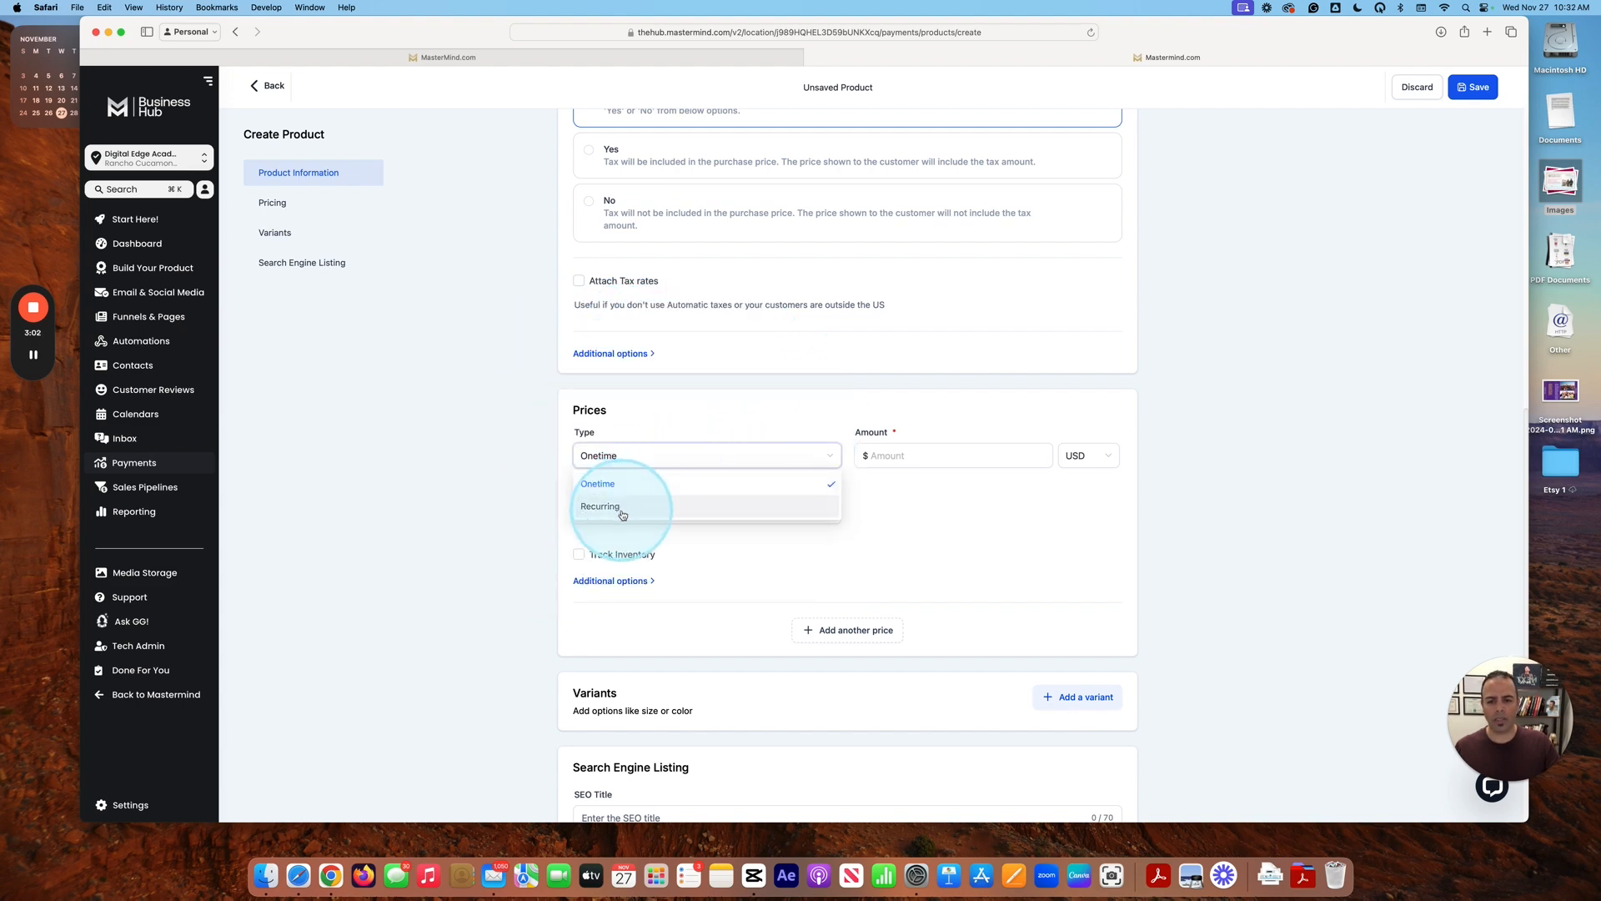
left_click(655, 455)
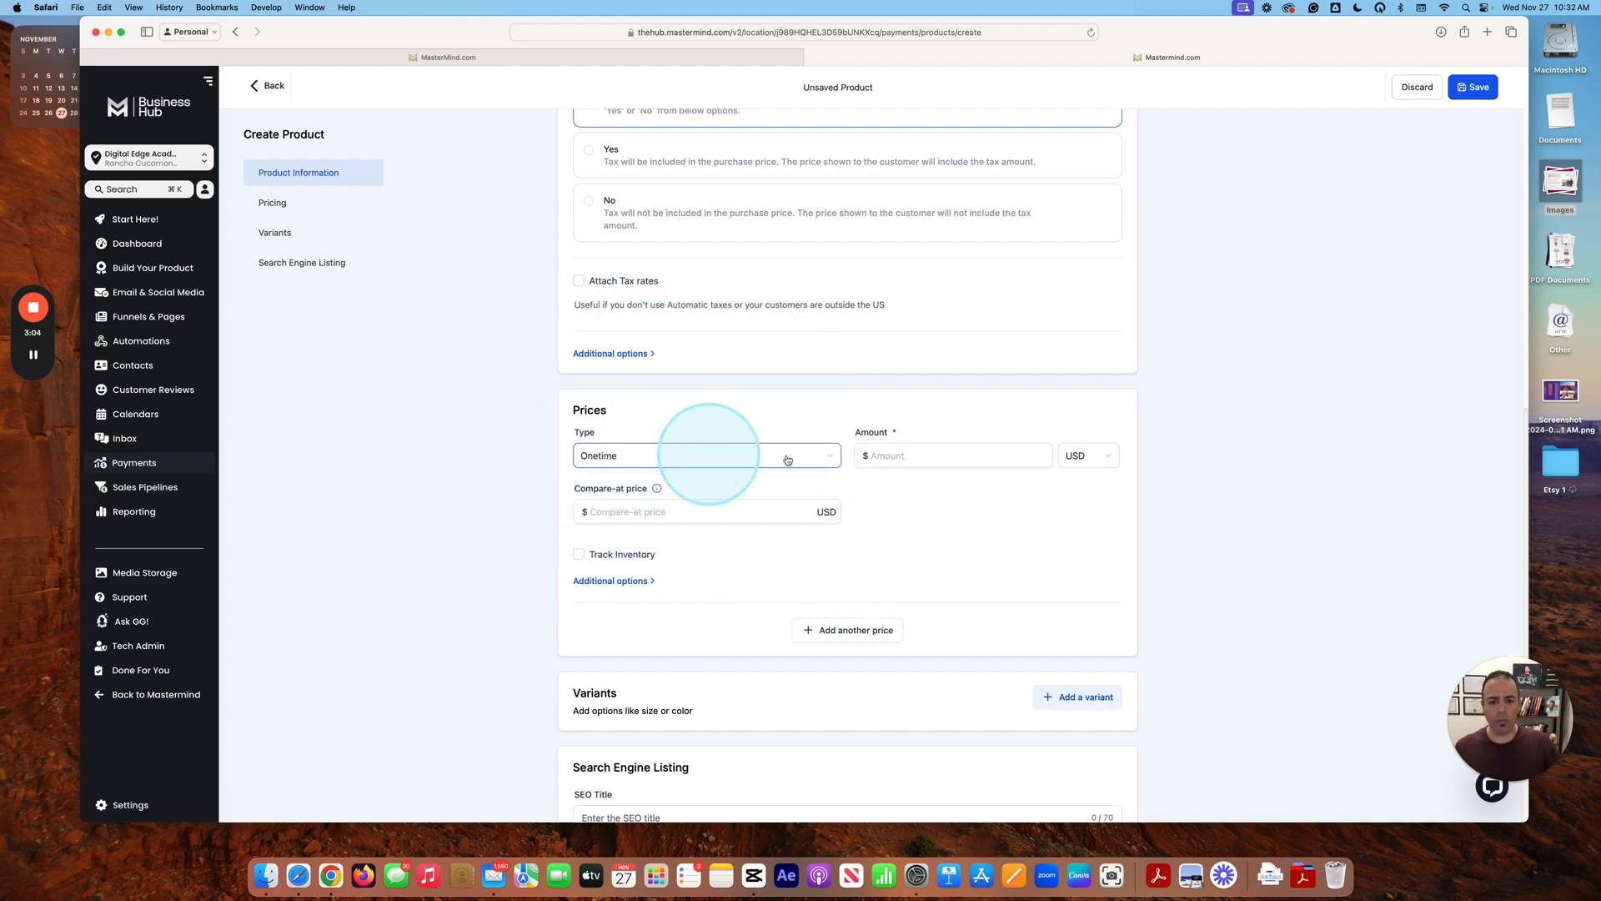
left_click(952, 454)
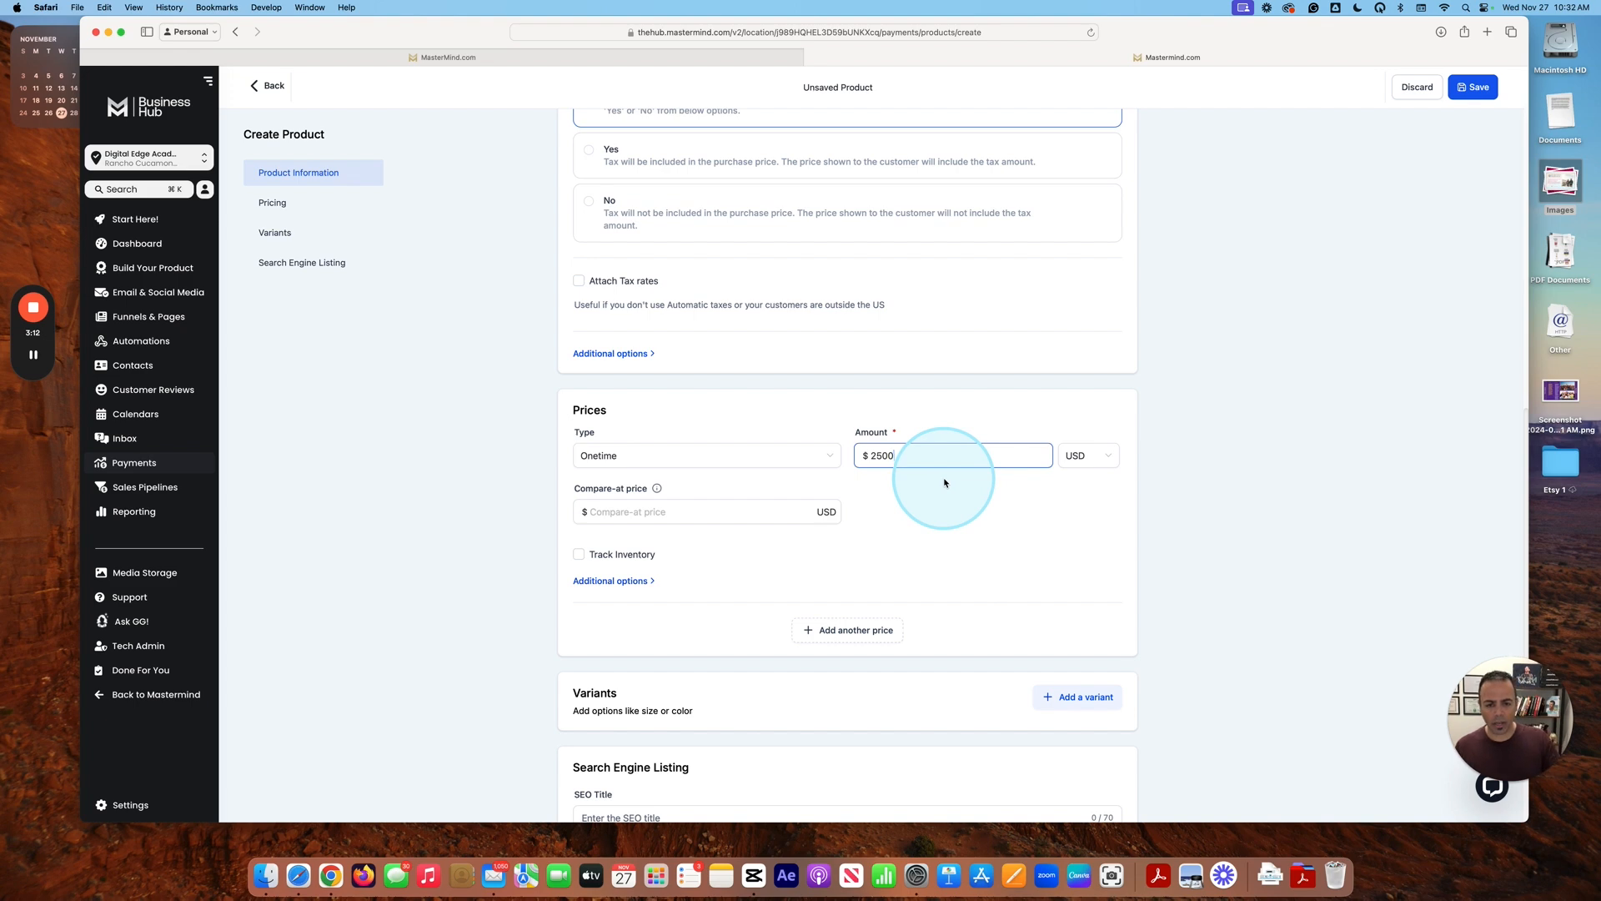
left_click(643, 511)
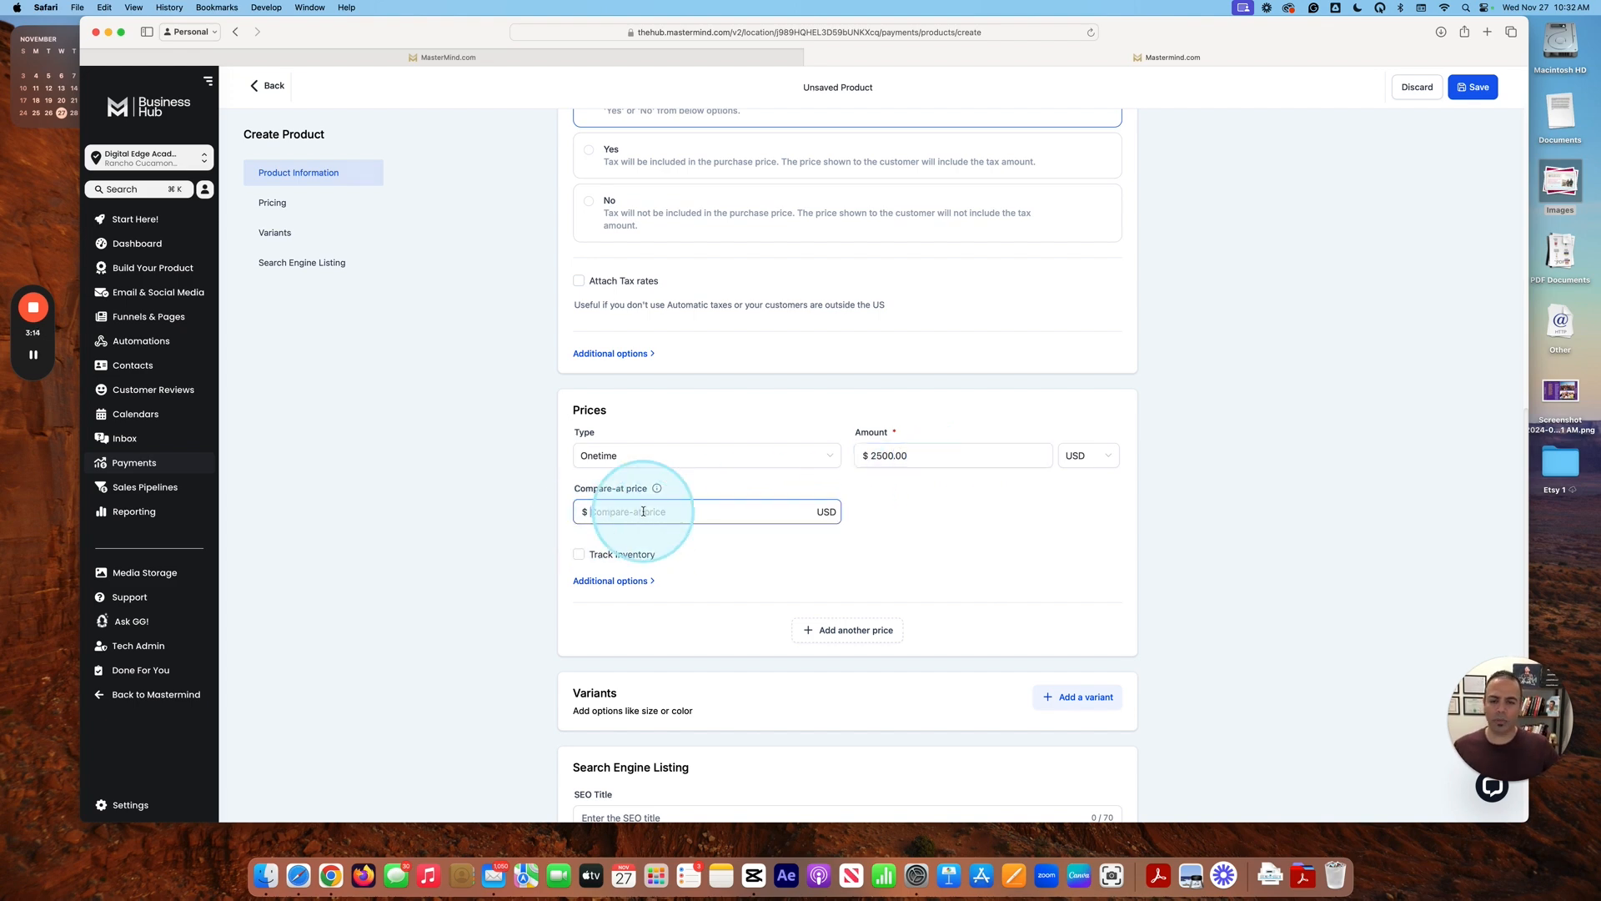
mouse_move(656, 493)
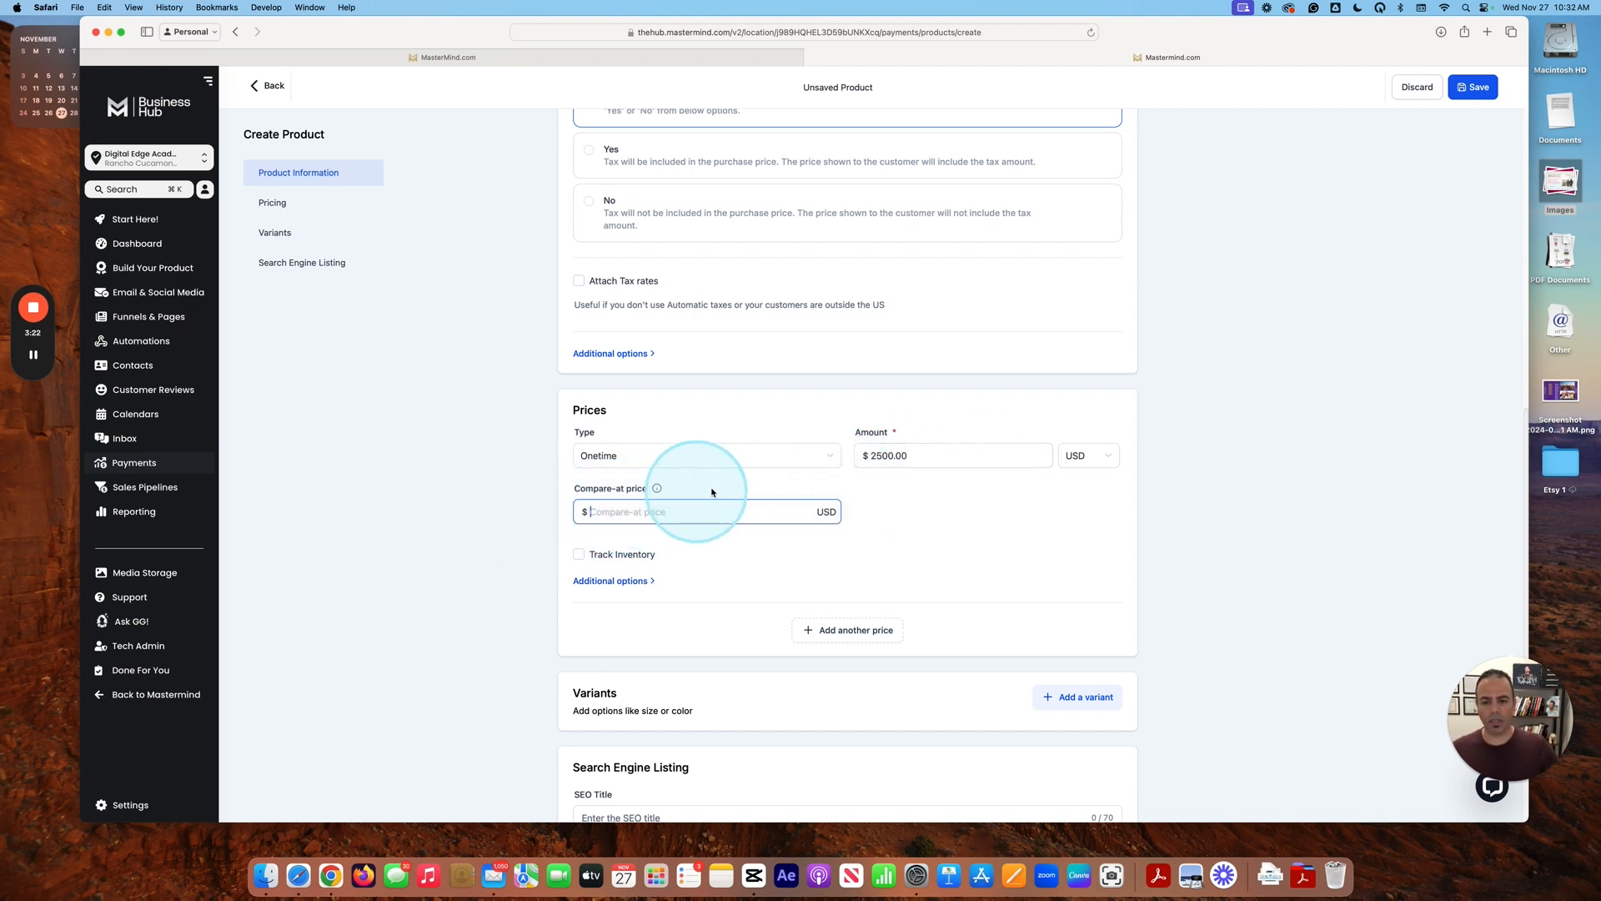
Step: Change the price type to Recurring, set the amount to $1250, and keep the billing period at Monthly
left_click(674, 461)
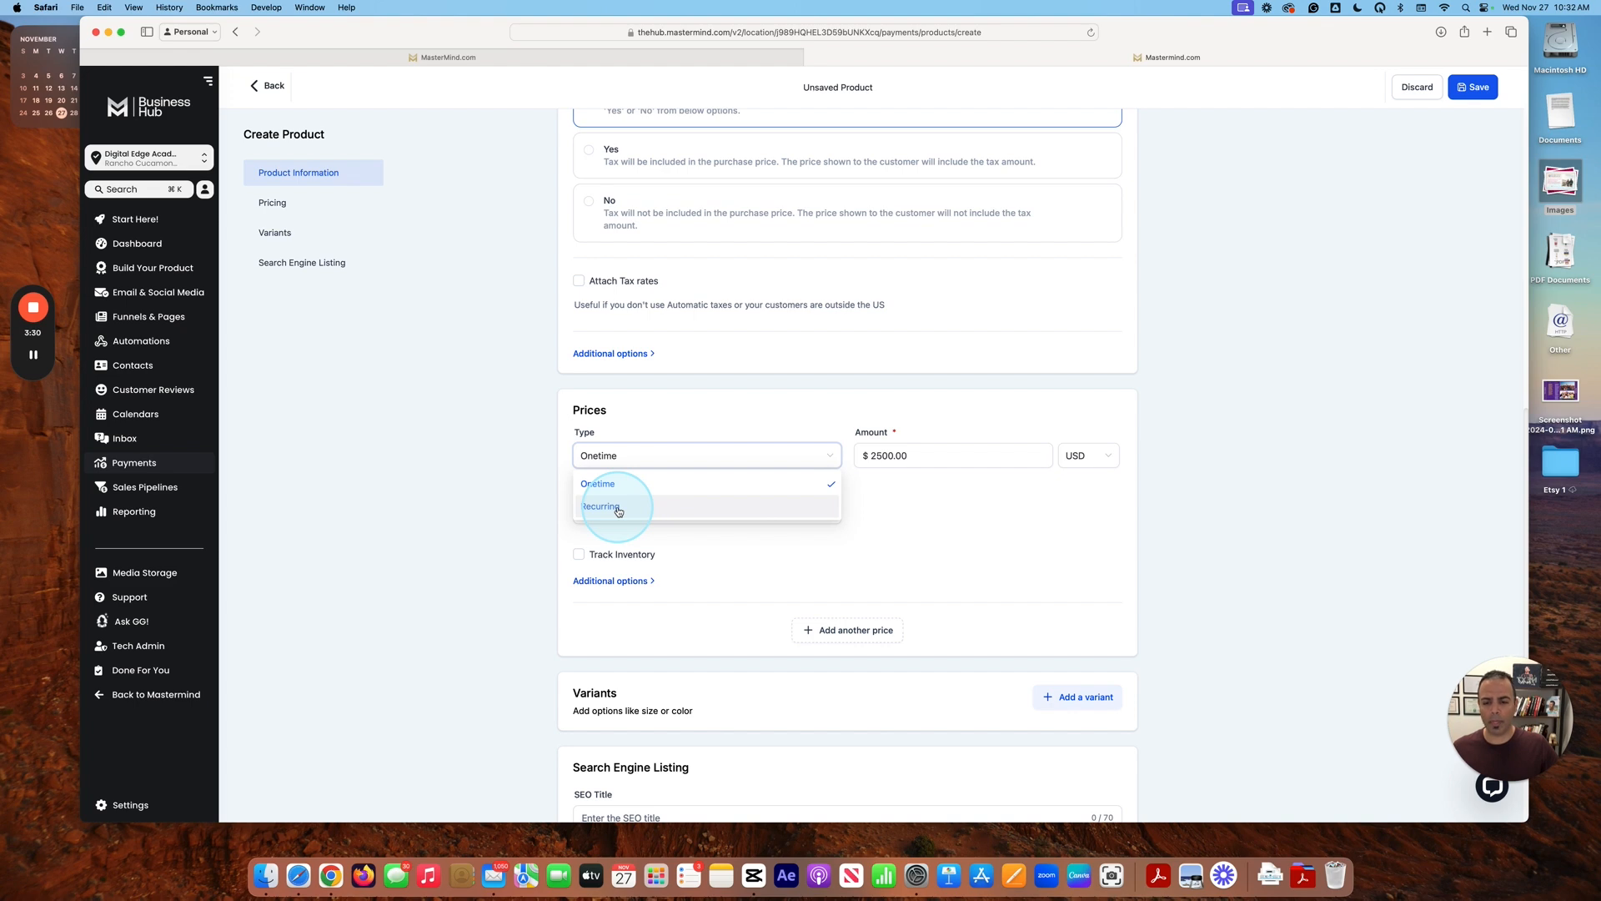
left_click(619, 511)
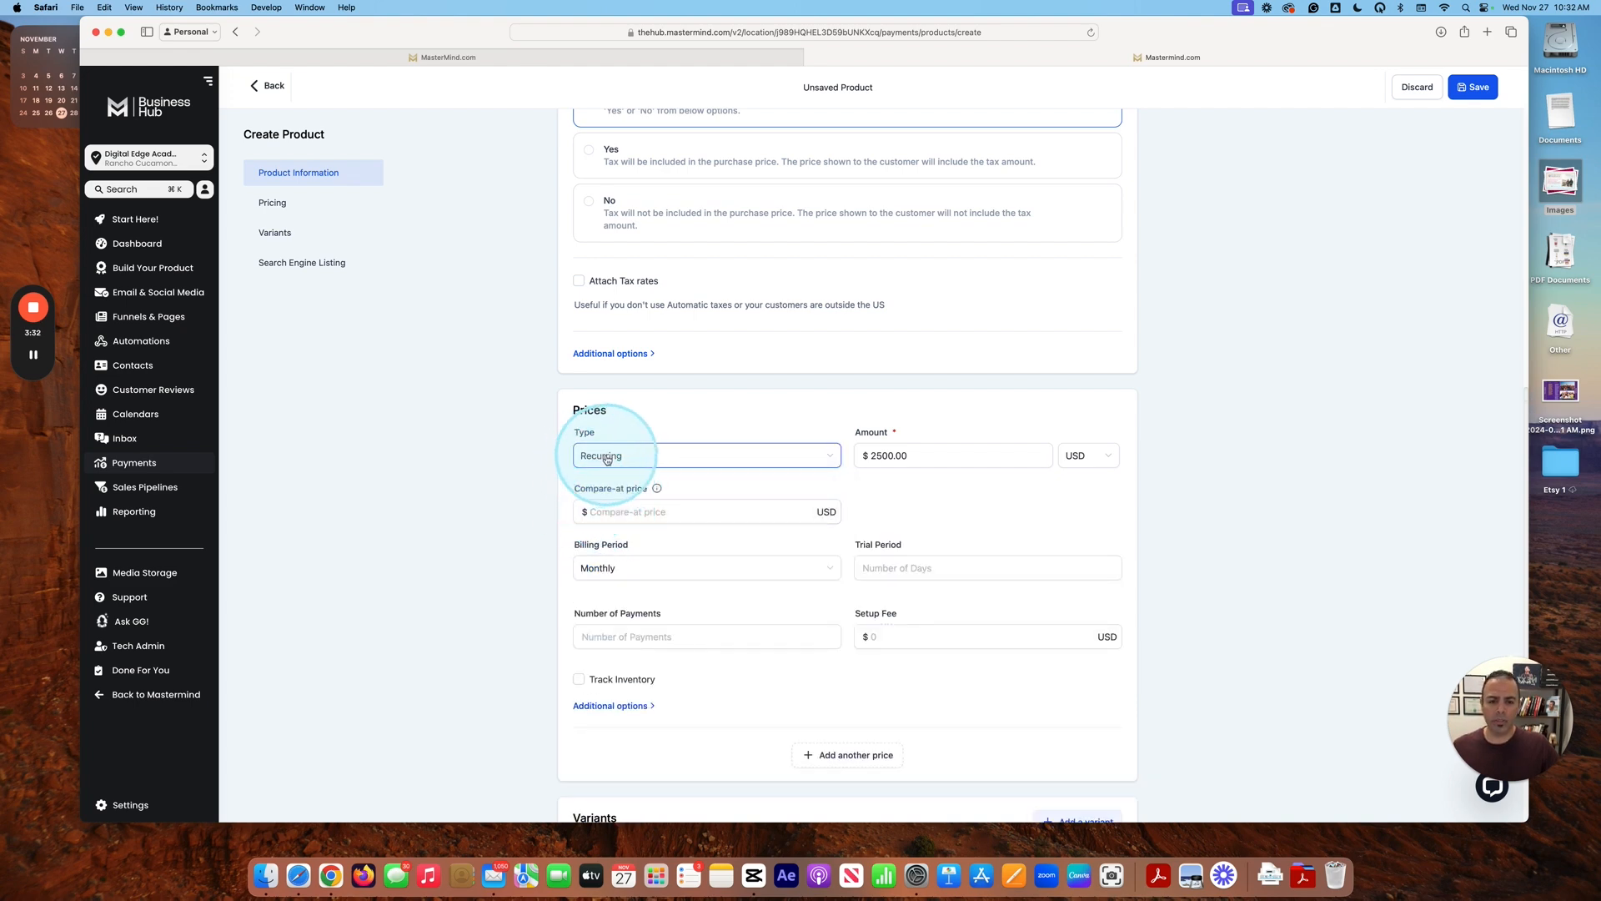
left_click_drag(972, 456, 839, 455)
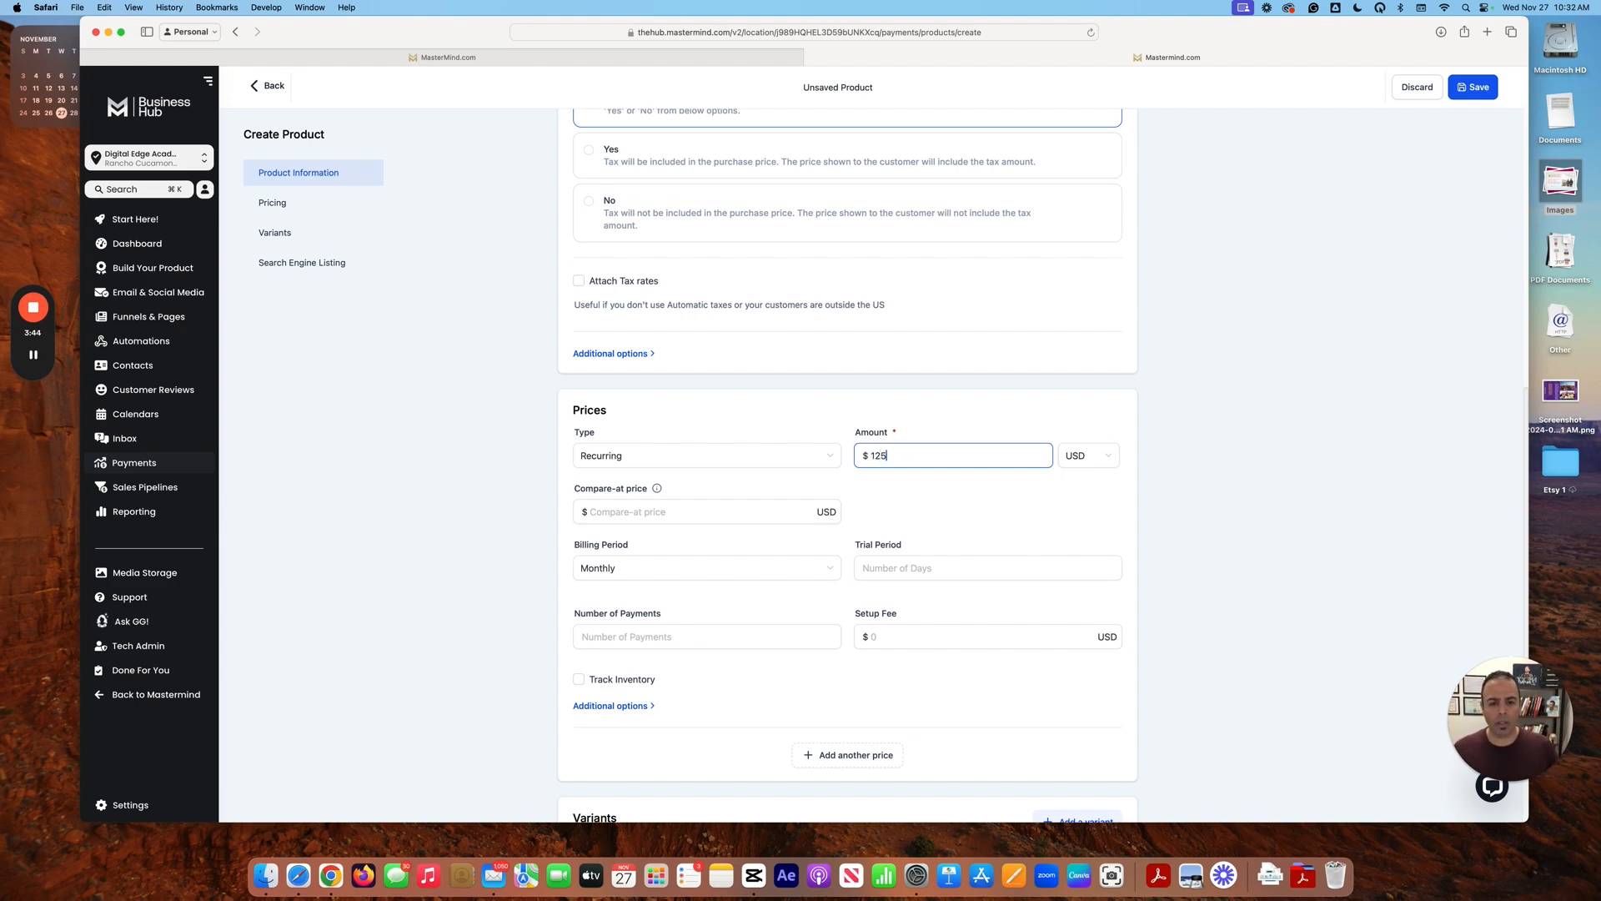
left_click(708, 574)
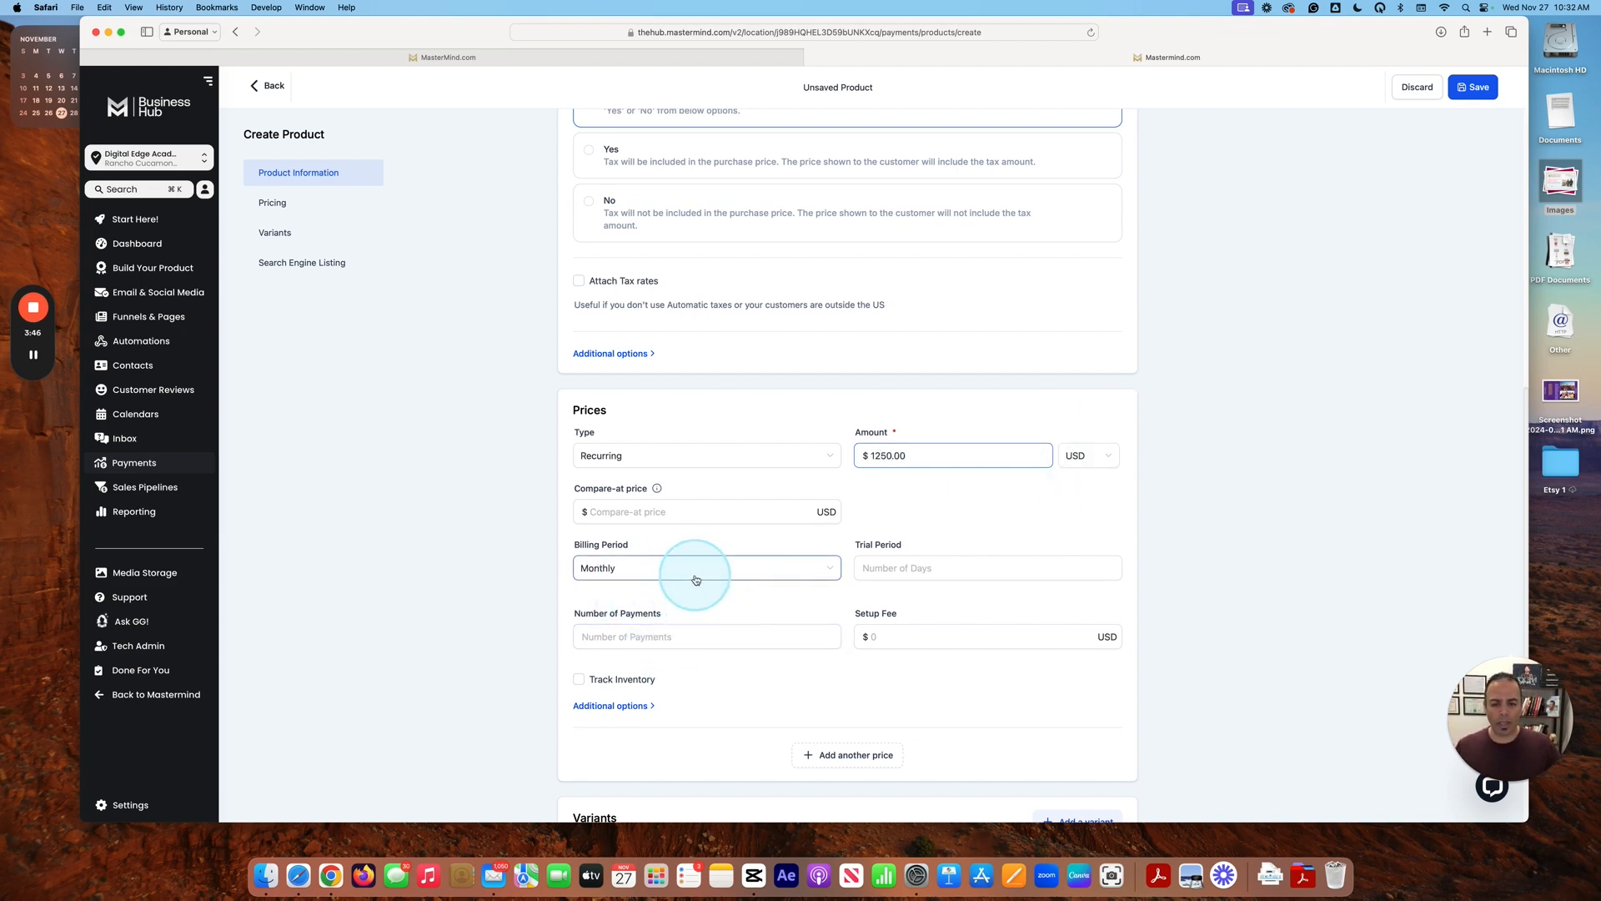
left_click(794, 548)
scroll(794, 549, "down", 1)
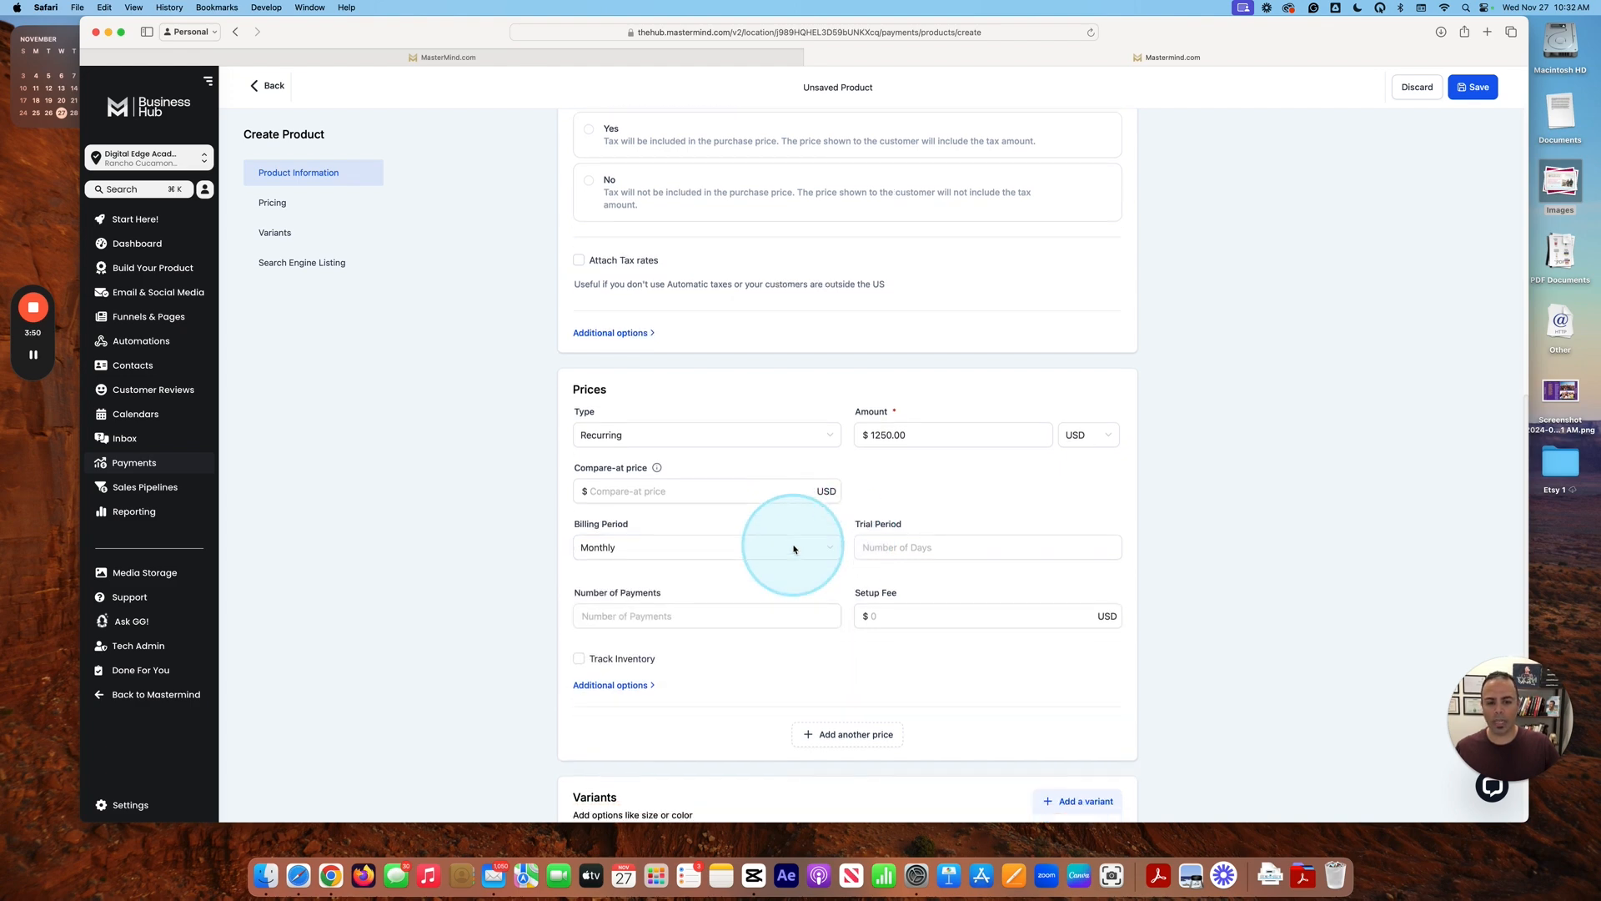
Step: Leave the trial period empty, set the number of payments to 2, and keep inventory tracking off
left_click(996, 521)
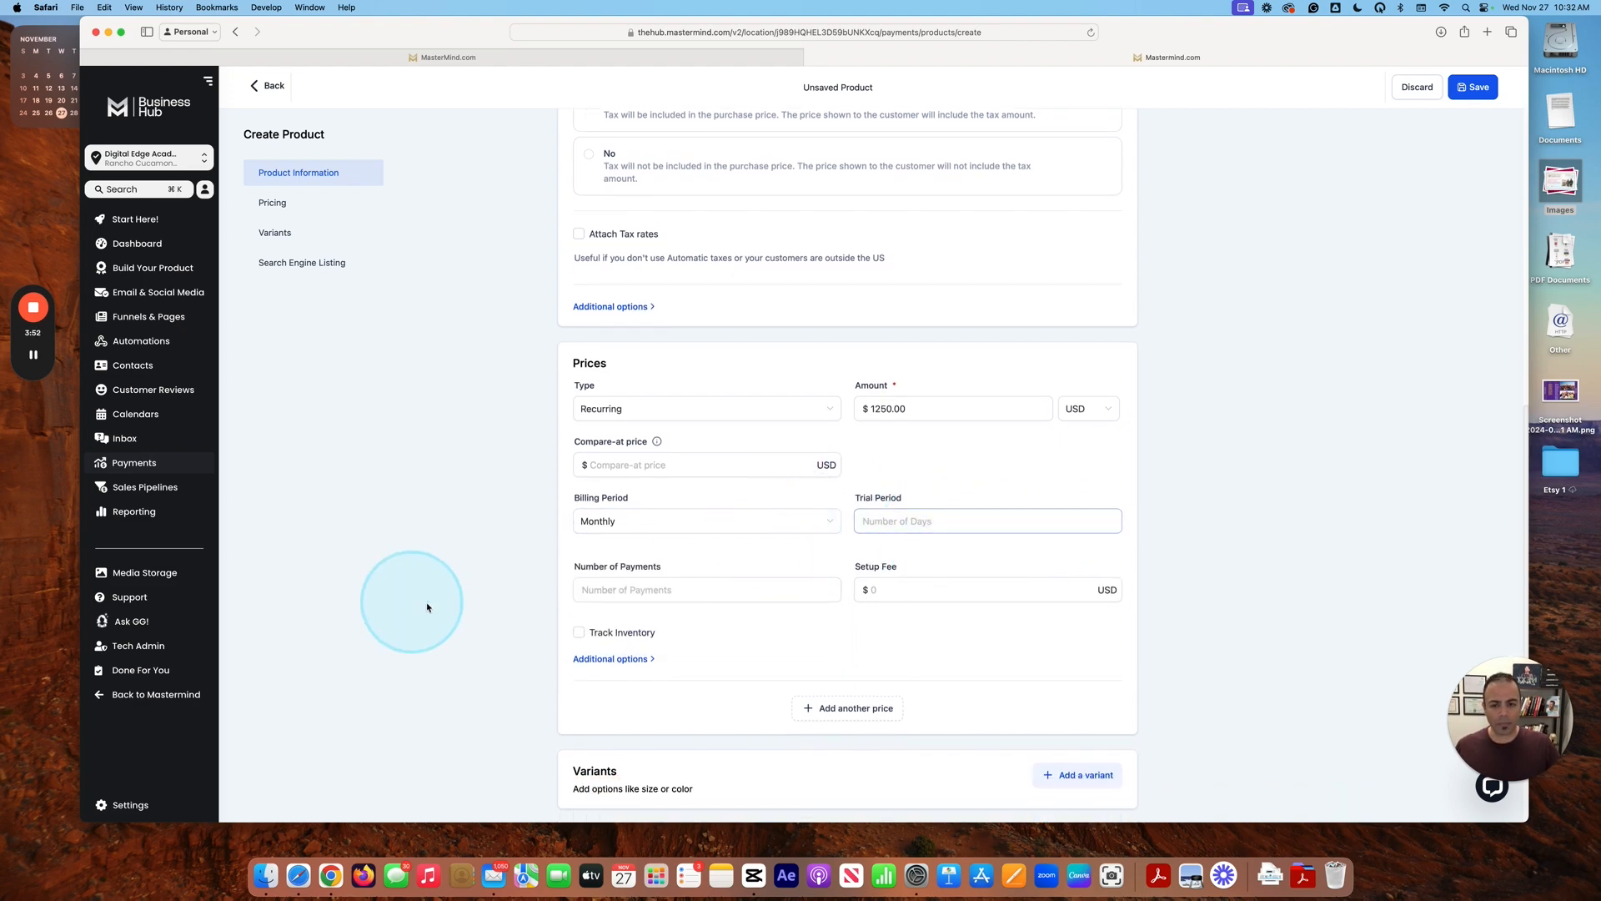
scroll(584, 634, "down", 1)
left_click(671, 537)
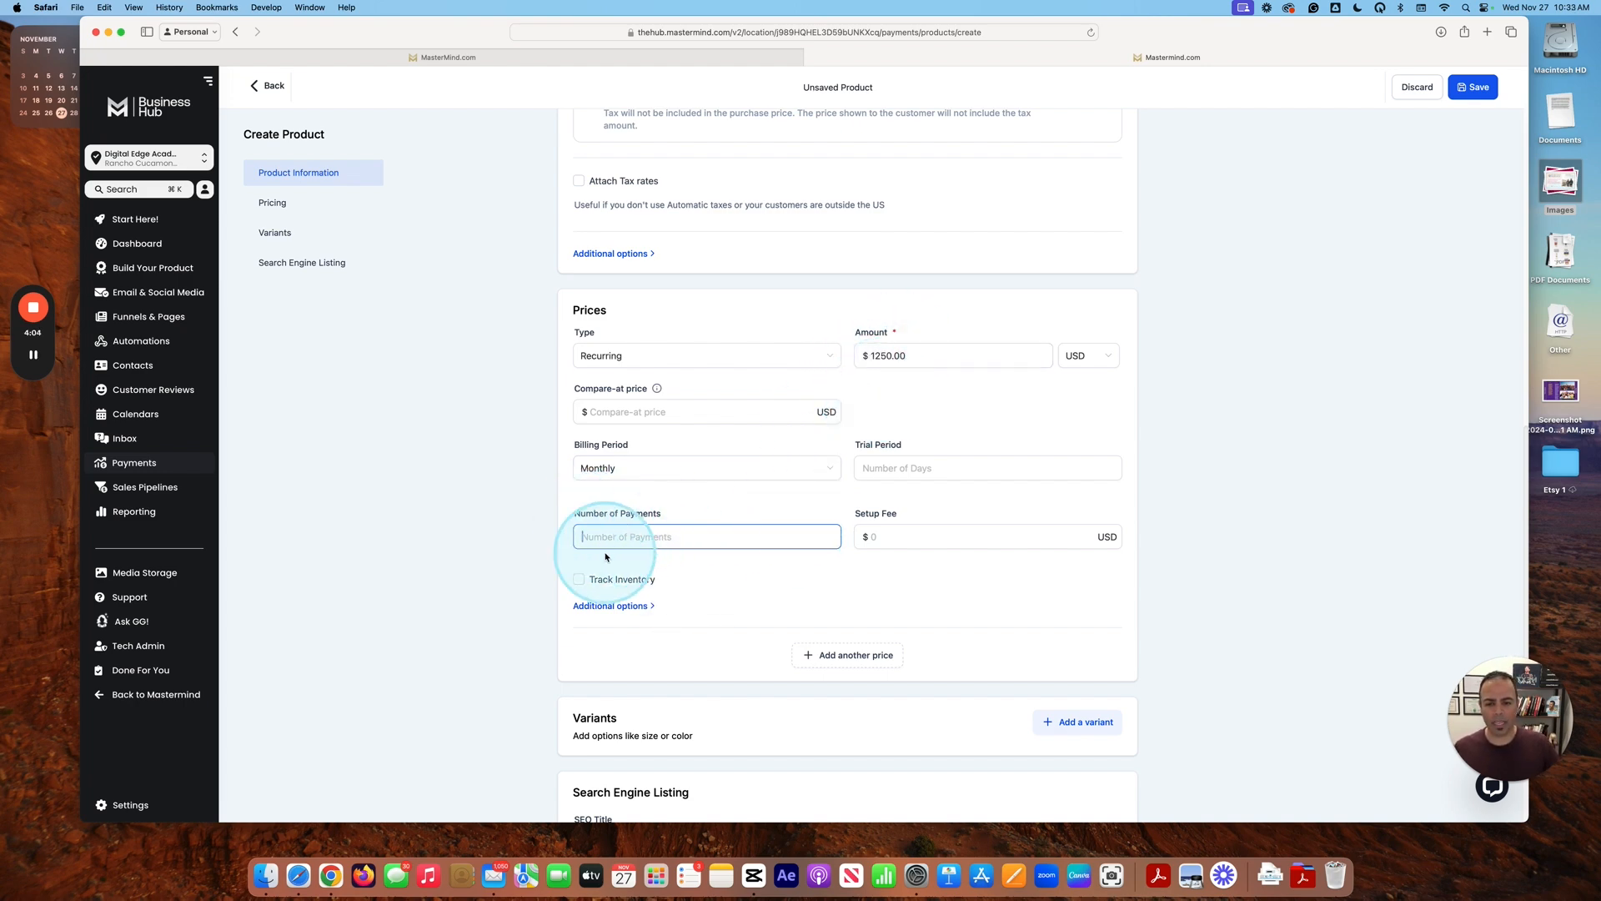
left_click(817, 580)
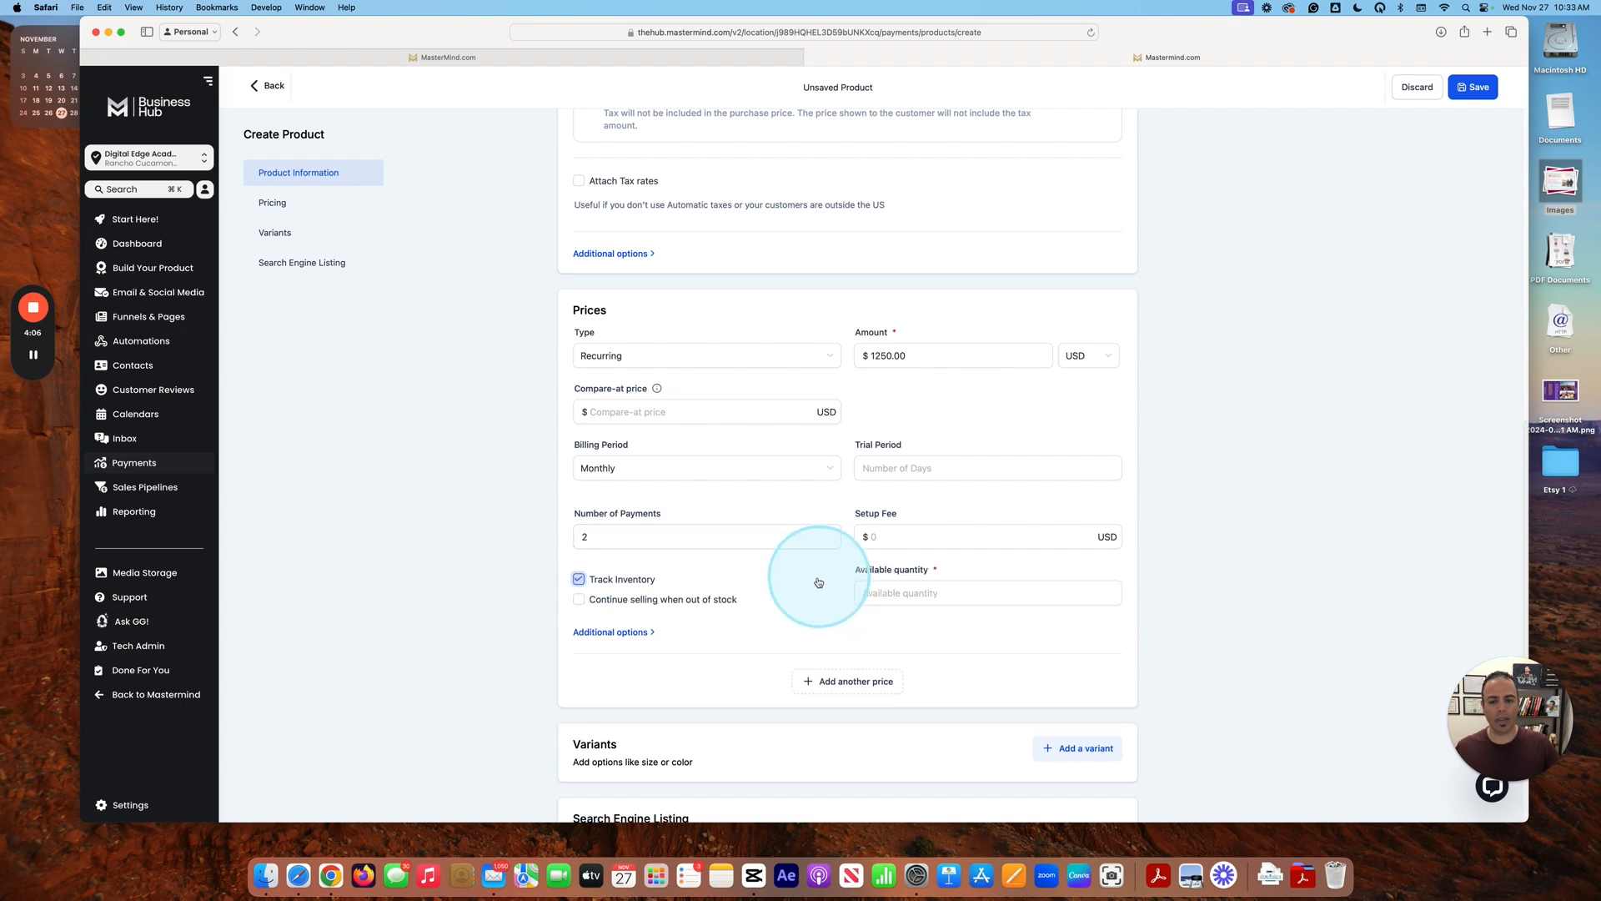
left_click(594, 583)
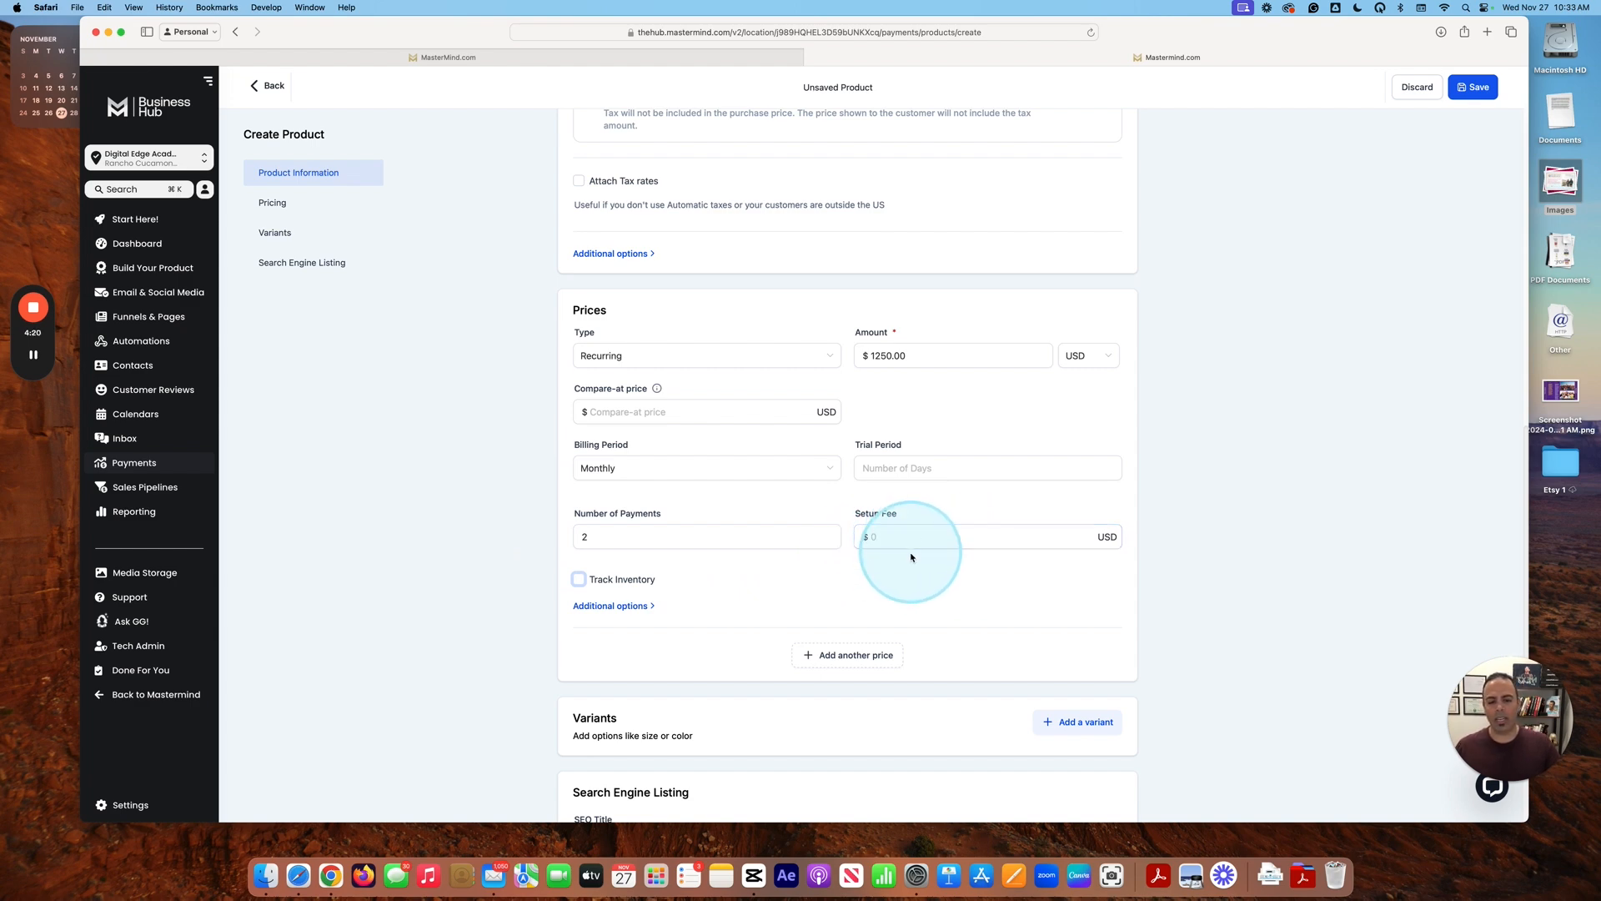
Step: Review the whole product form, from title, description and media through prices and variants to the search engine listing fields
scroll(911, 561, "down", 4)
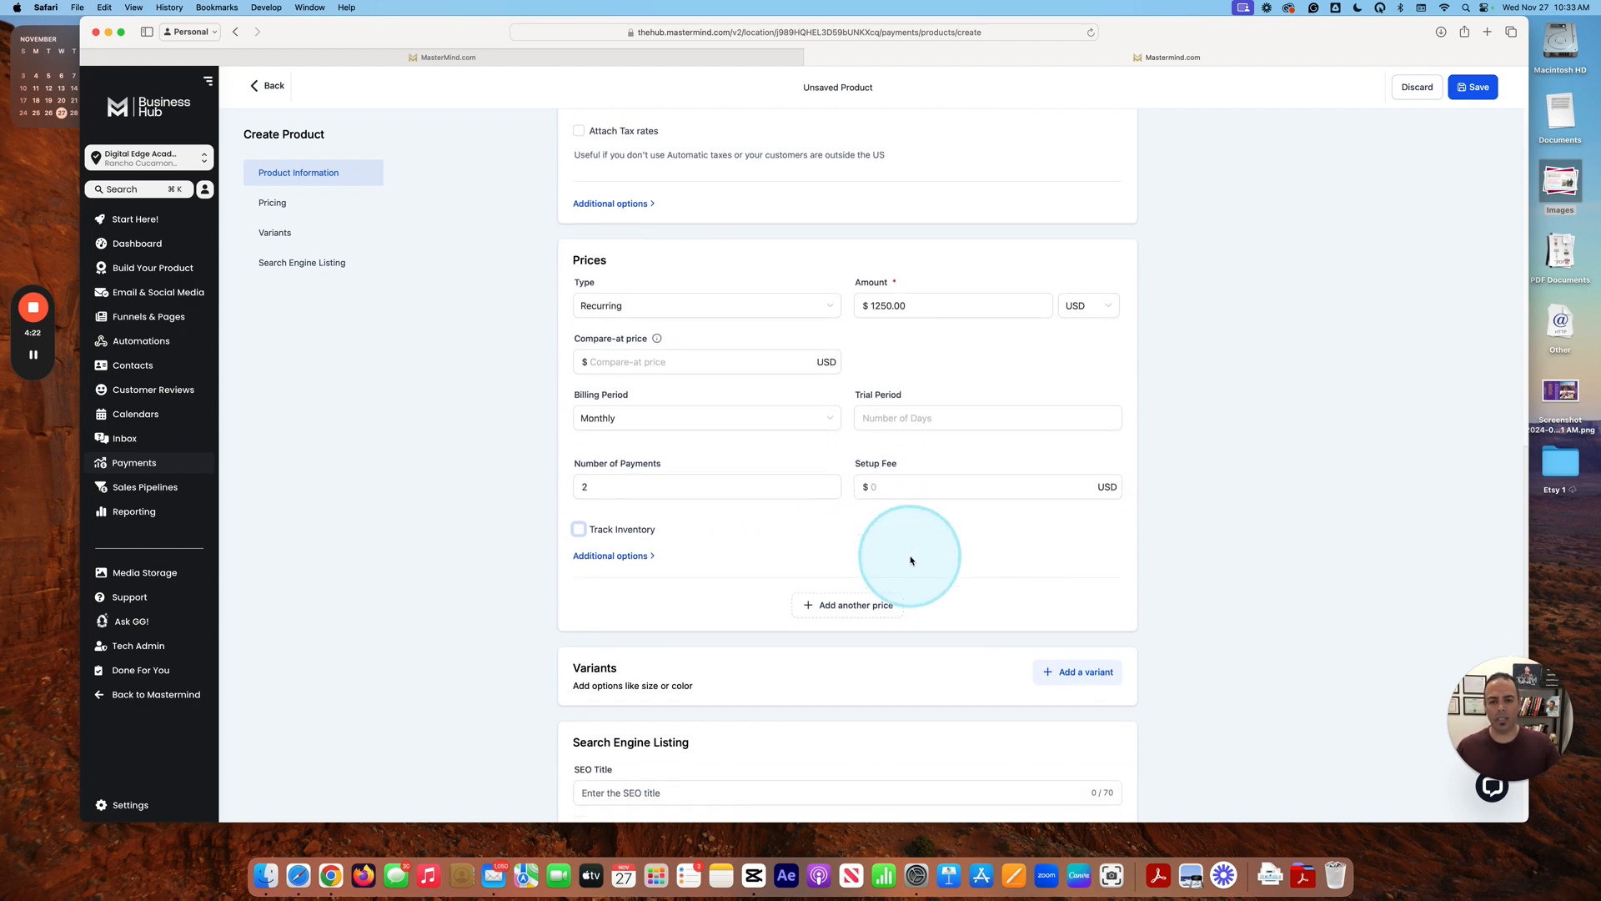
scroll(930, 544, "down", 3)
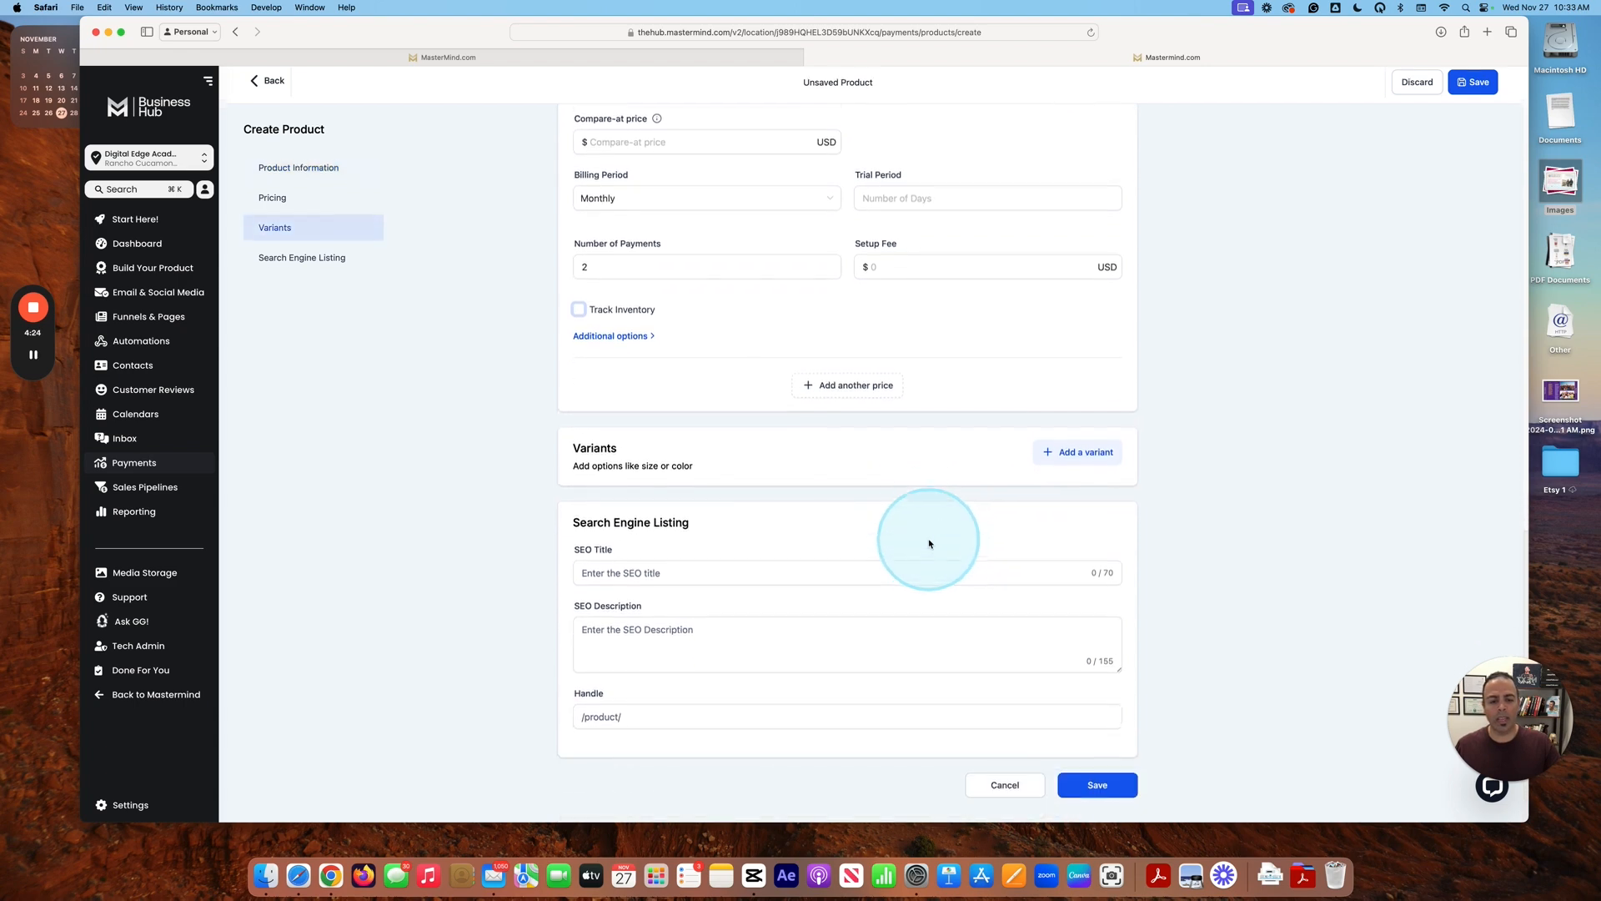
scroll(986, 536, "up", 15)
scroll(986, 536, "down", 14)
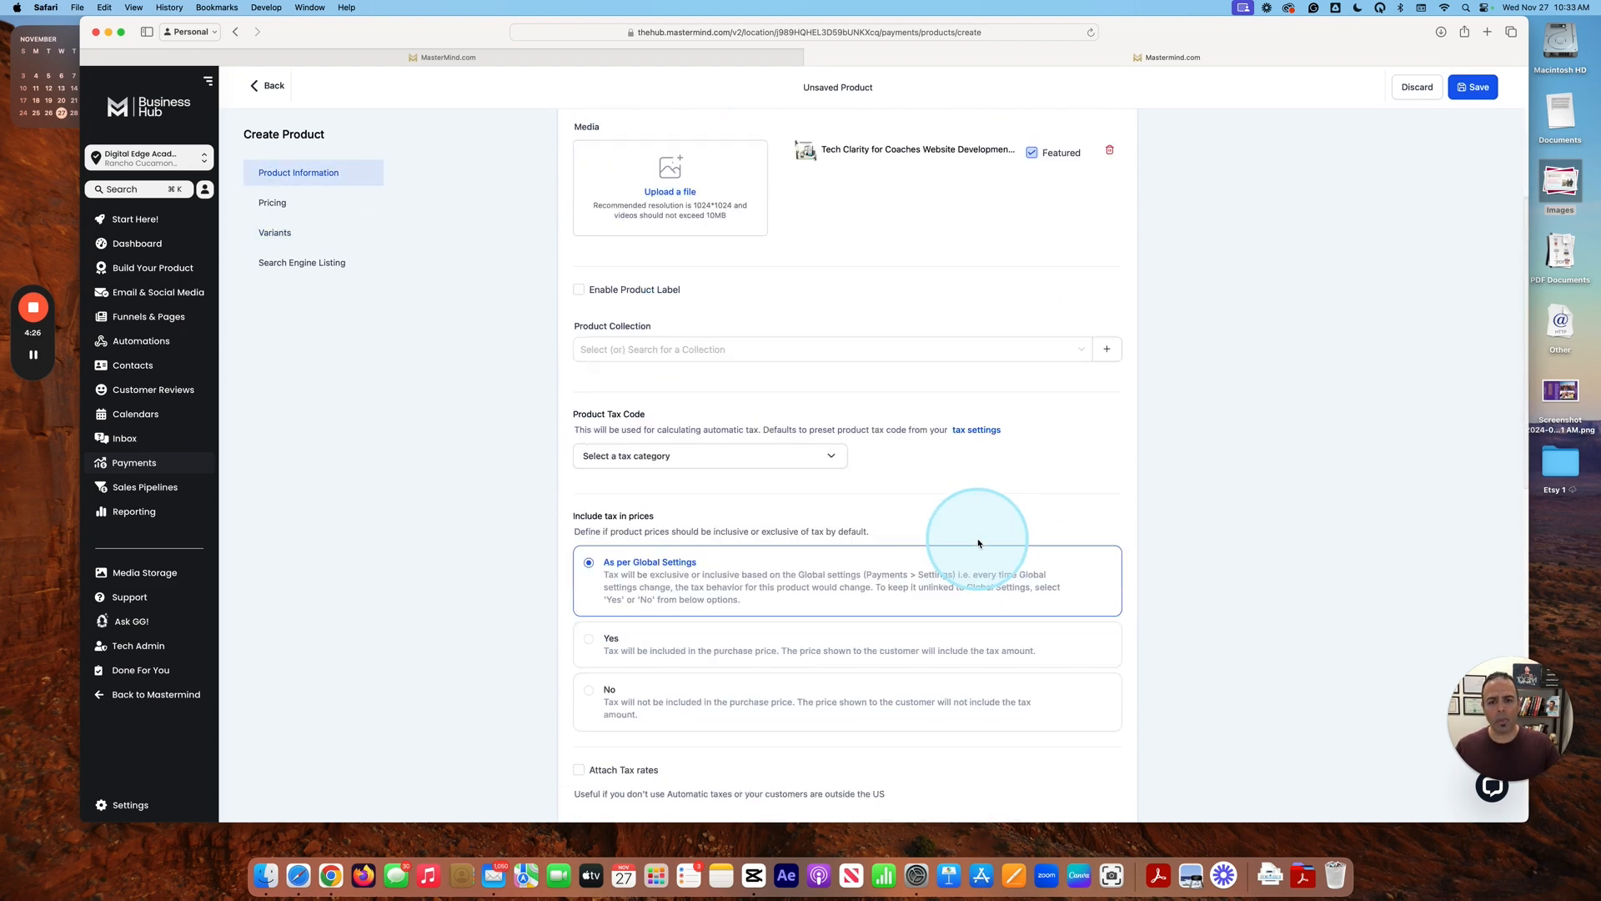
scroll(855, 535, "down", 10)
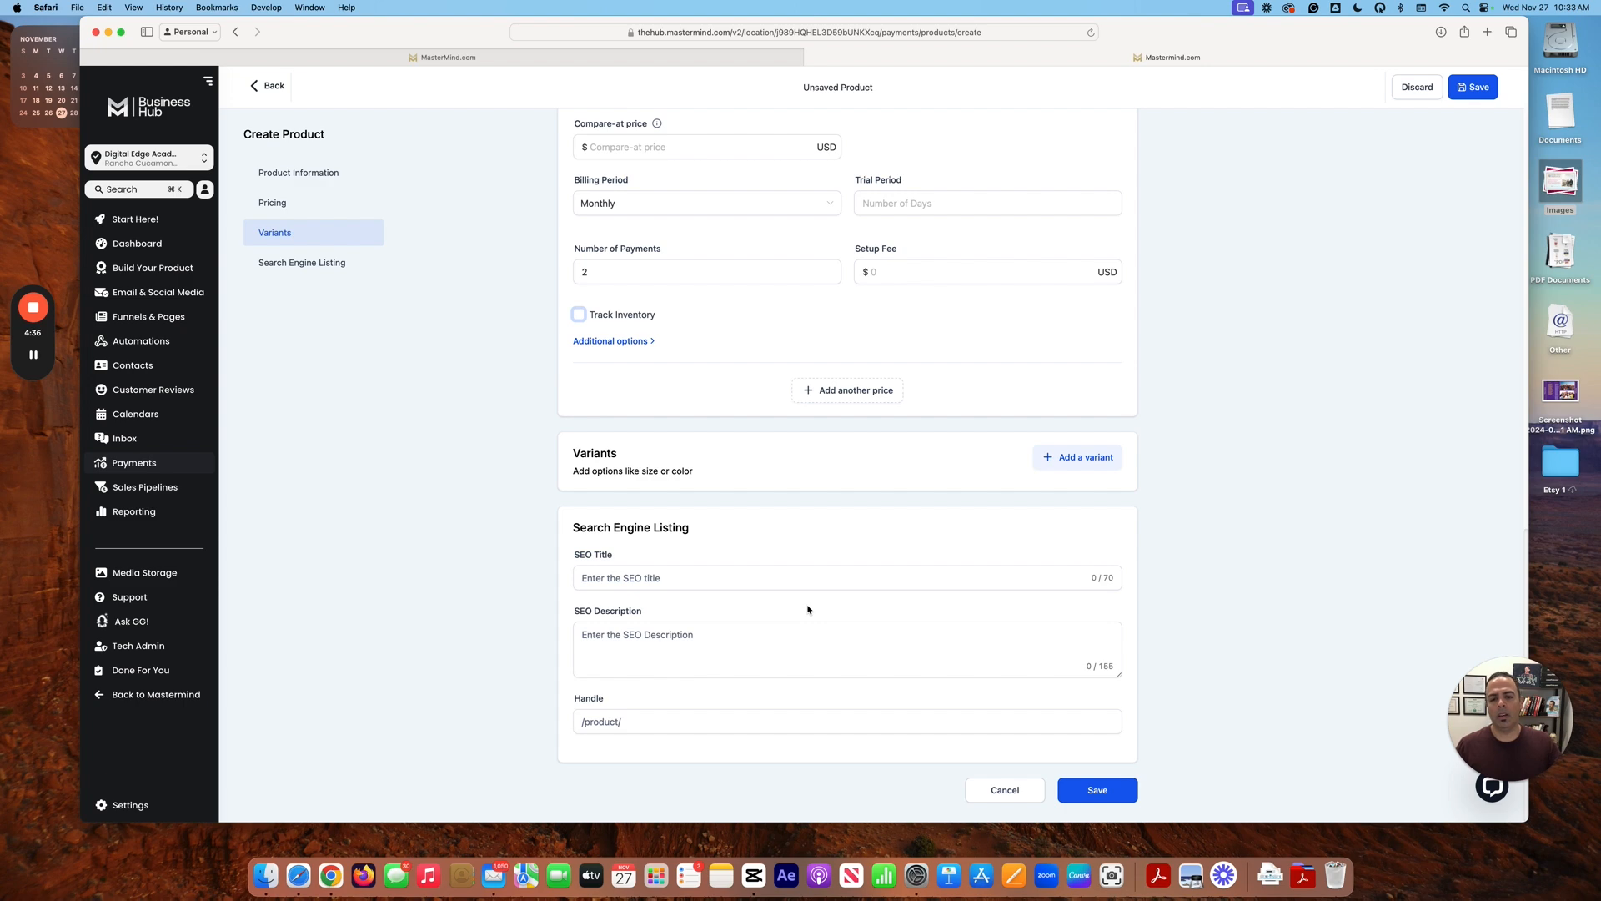
left_click(687, 578)
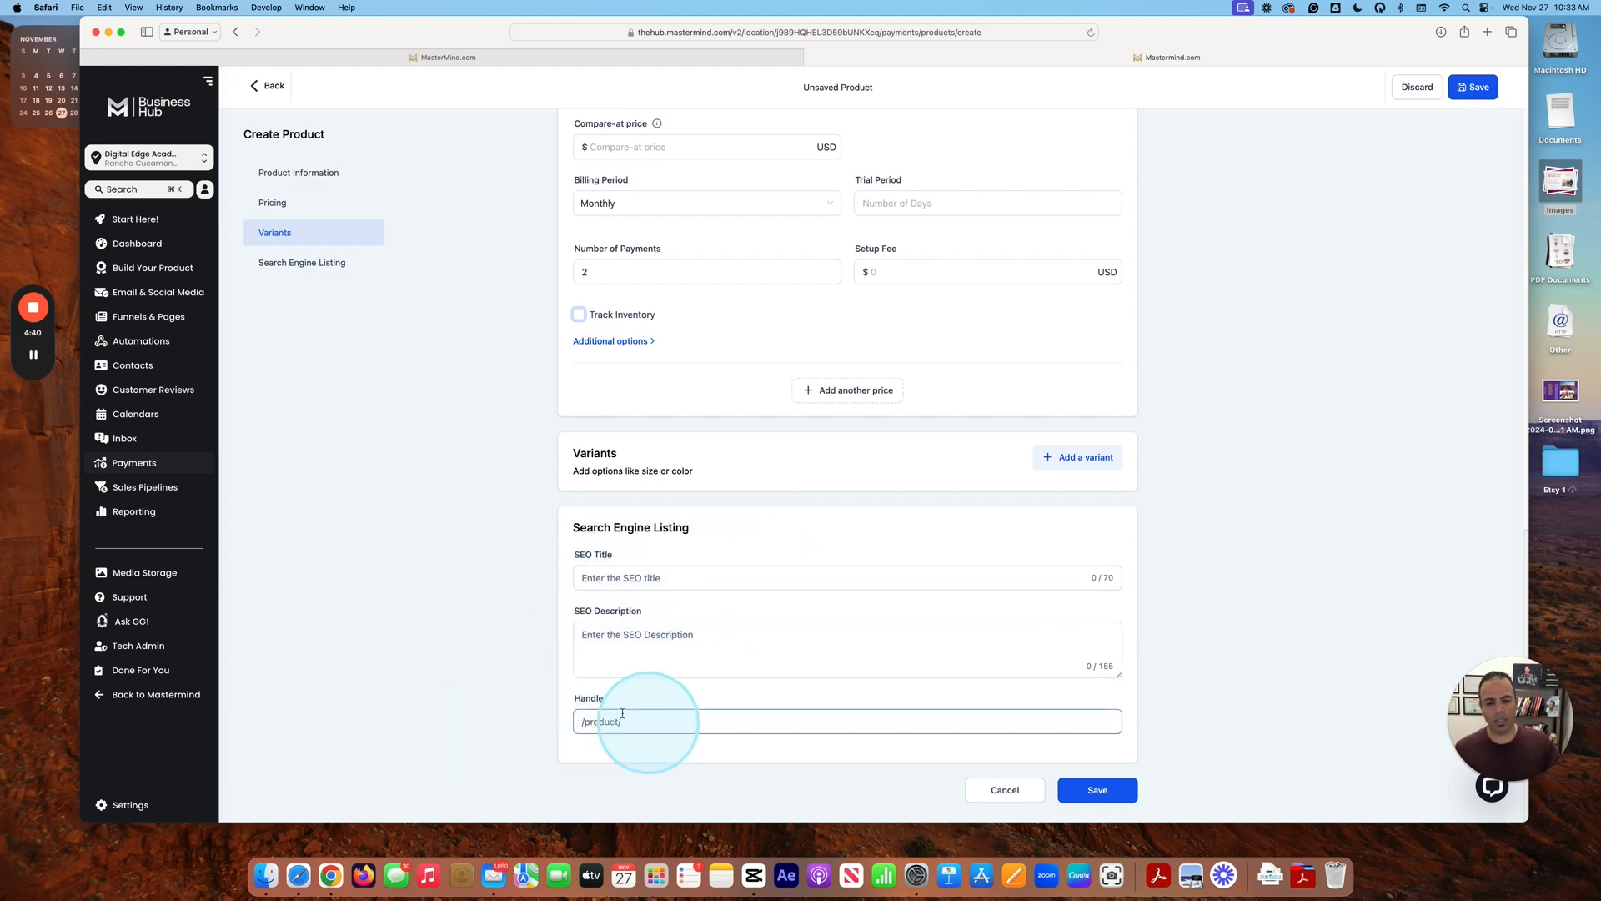
scroll(723, 547, "up", 10)
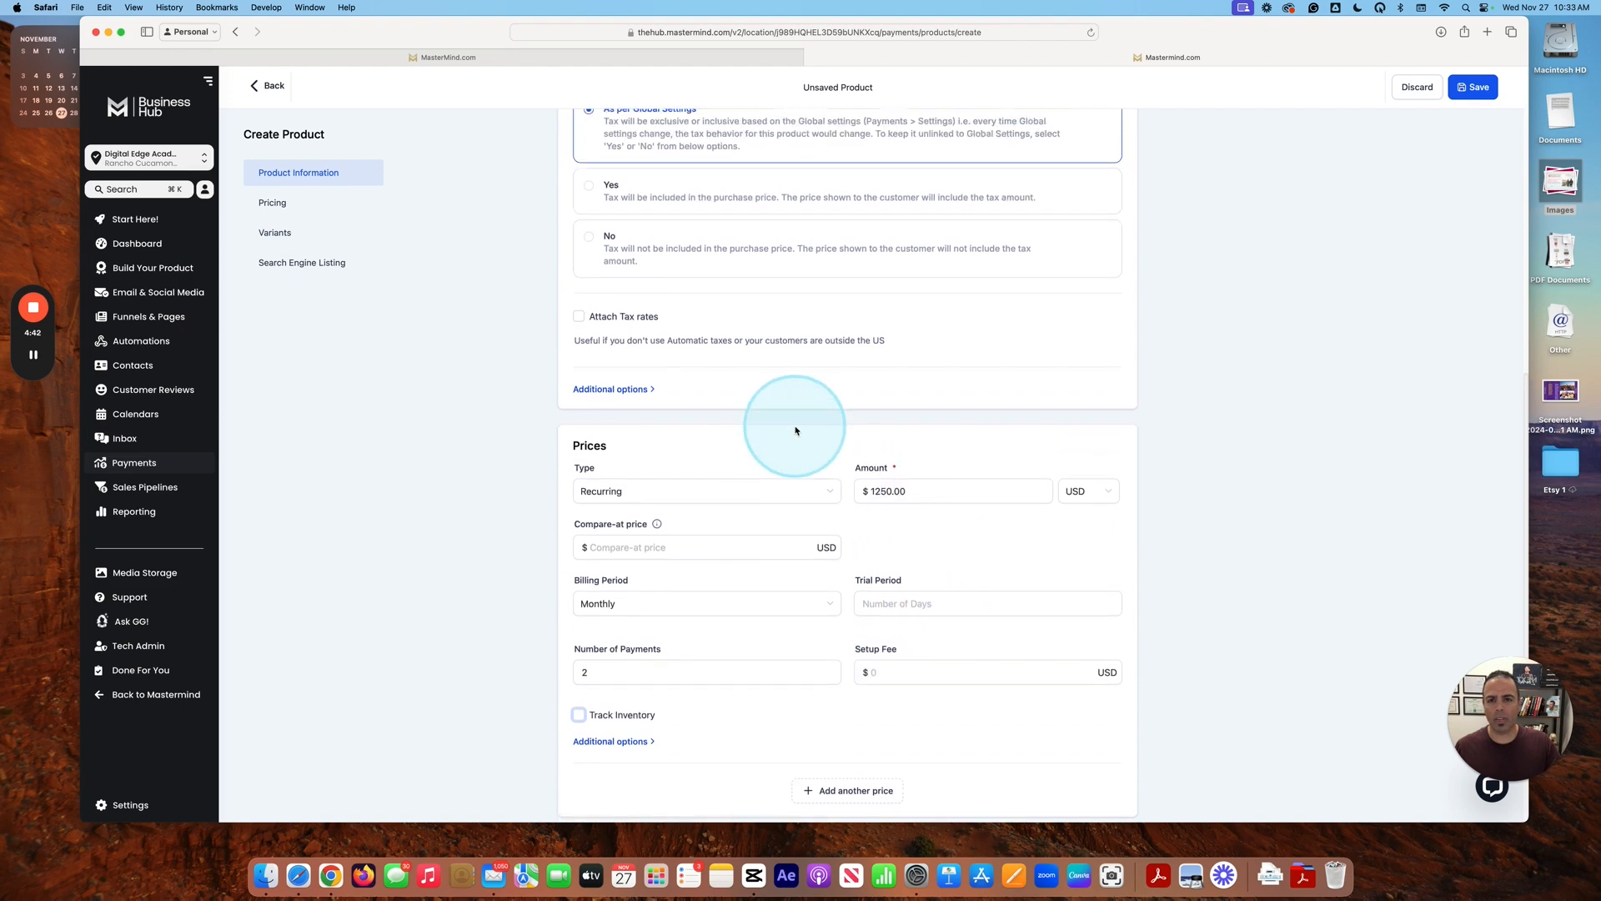
scroll(794, 444, "up", 1)
scroll(794, 443, "up", 10)
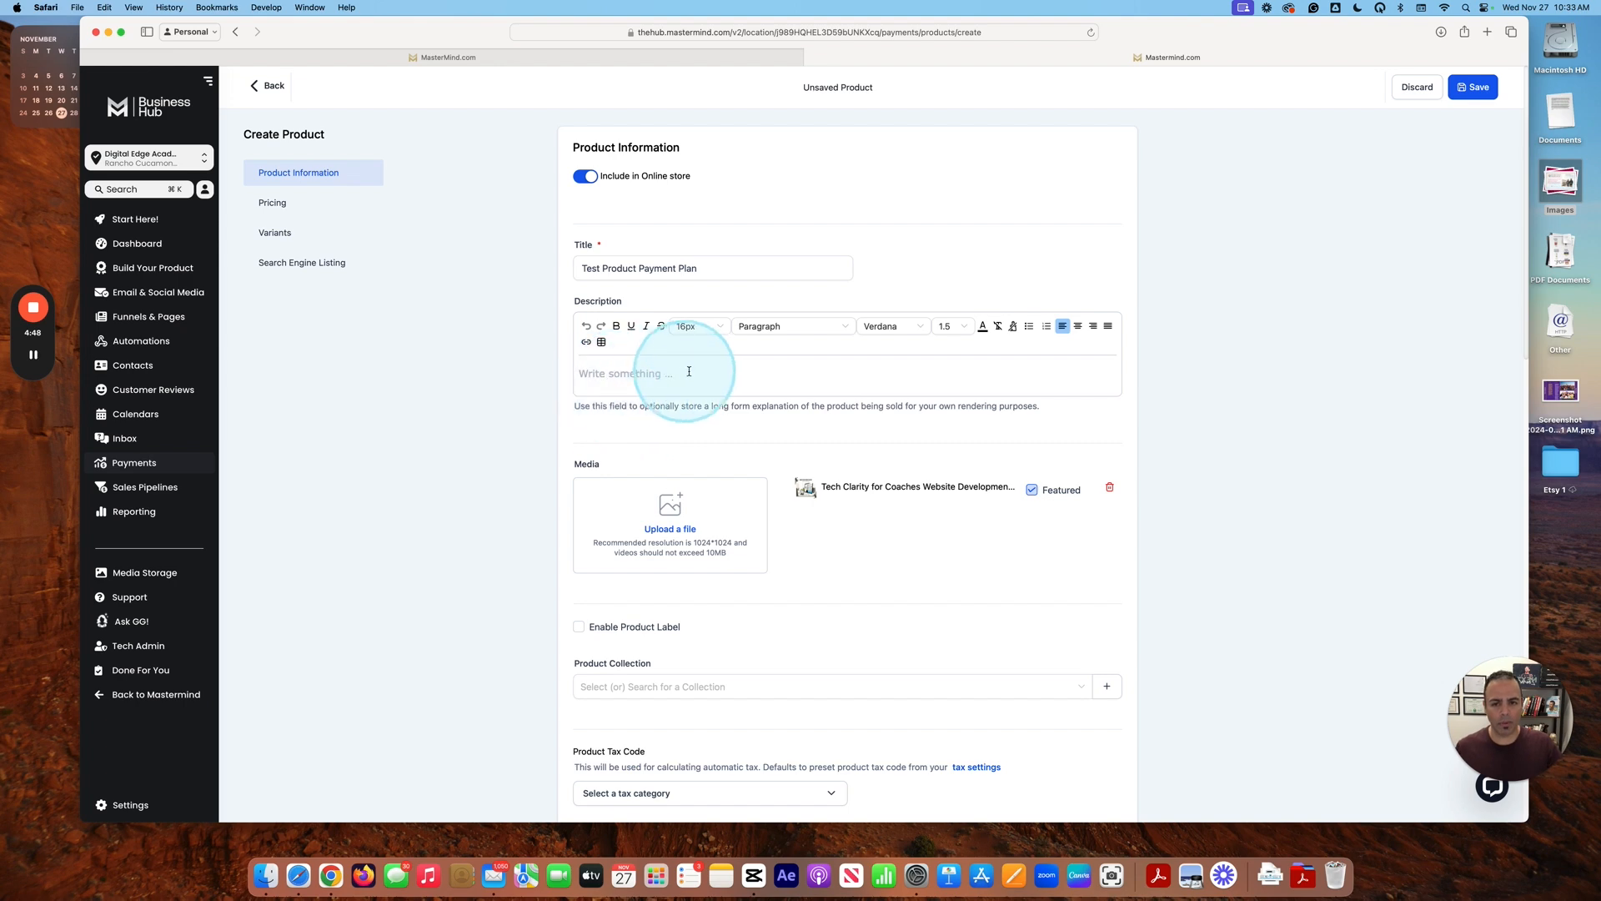
scroll(741, 400, "down", 10)
scroll(722, 285, "down", 15)
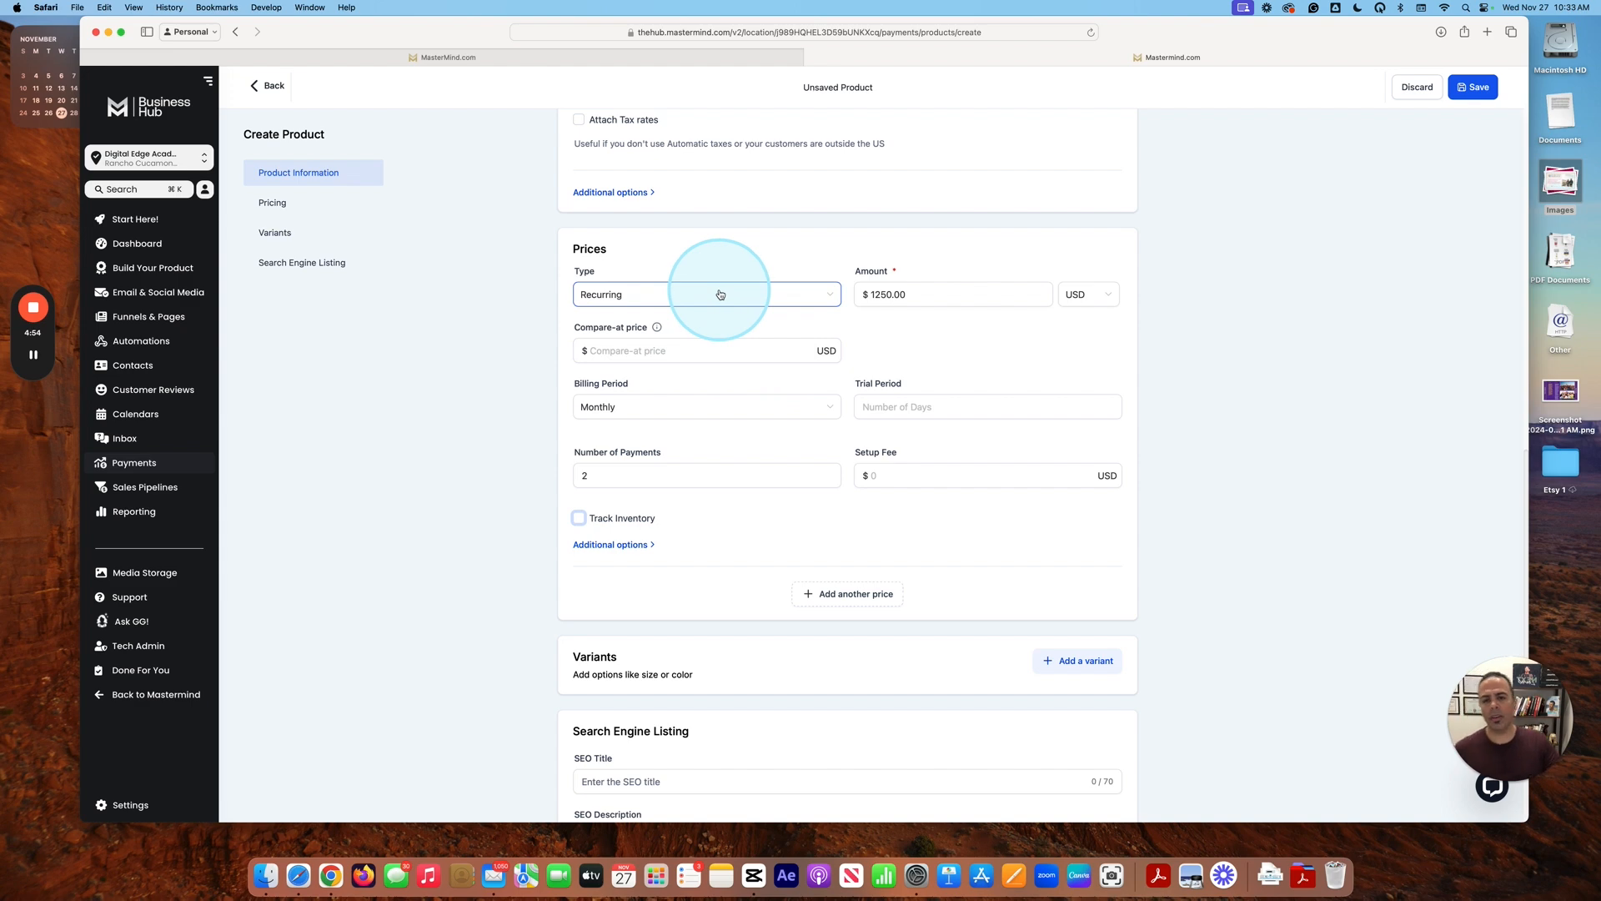
scroll(985, 425, "down", 3)
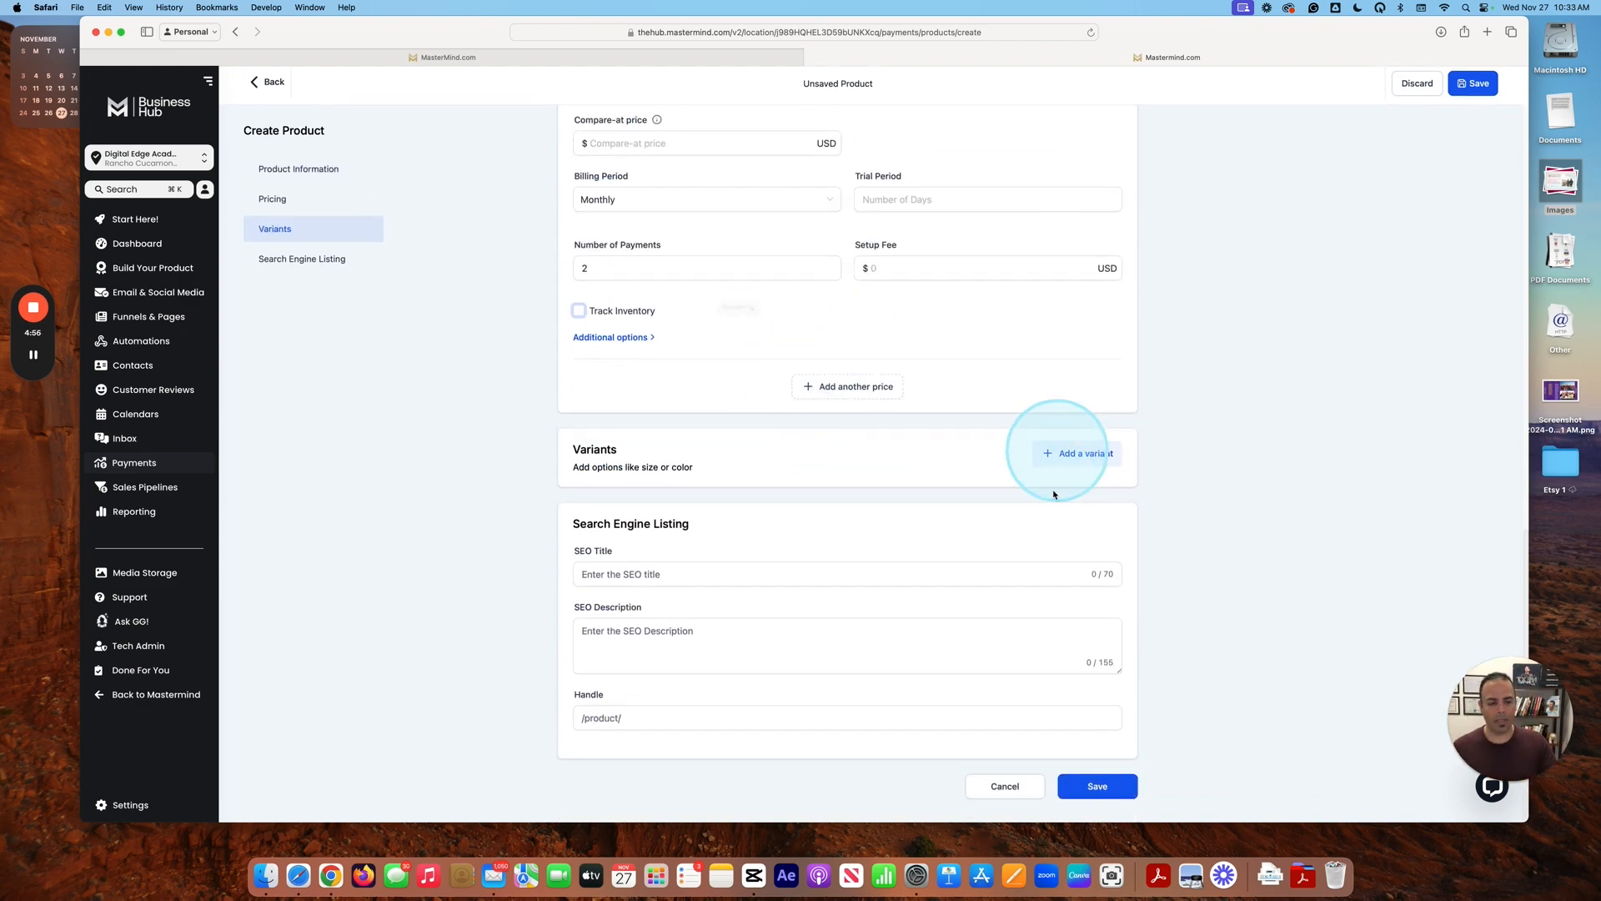
Step: Save the product and return to the product list to check the Test Product Payment Plan entry
left_click(1098, 792)
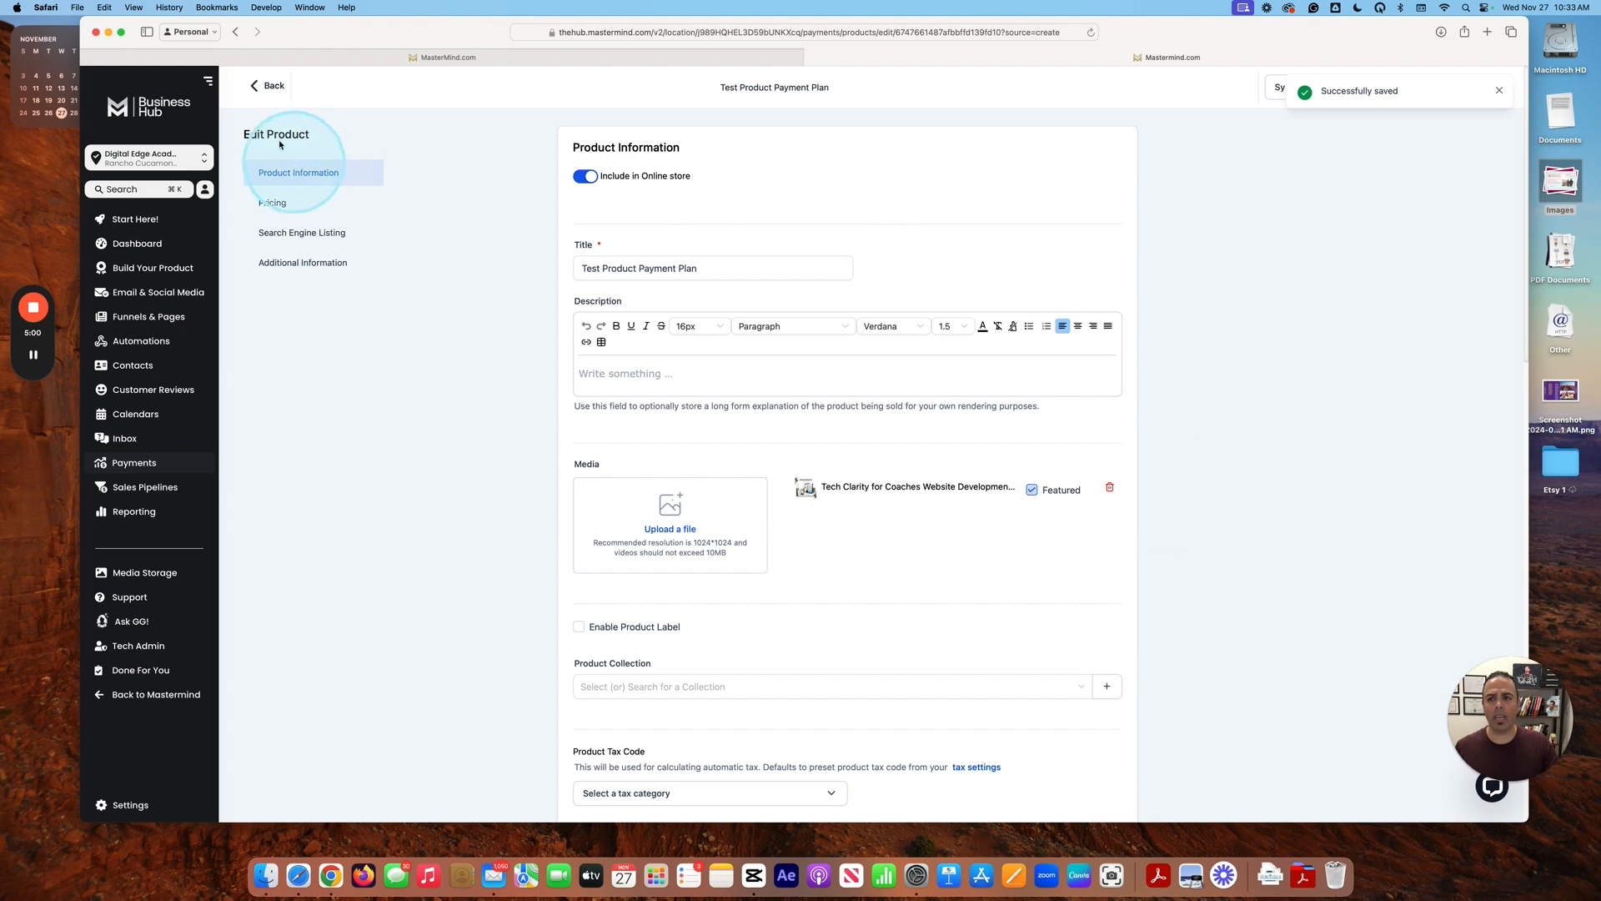
left_click(270, 87)
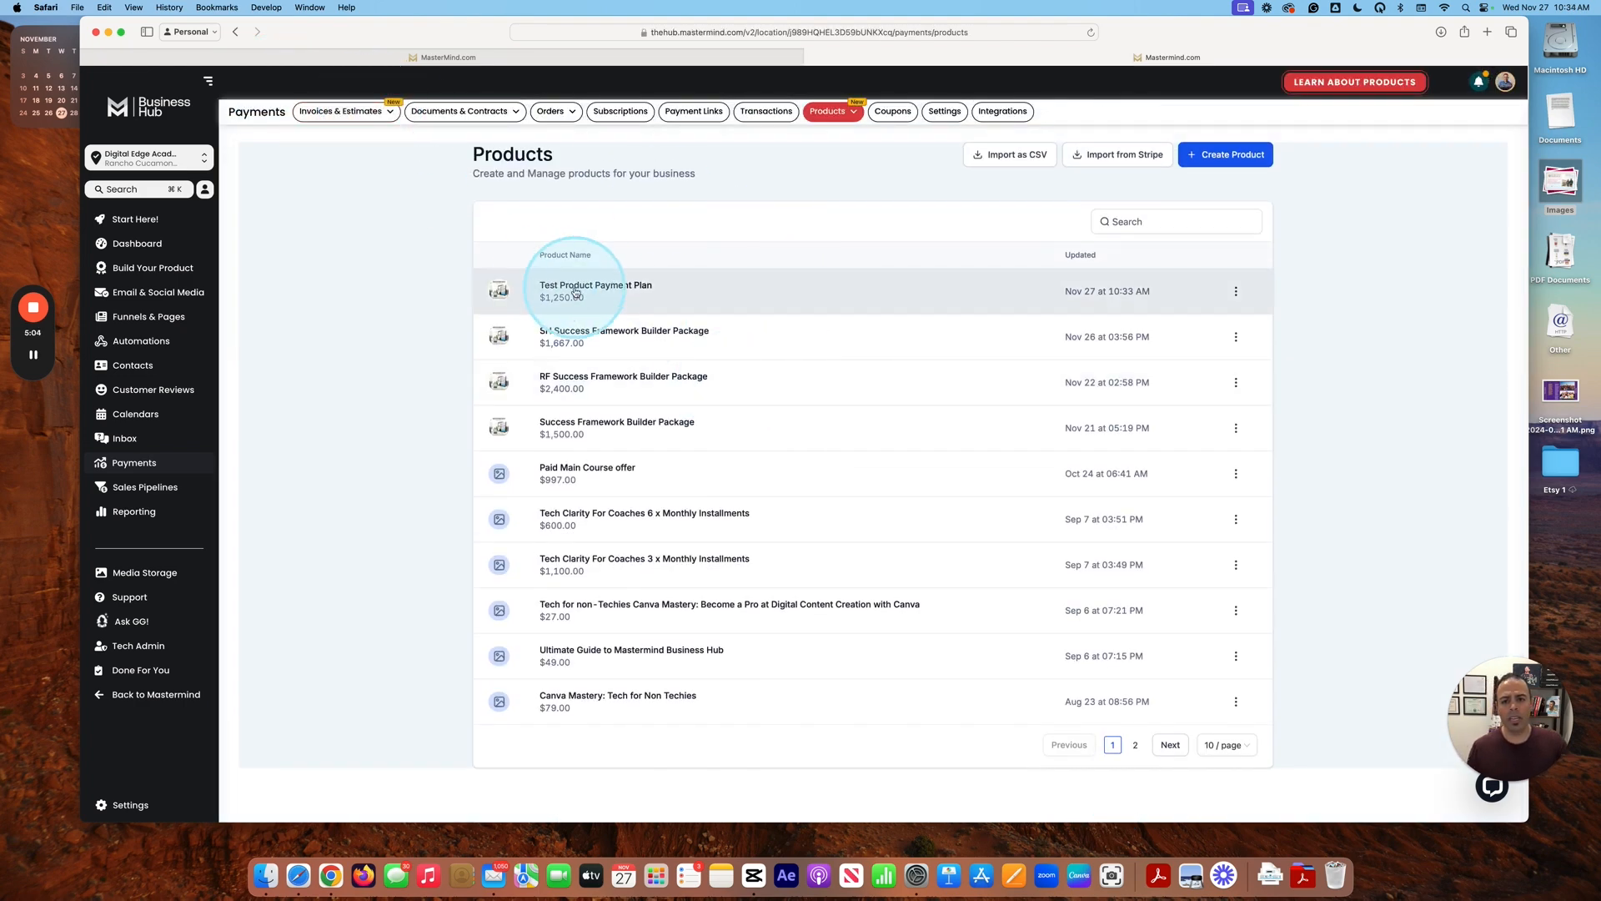
key("ctrl+alt+m")
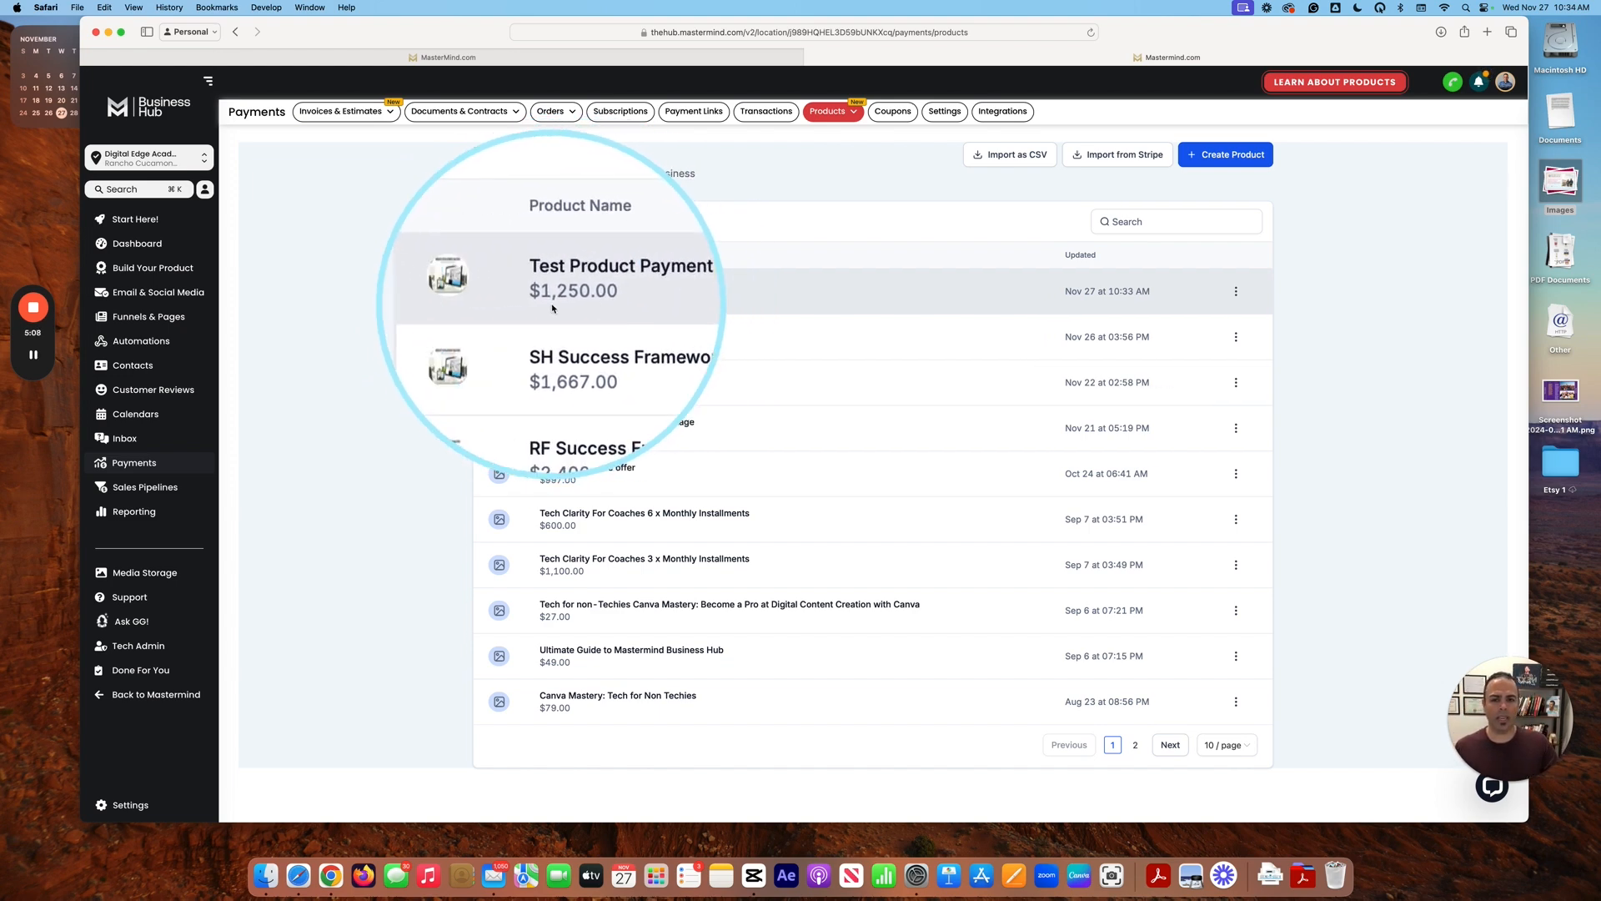
key("ctrl+alt+m")
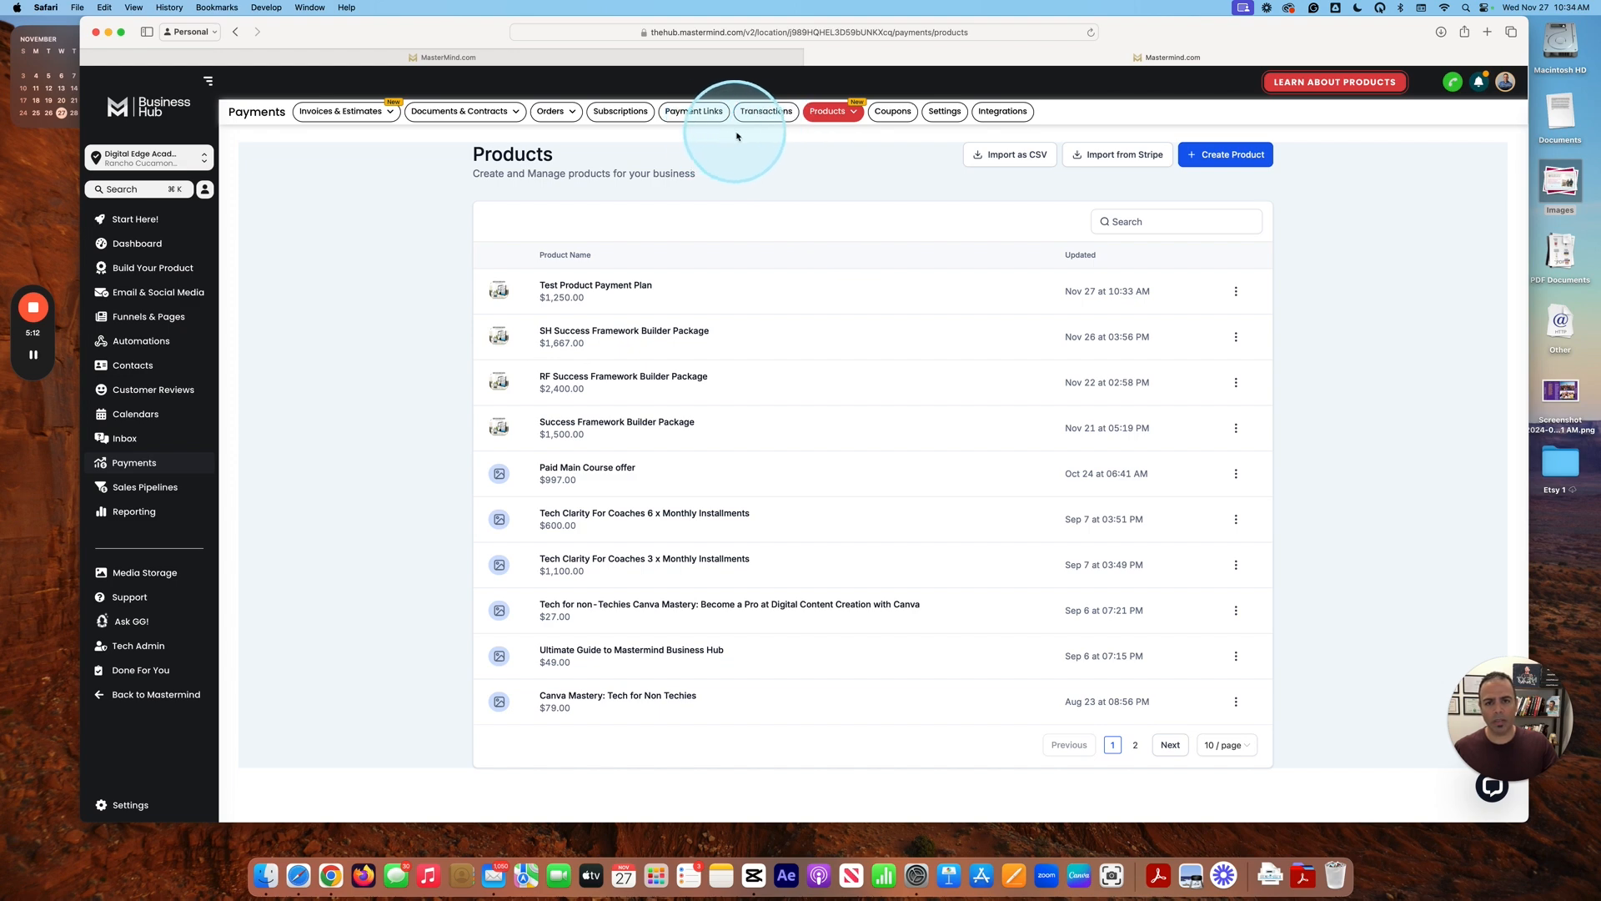
Step: Go to Payment Links and start a new payment link
key("ctrl+alt+m")
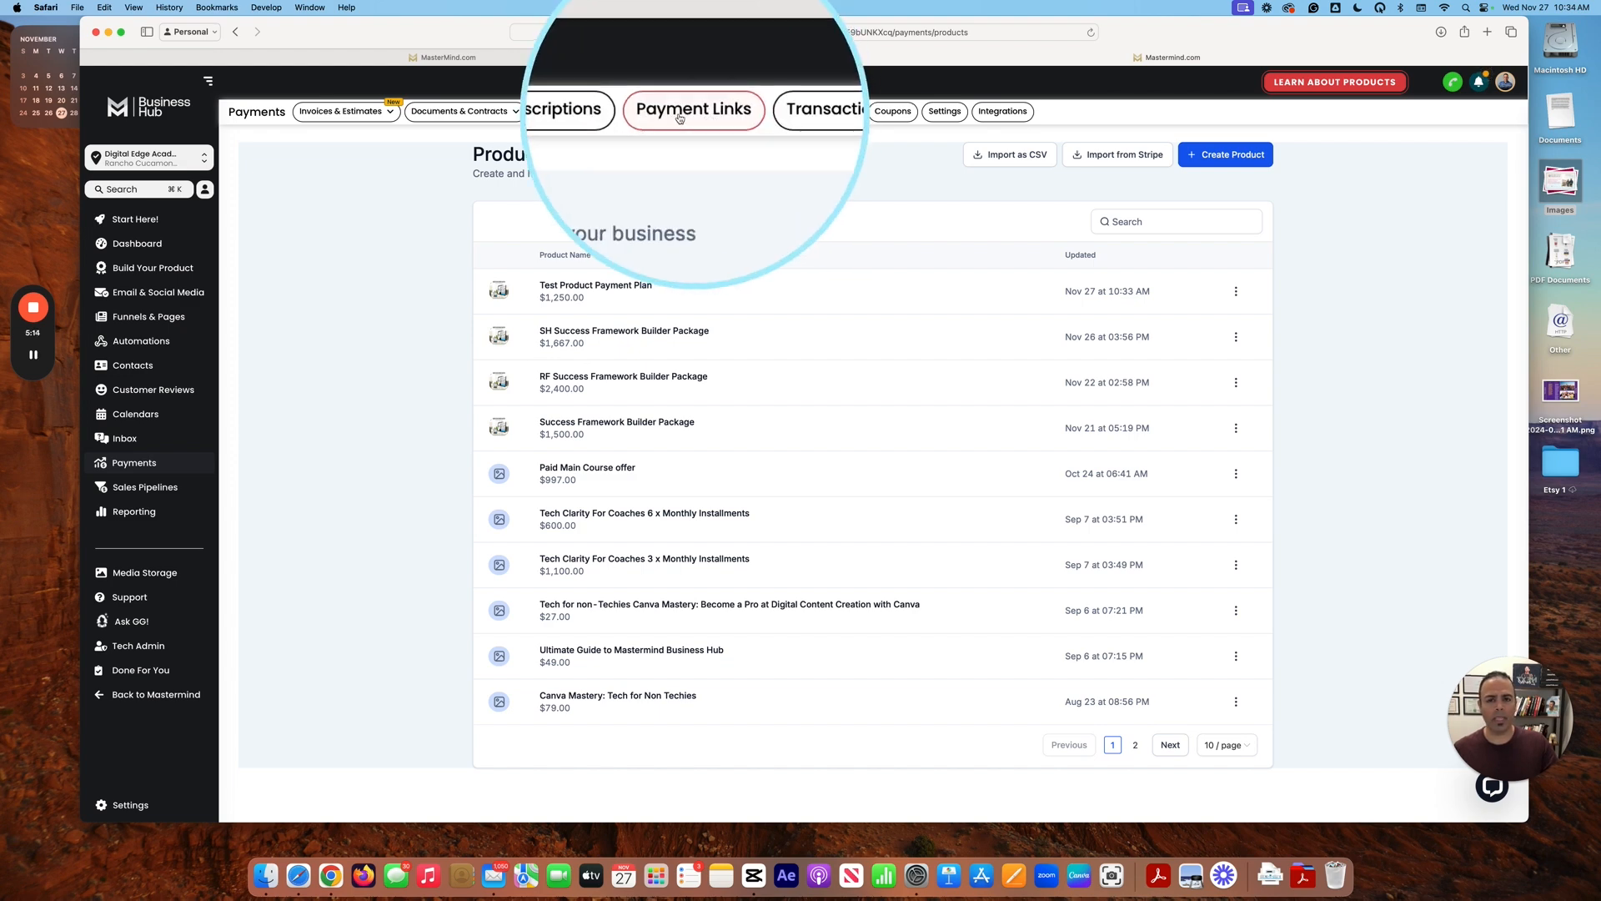
key("ctrl+alt+m")
left_click(705, 114)
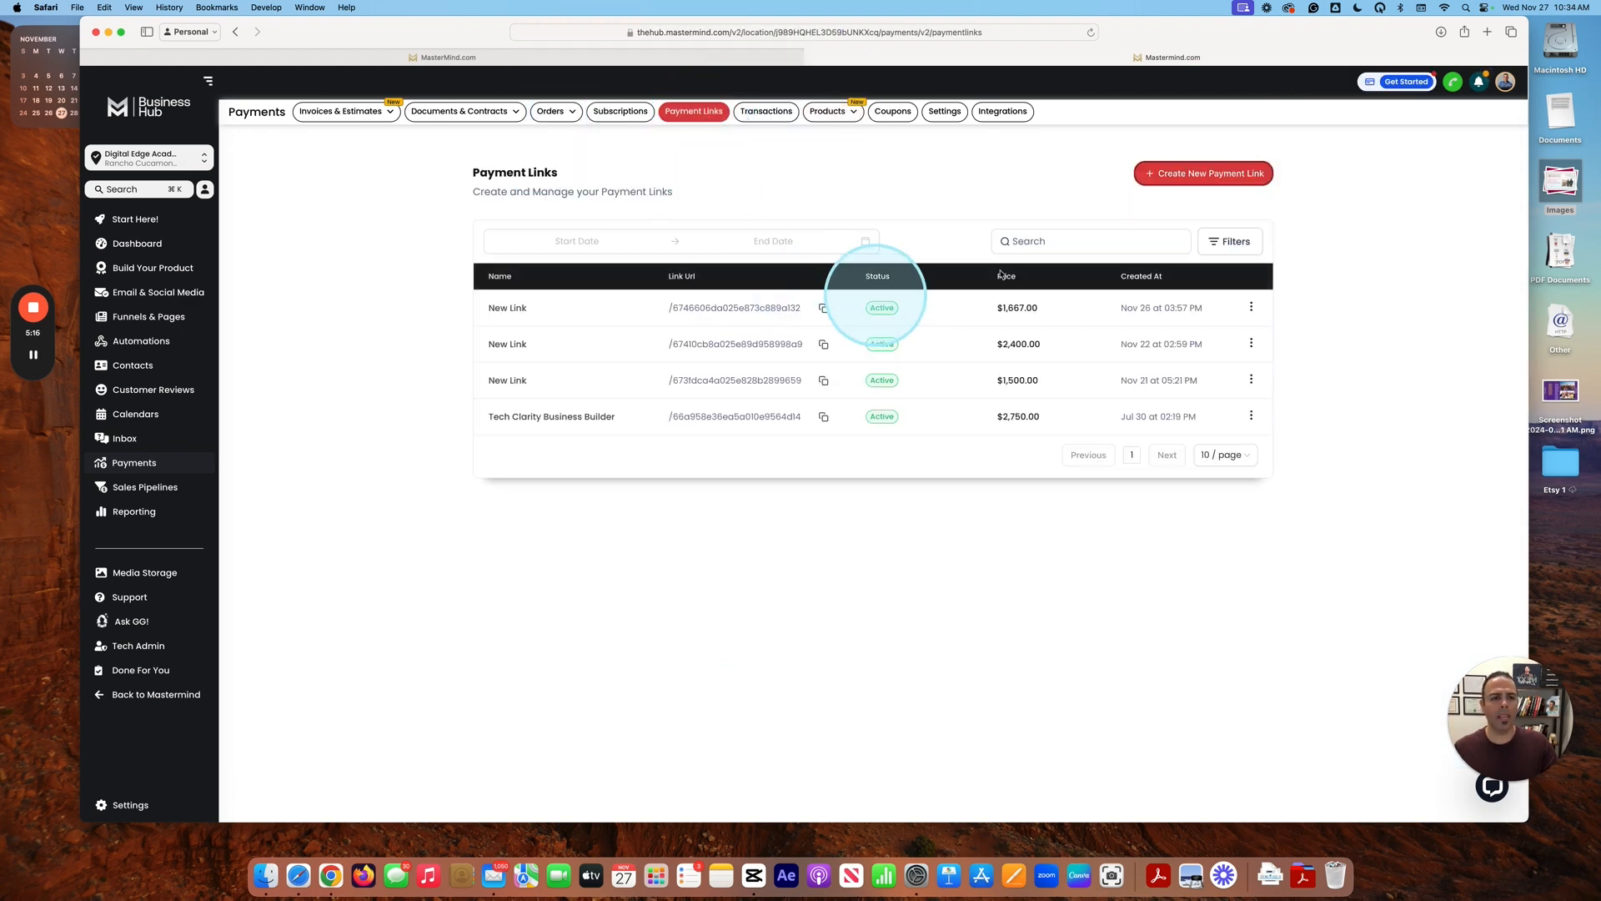
left_click(1199, 175)
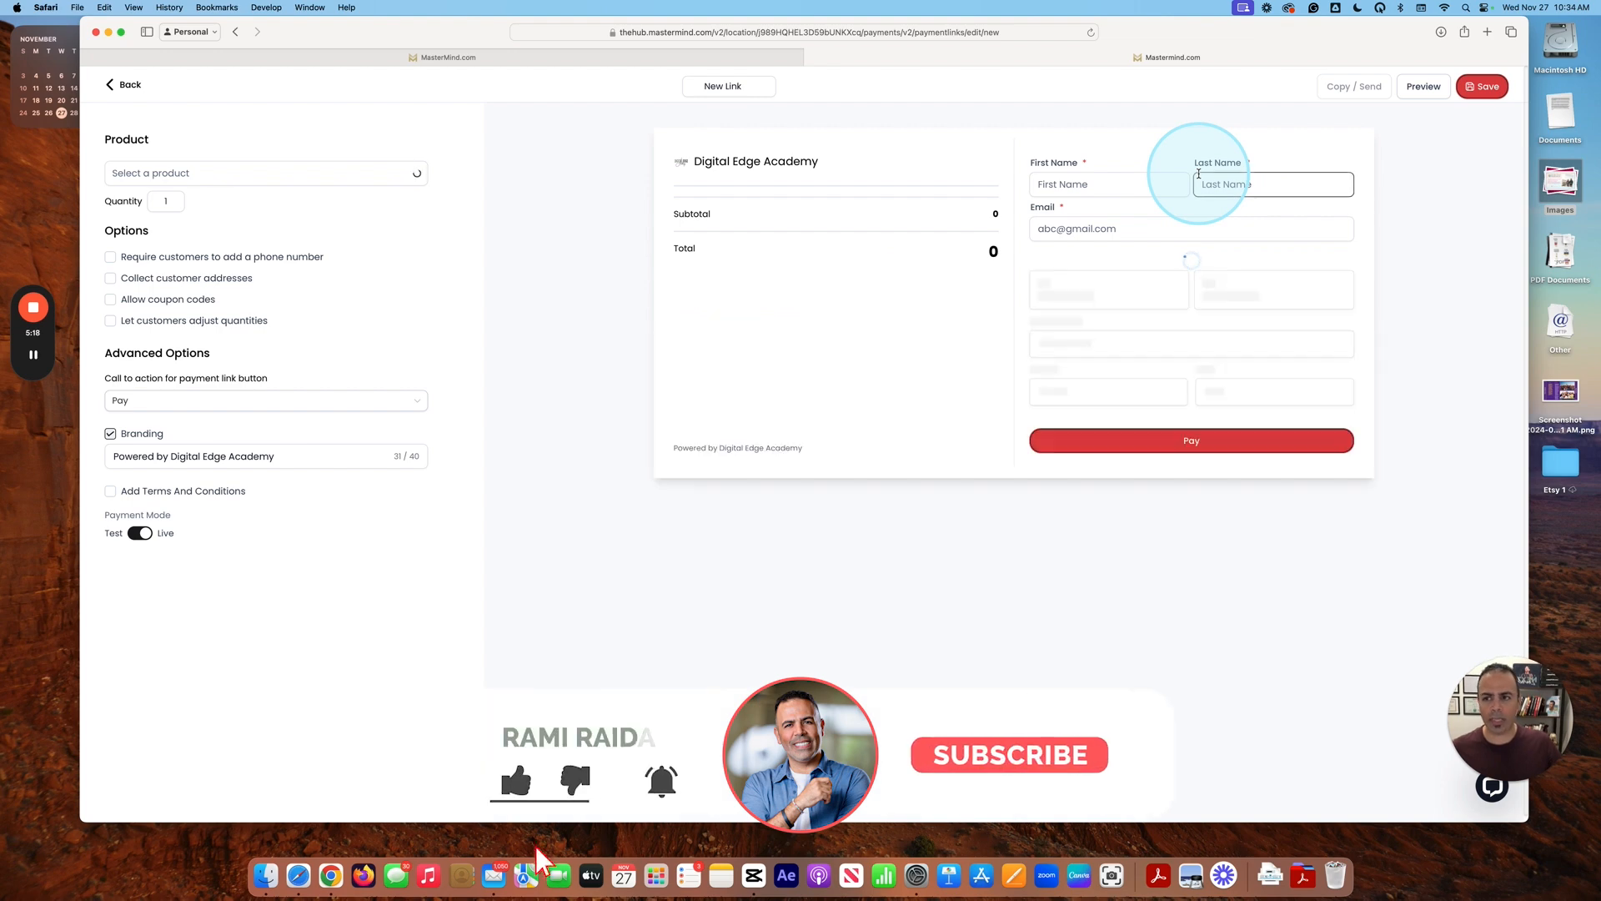
Step: Select Test Product Payment Plan @ 1250 as the payment link's product
key("ctrl+alt+m")
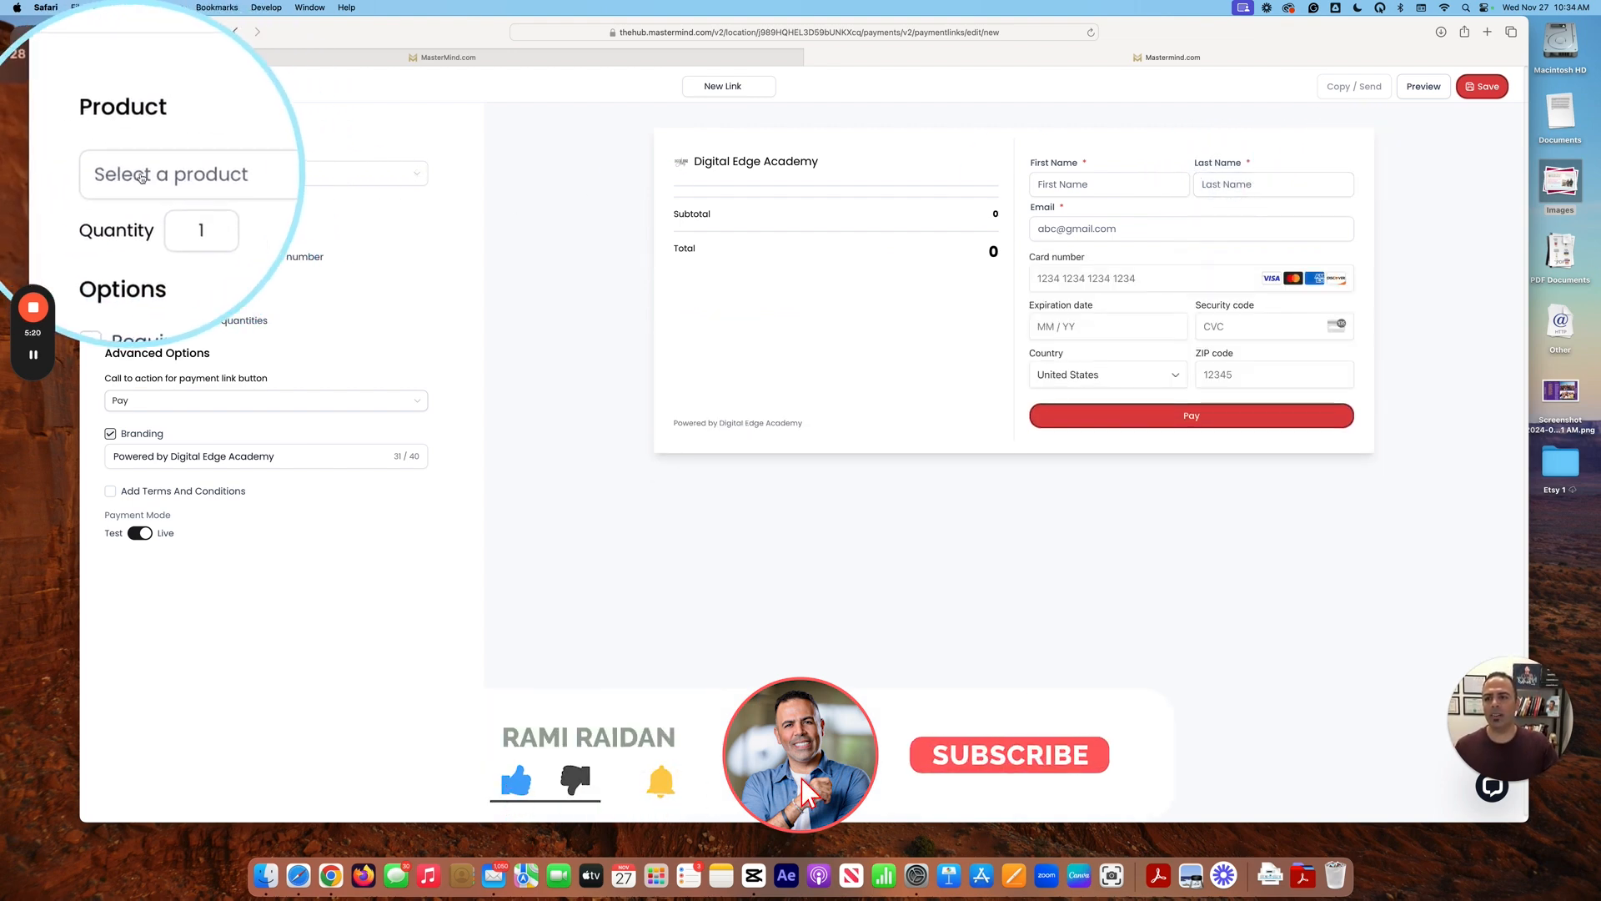
key("ctrl+alt+m")
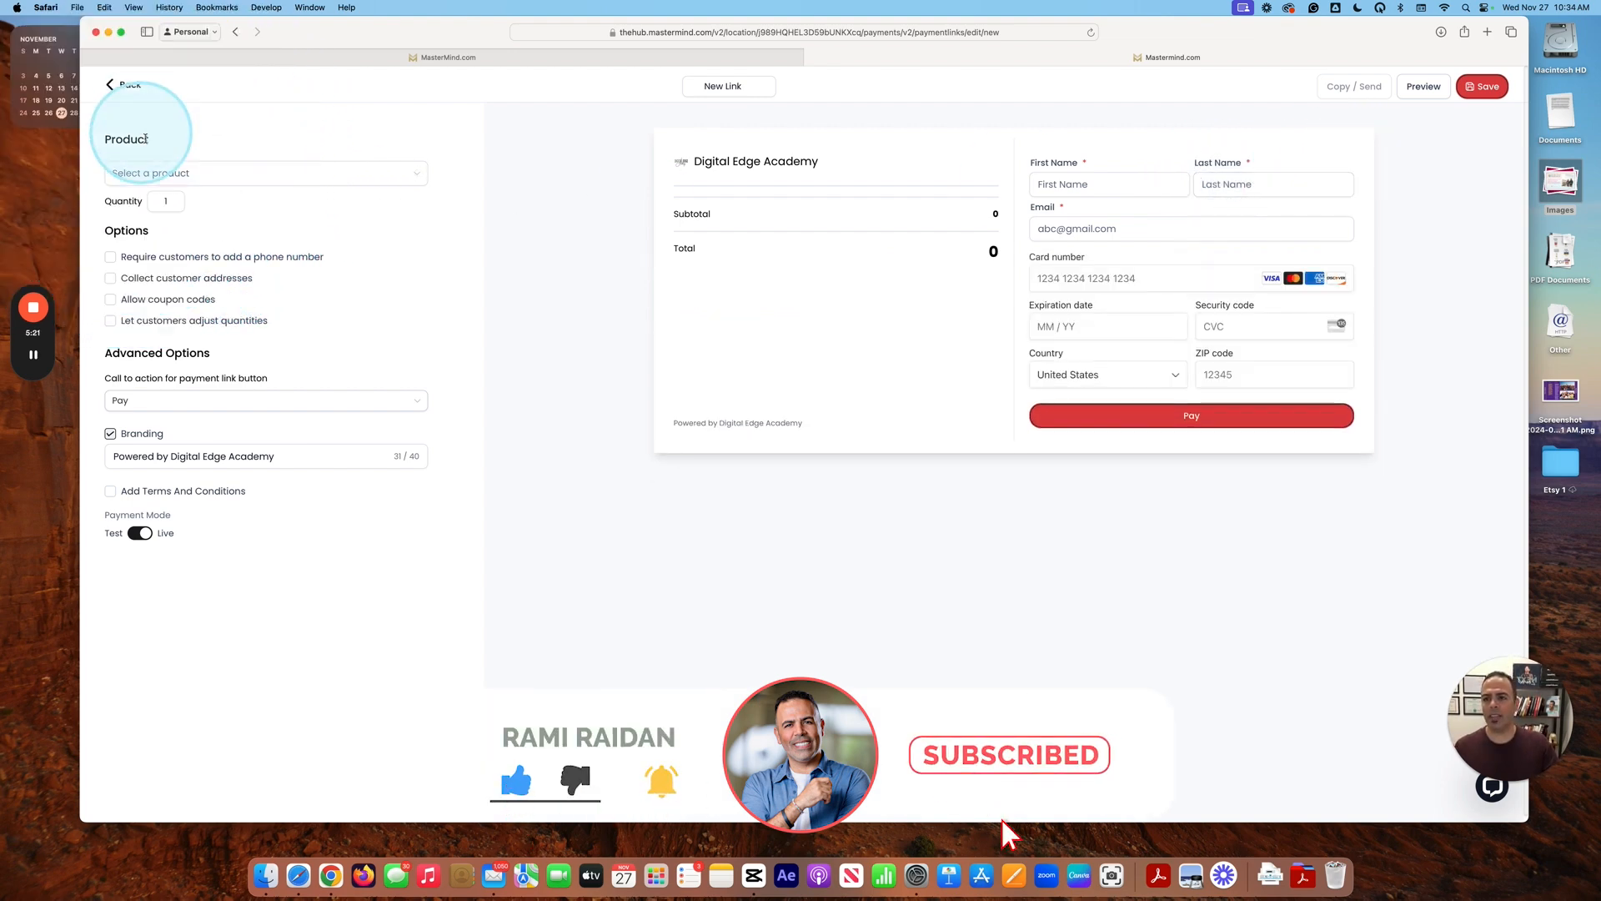
left_click(190, 174)
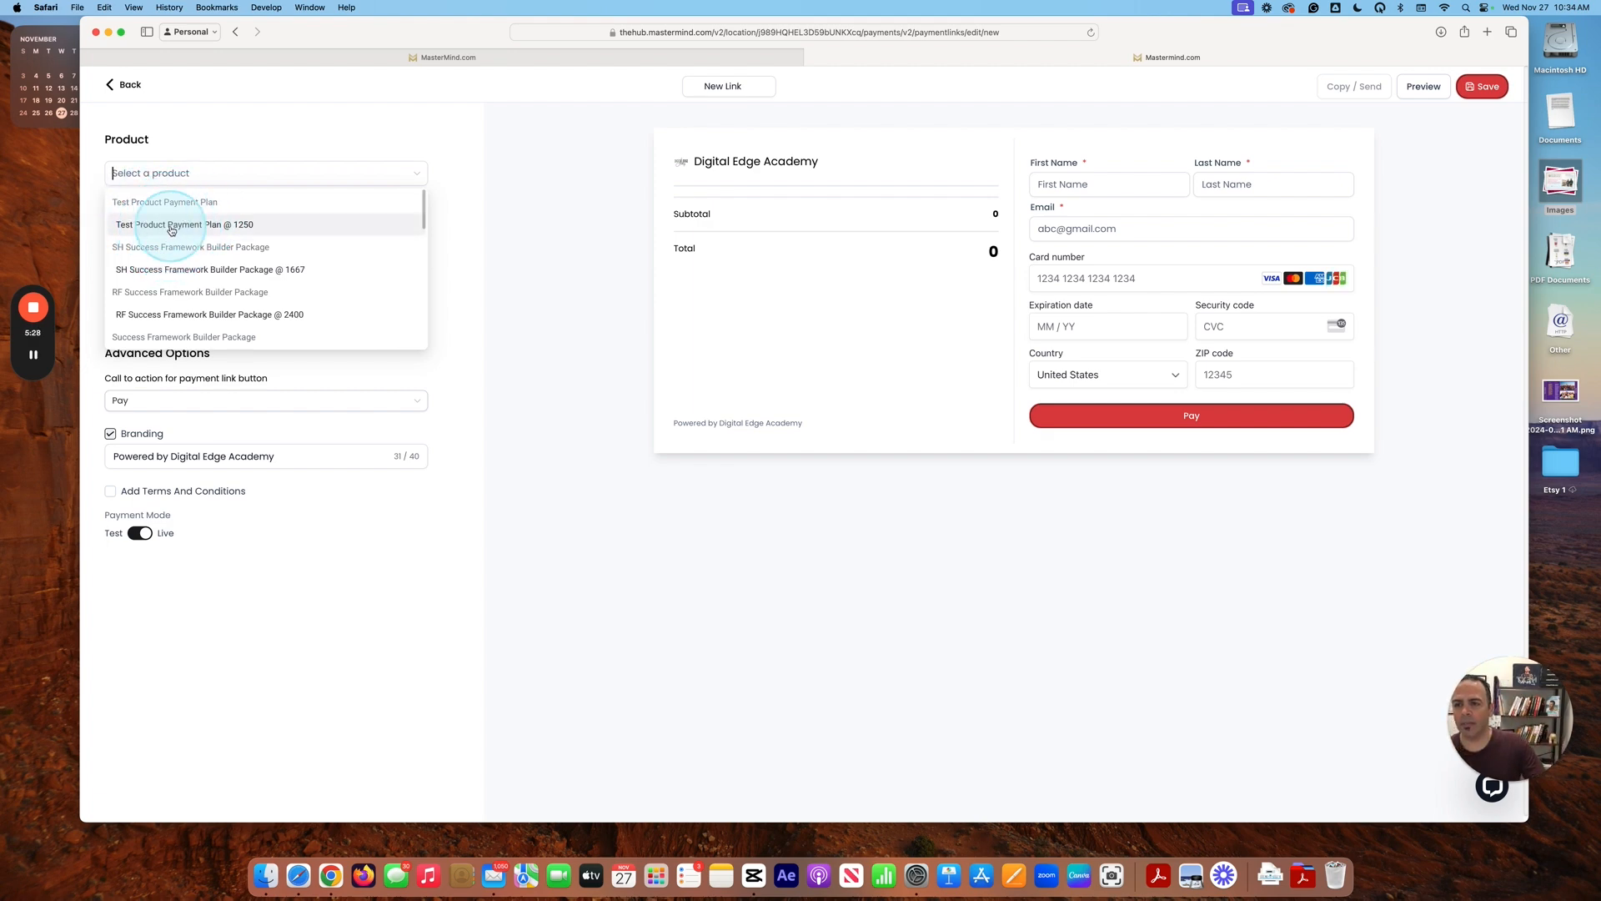
left_click(171, 227)
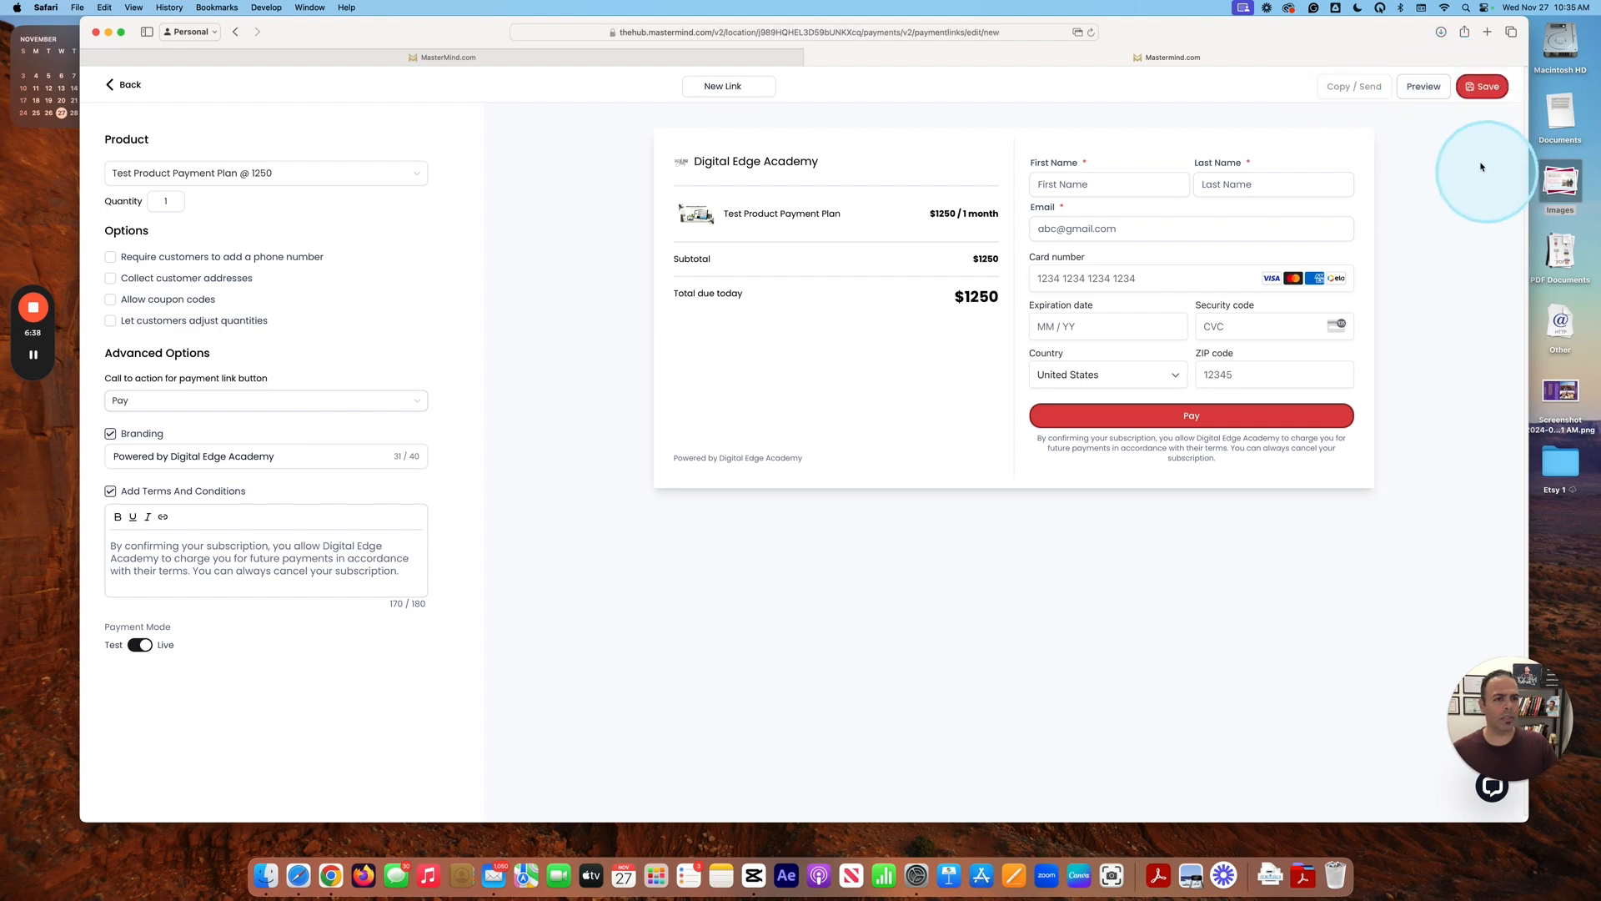
Step: Save the payment link and view its checkout page preview by allowing the blocked pop-up, closing the preview again
left_click(1486, 87)
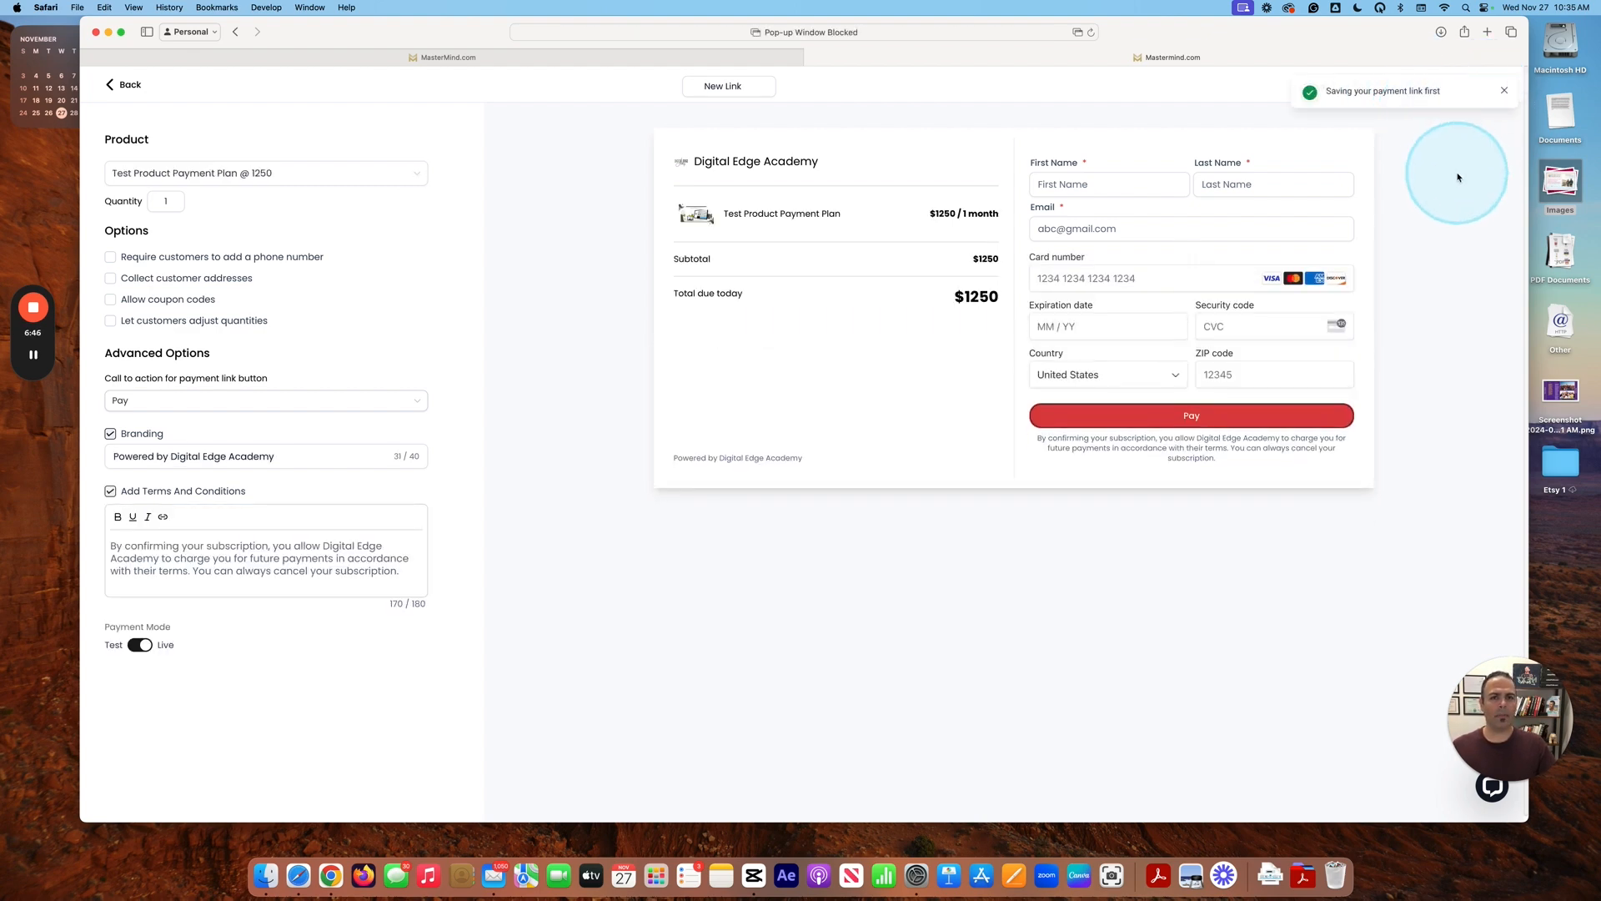
left_click(1077, 33)
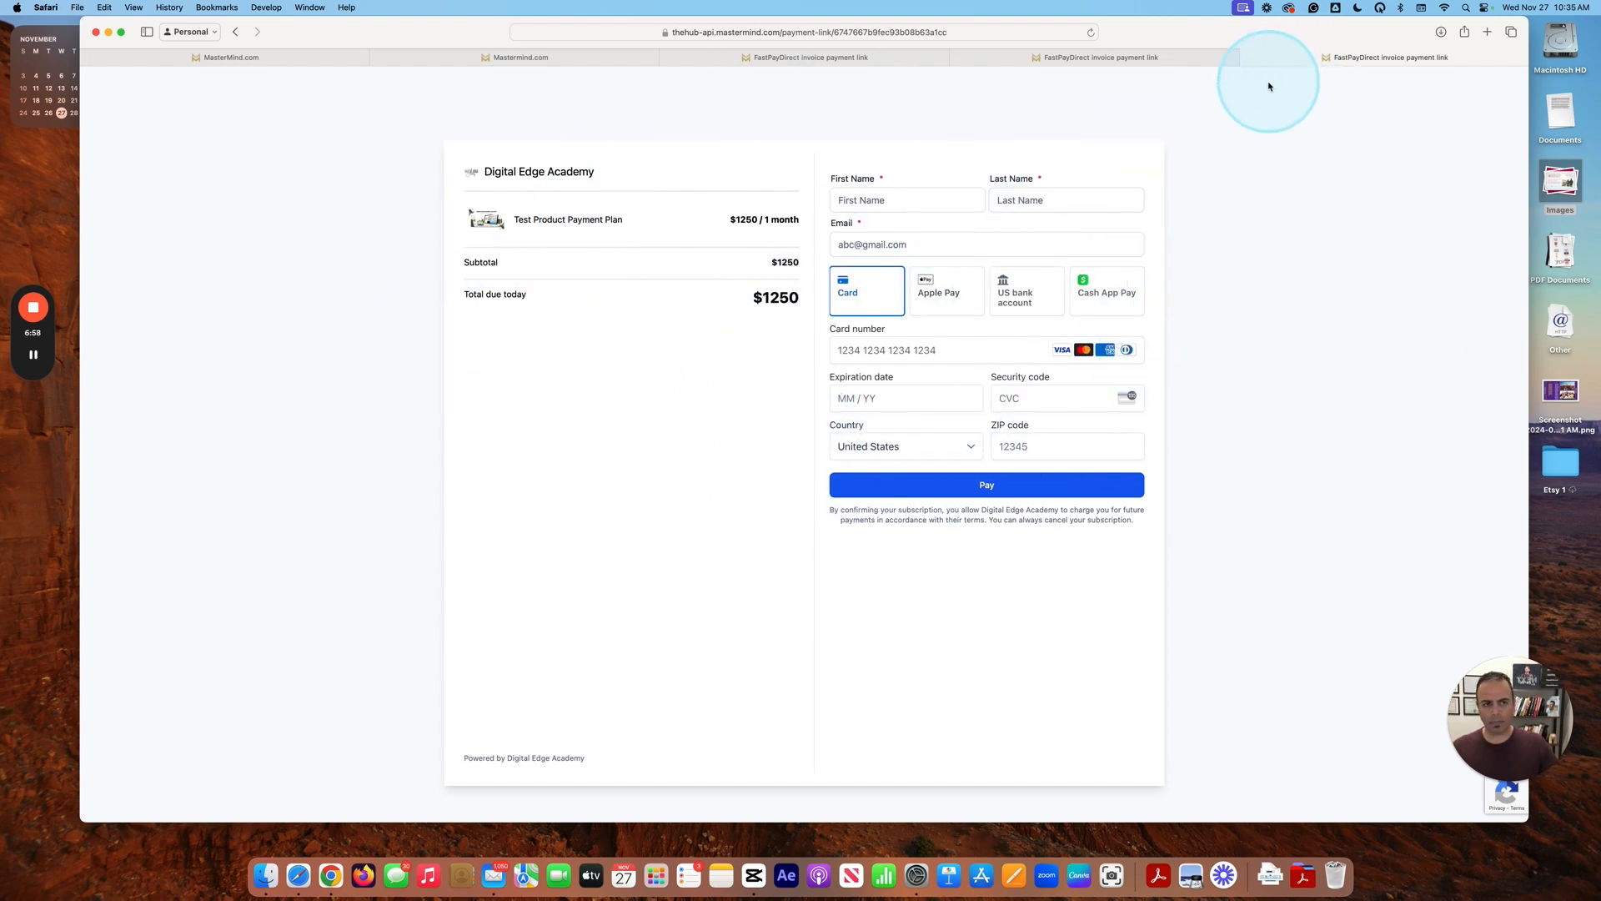
key("super+w")
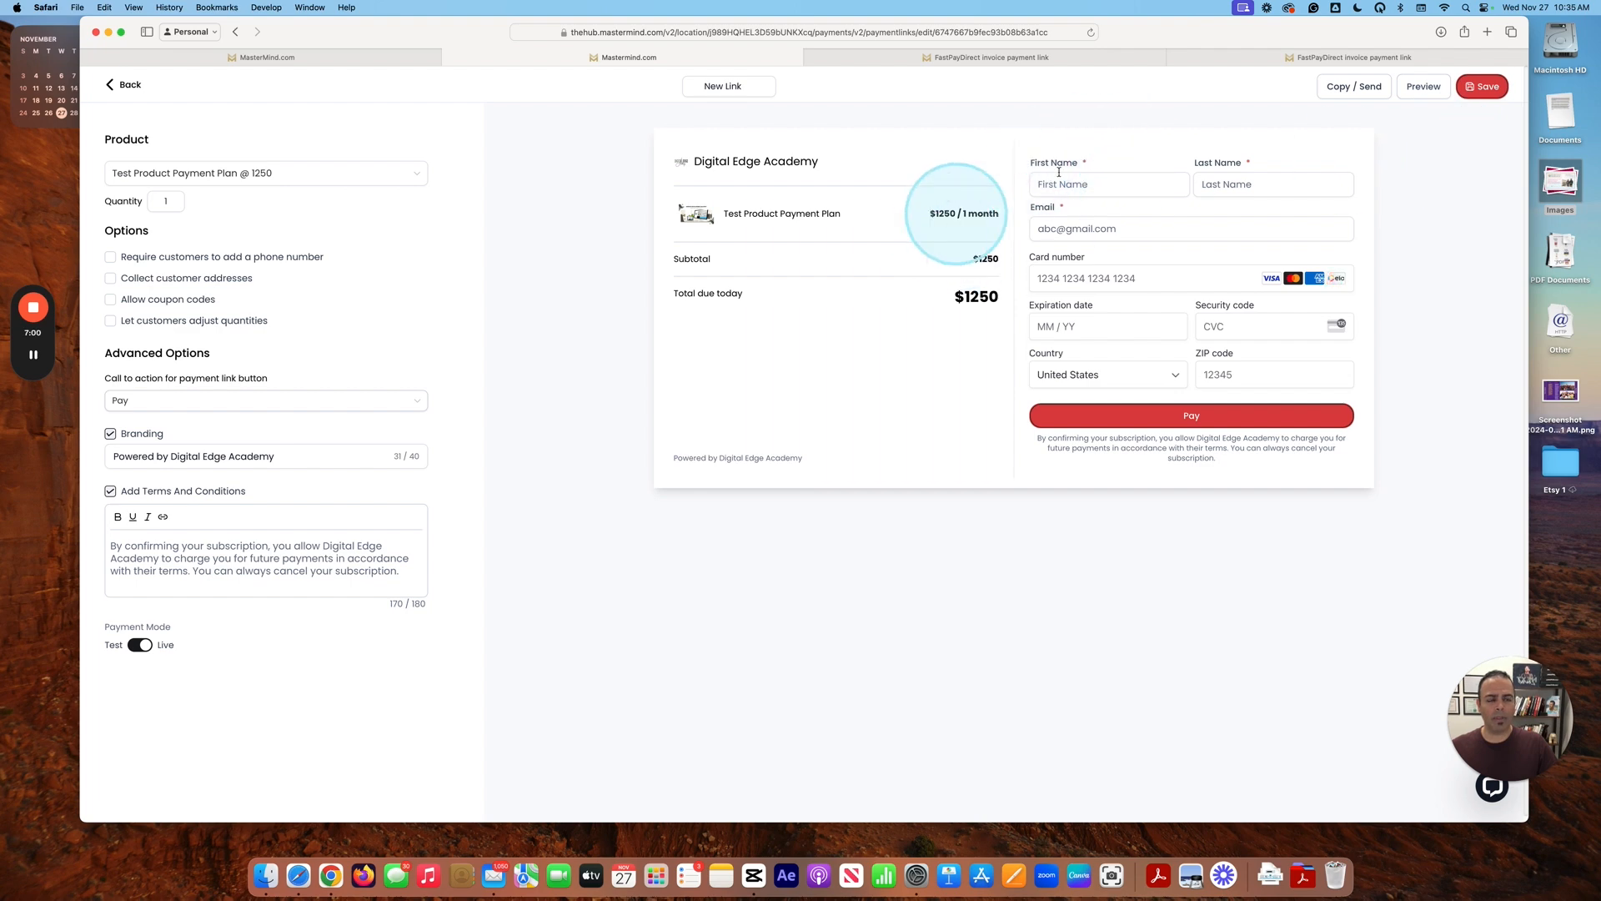
Step: Open the payment link's sharing options and review the settings and customer list for sending it to contacts
left_click(1356, 89)
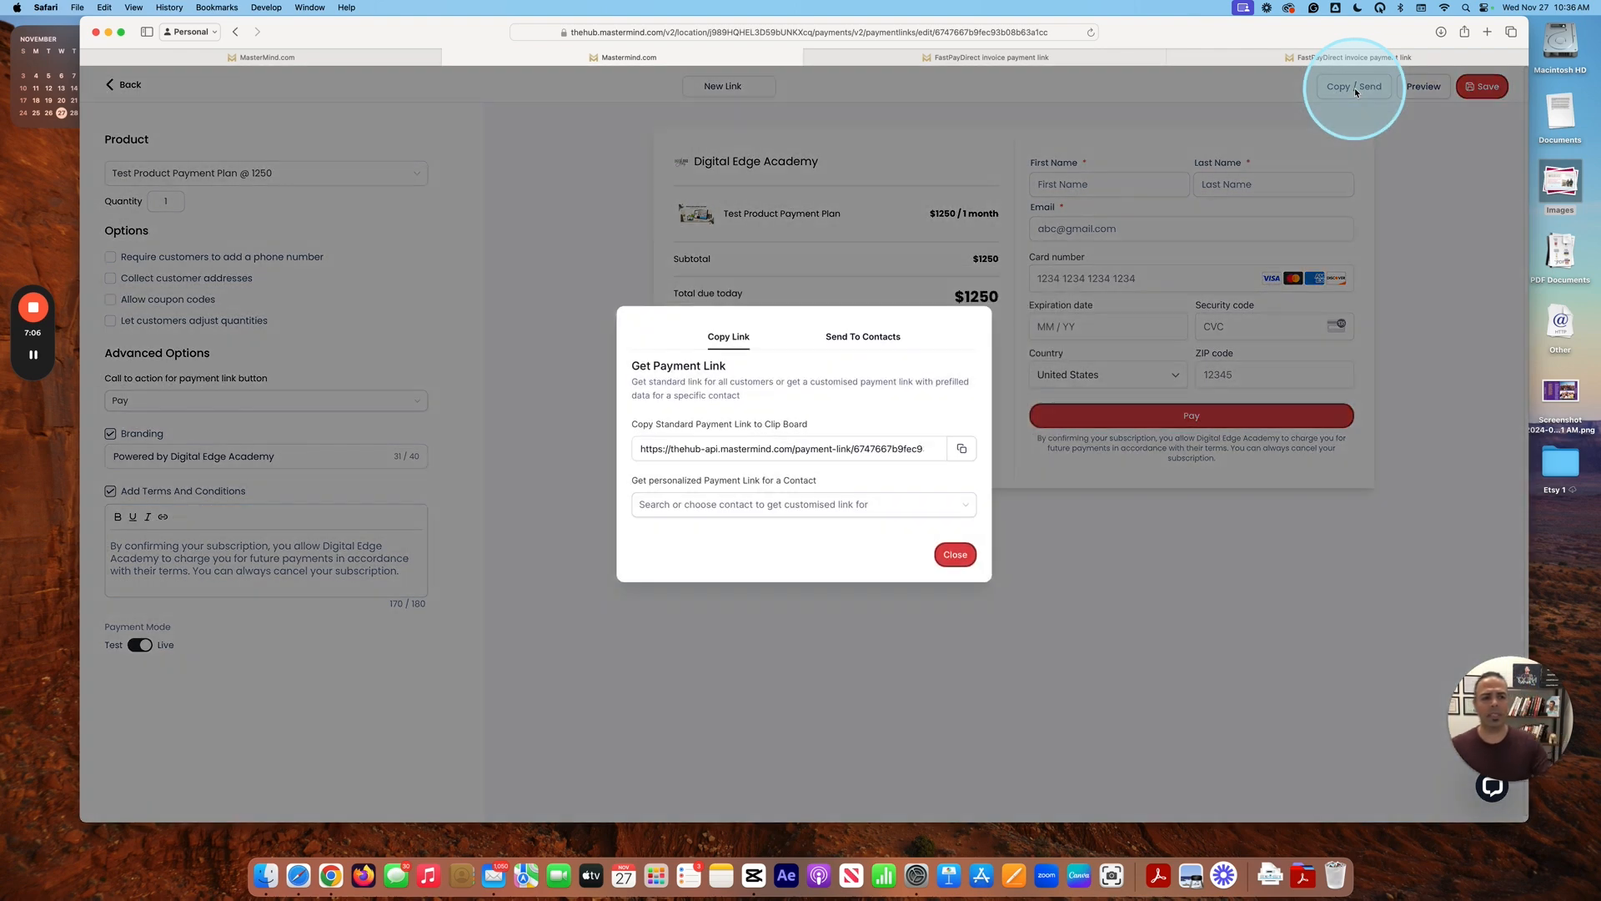
left_click(863, 336)
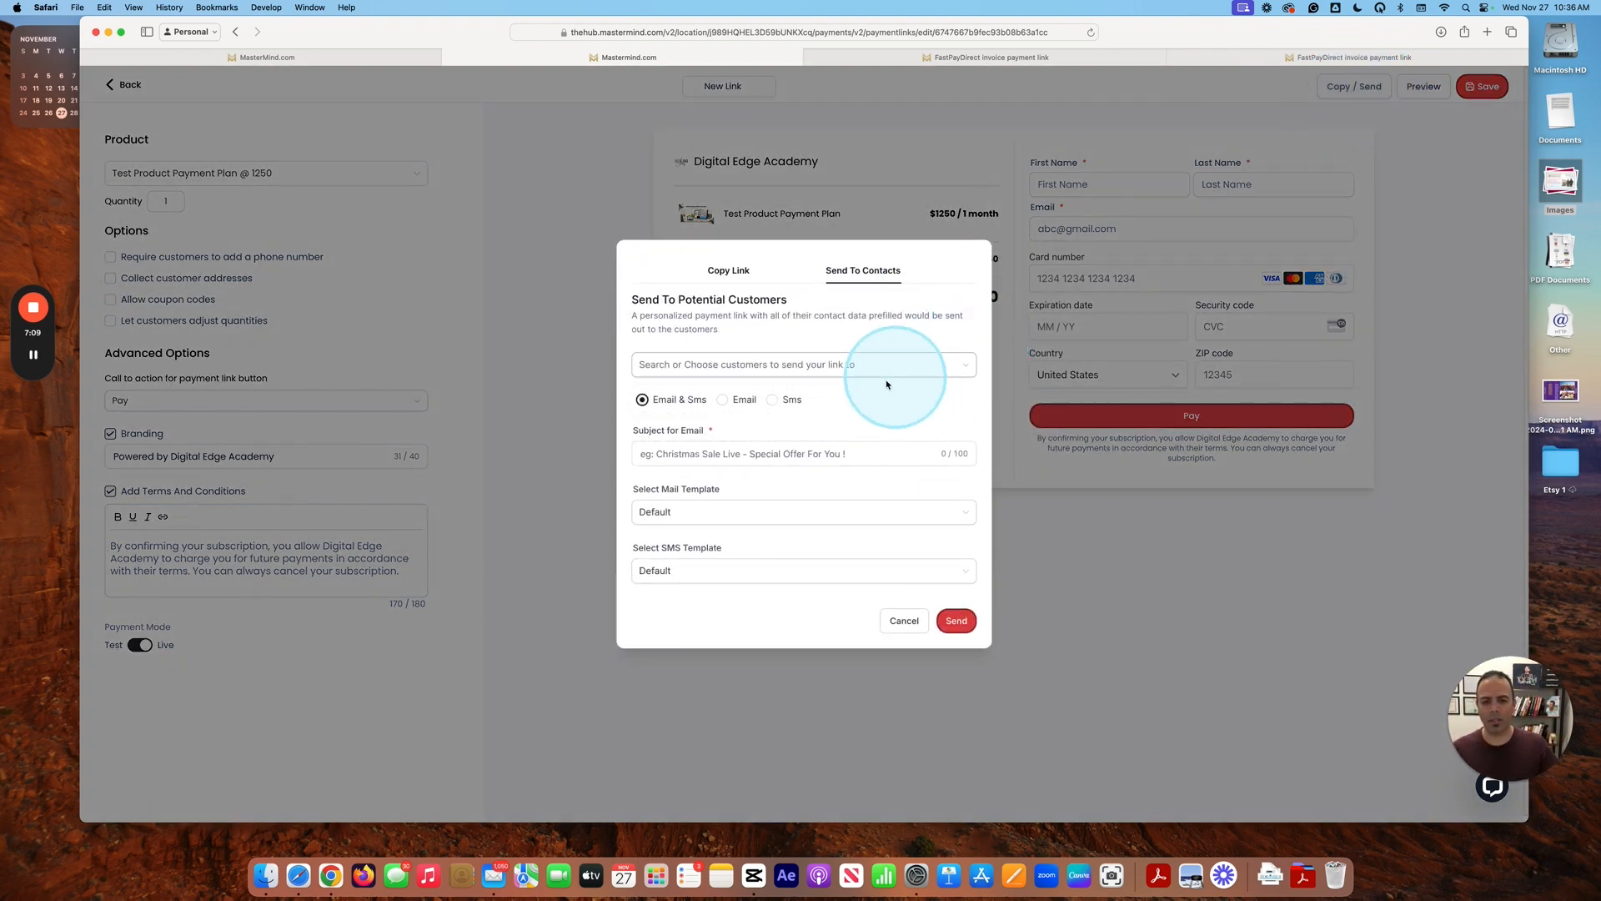
left_click(826, 368)
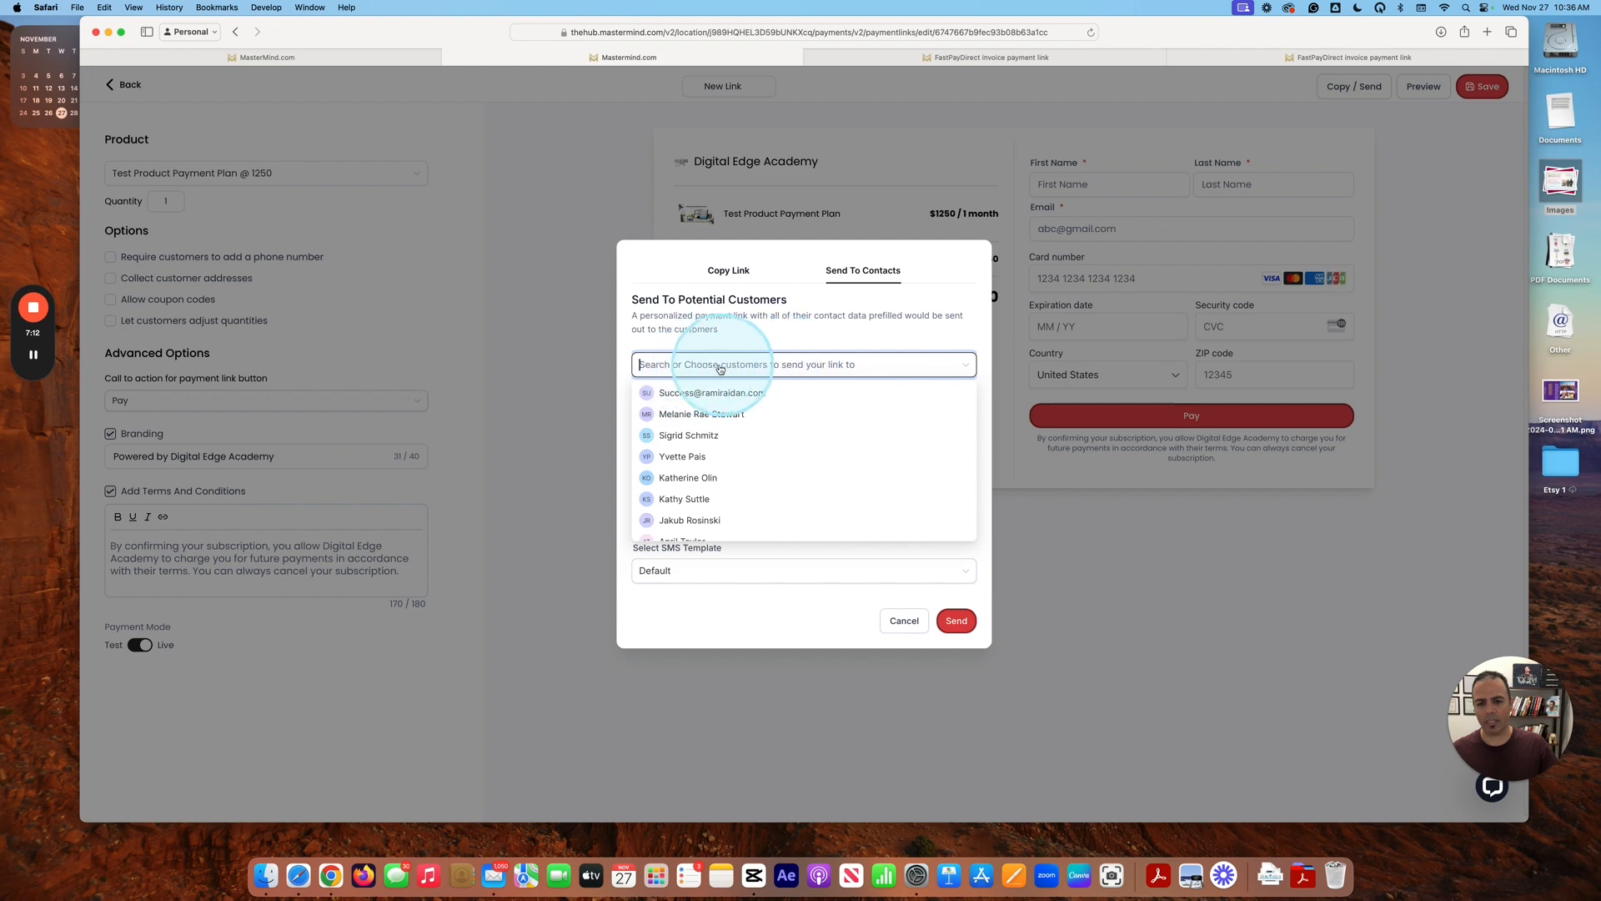
left_click(826, 337)
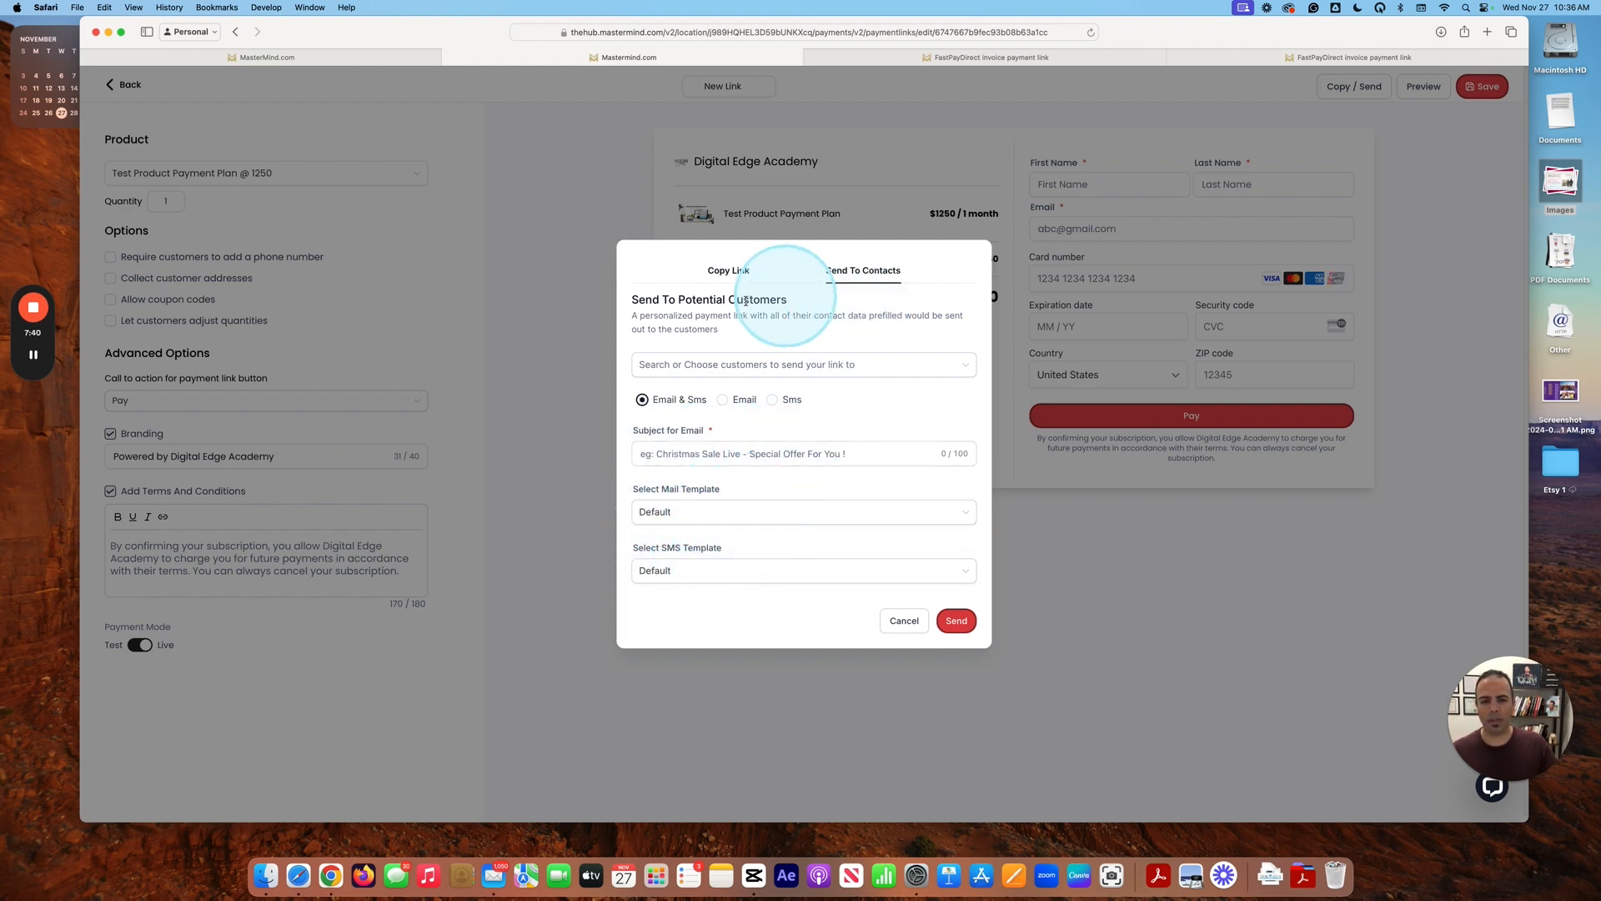
Step: Copy the standard payment link, and generate and copy a personalized payment link for the contact found by first name
left_click(730, 272)
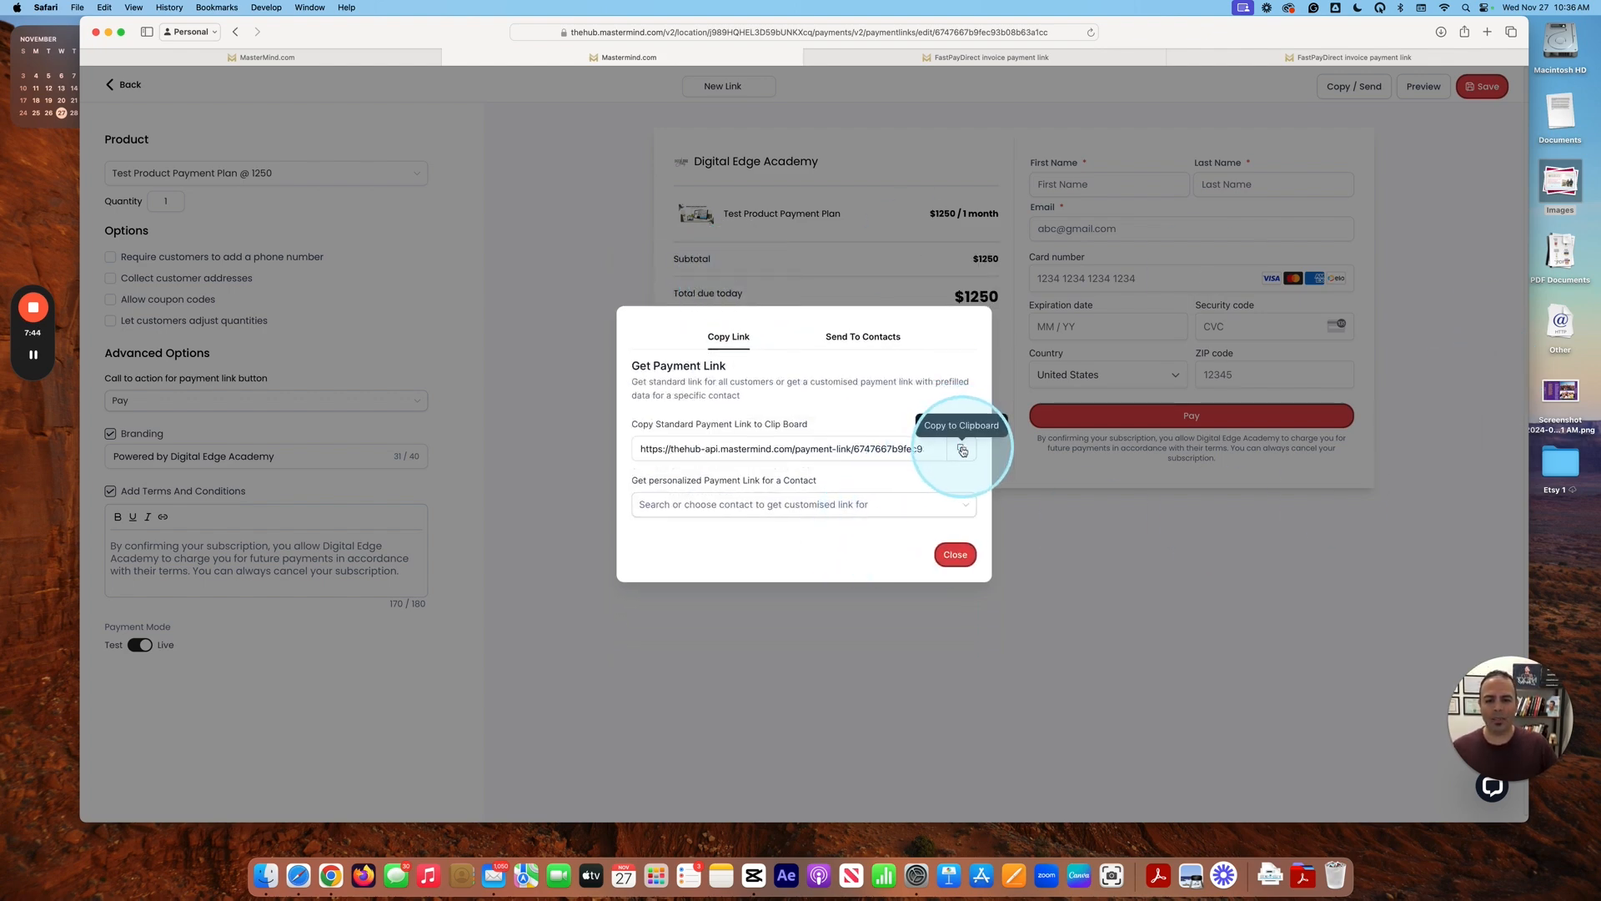
left_click(960, 450)
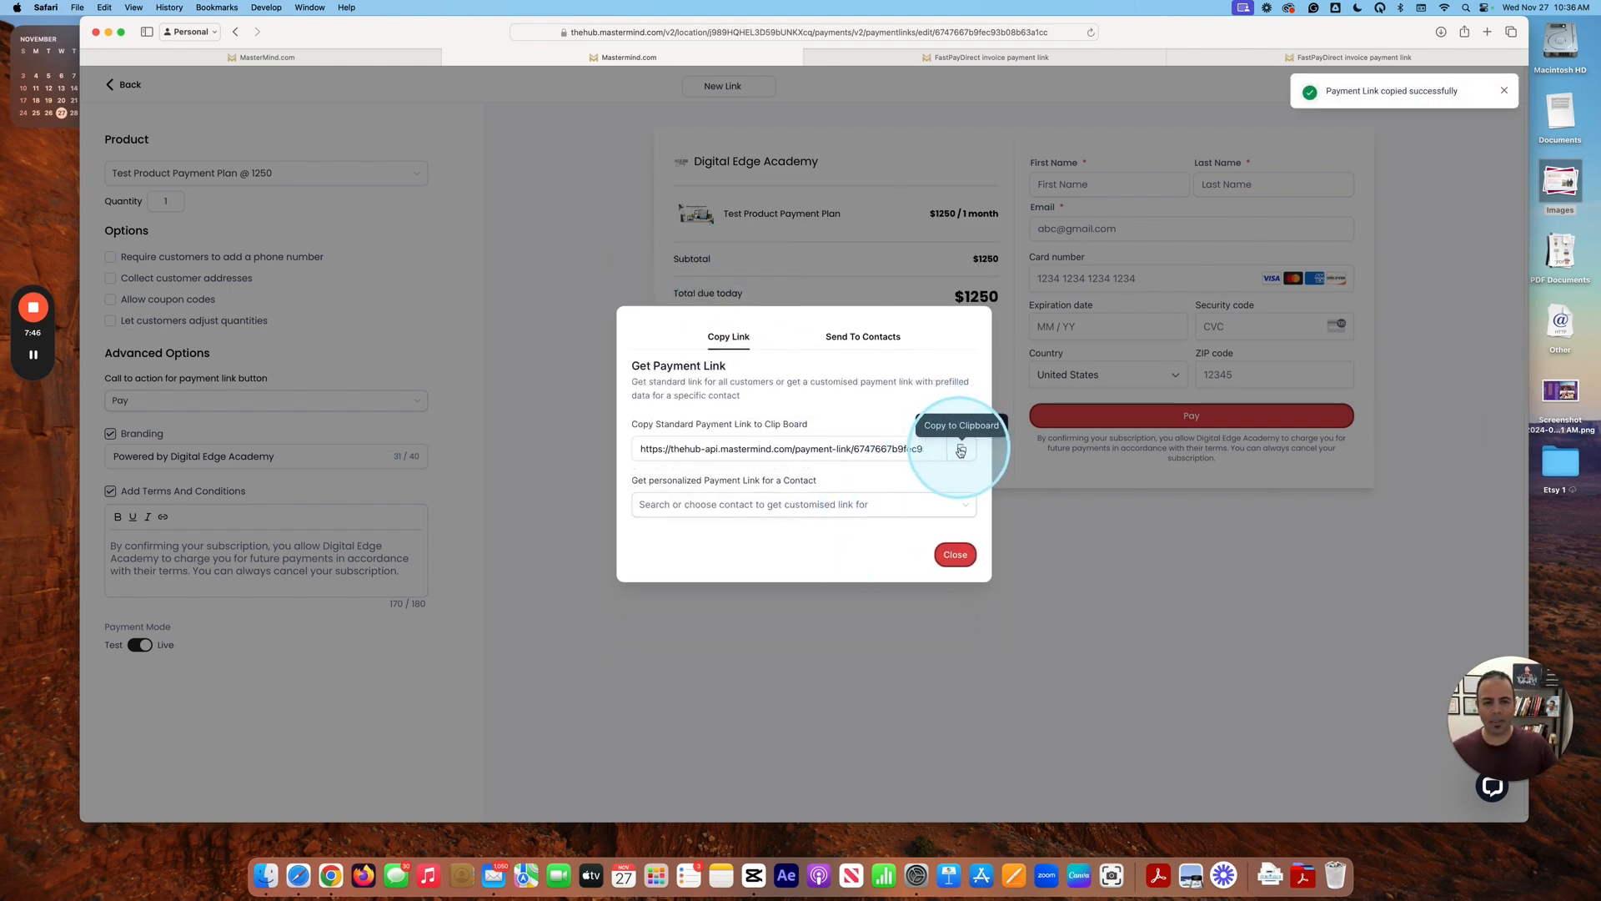
left_click(765, 511)
type("ra")
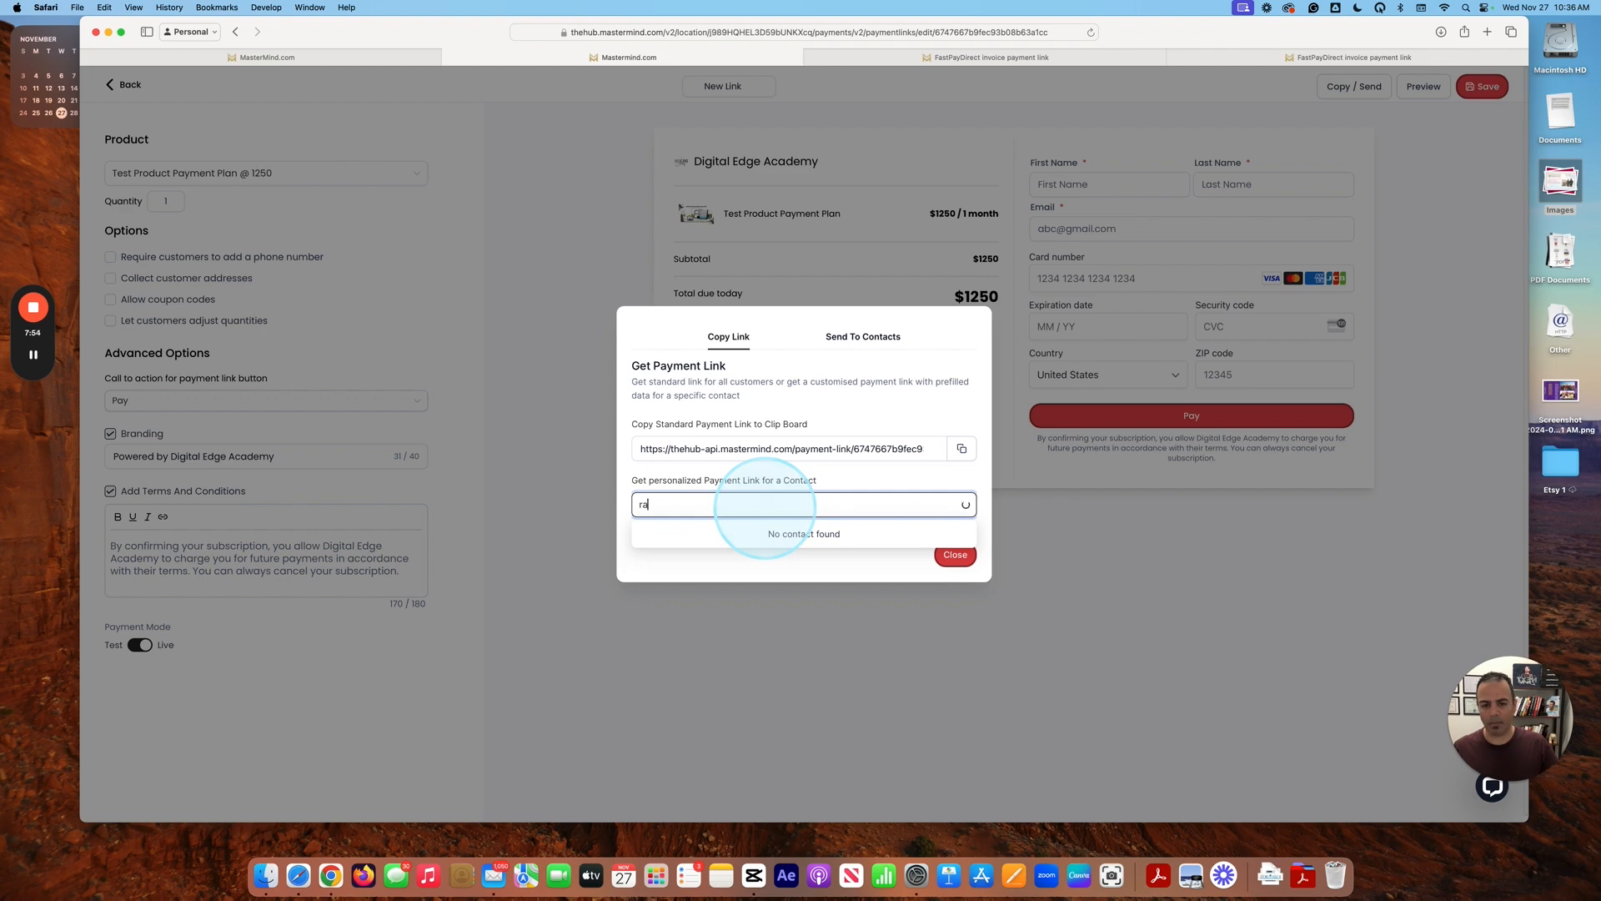
type("m")
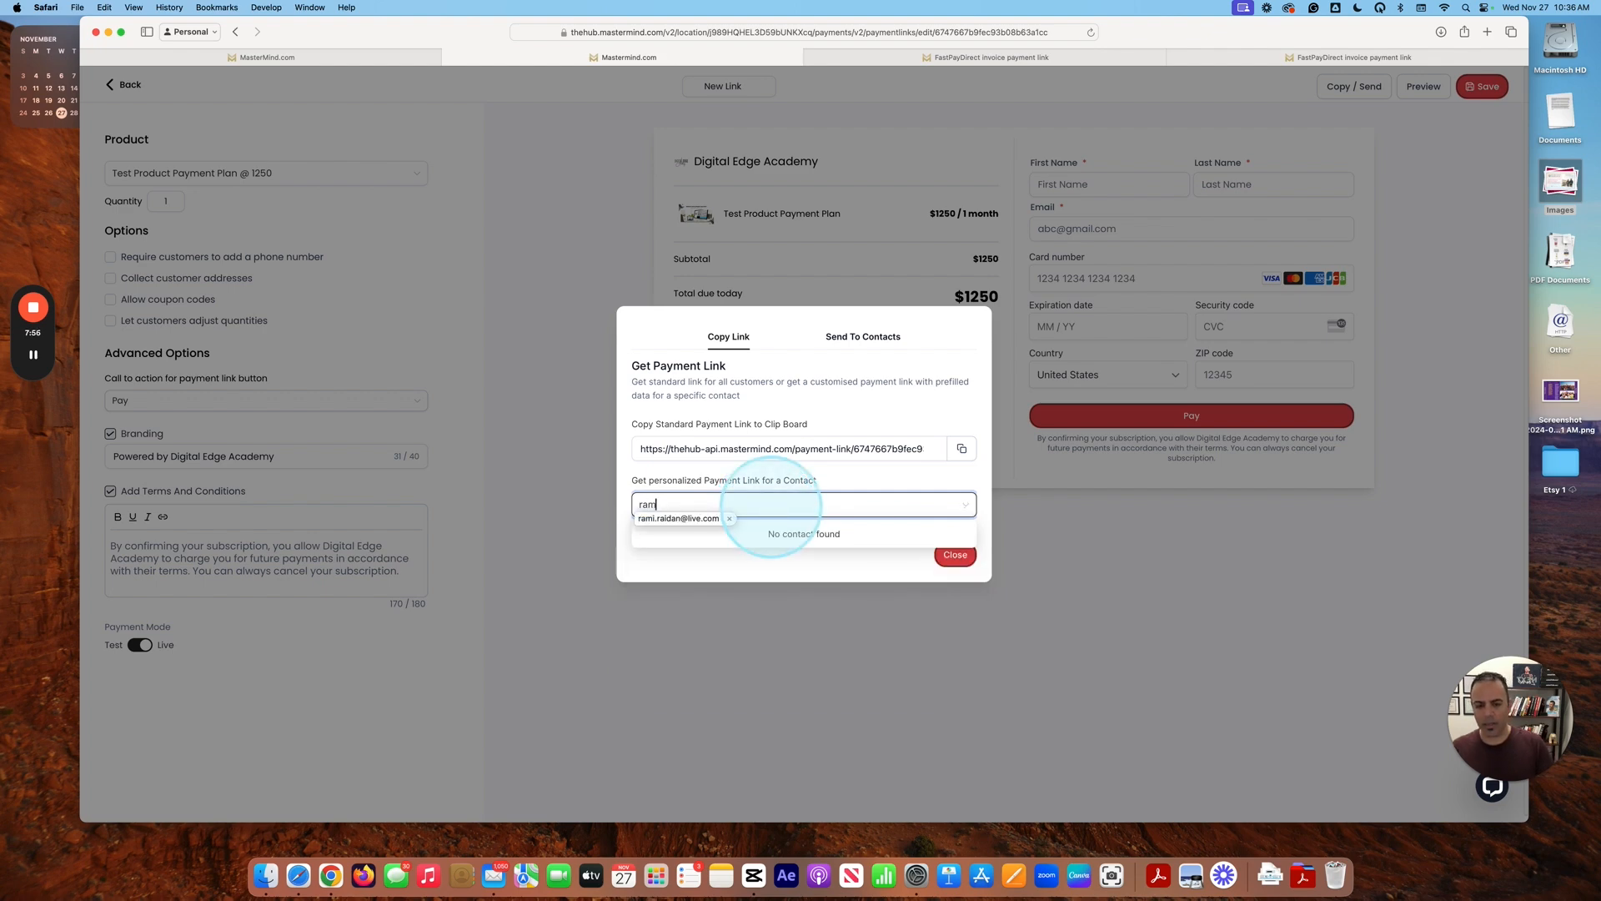
left_click(693, 556)
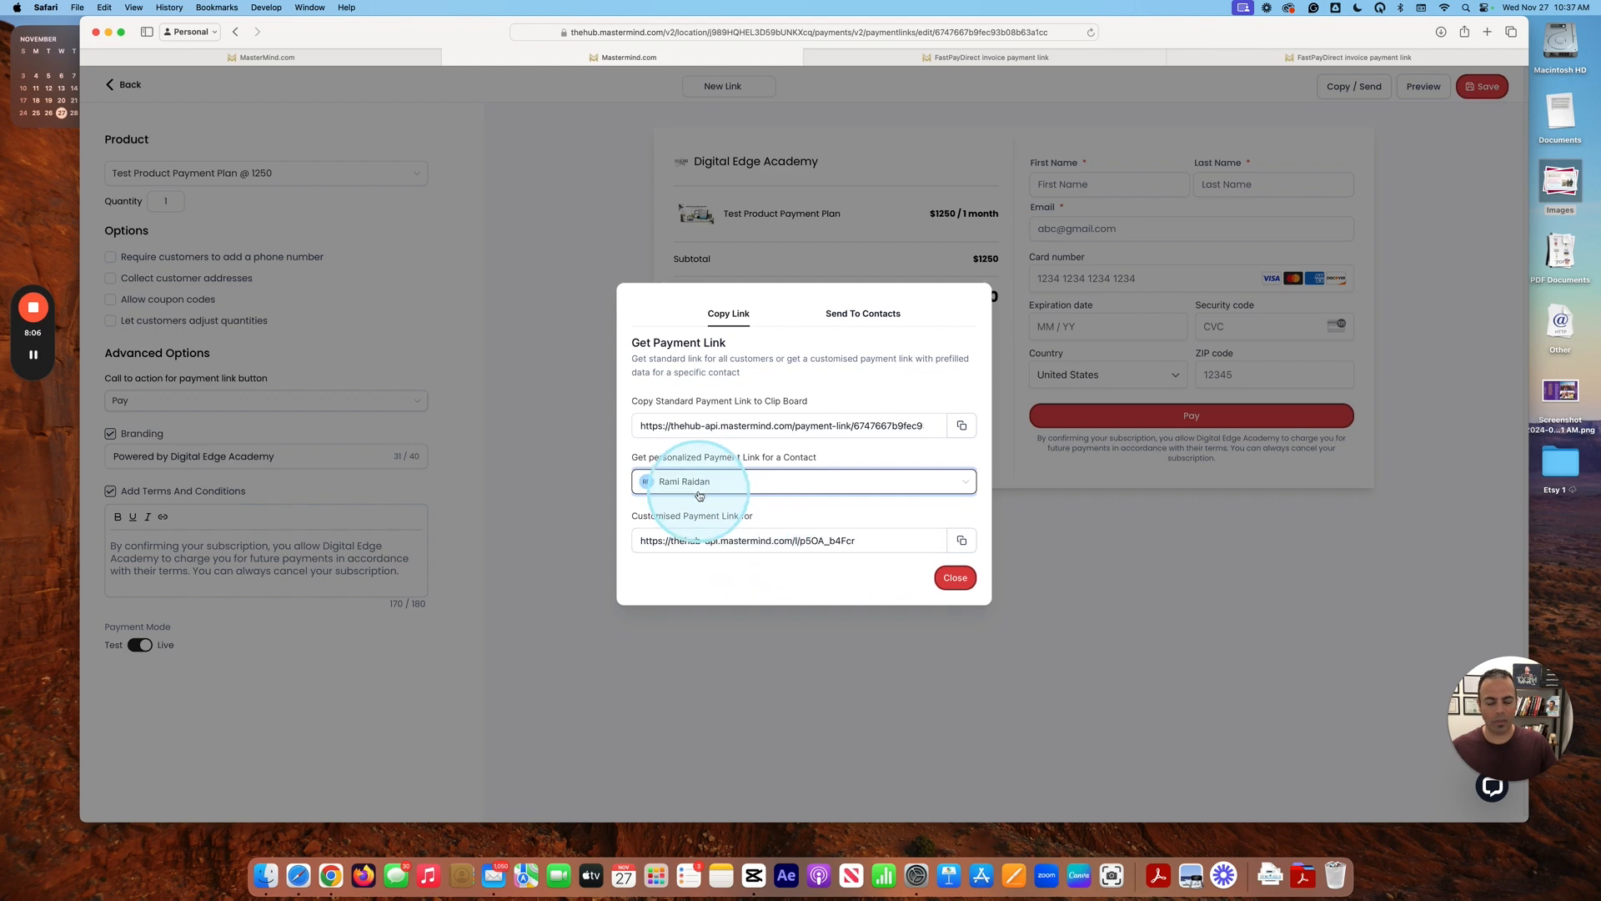
left_click(962, 543)
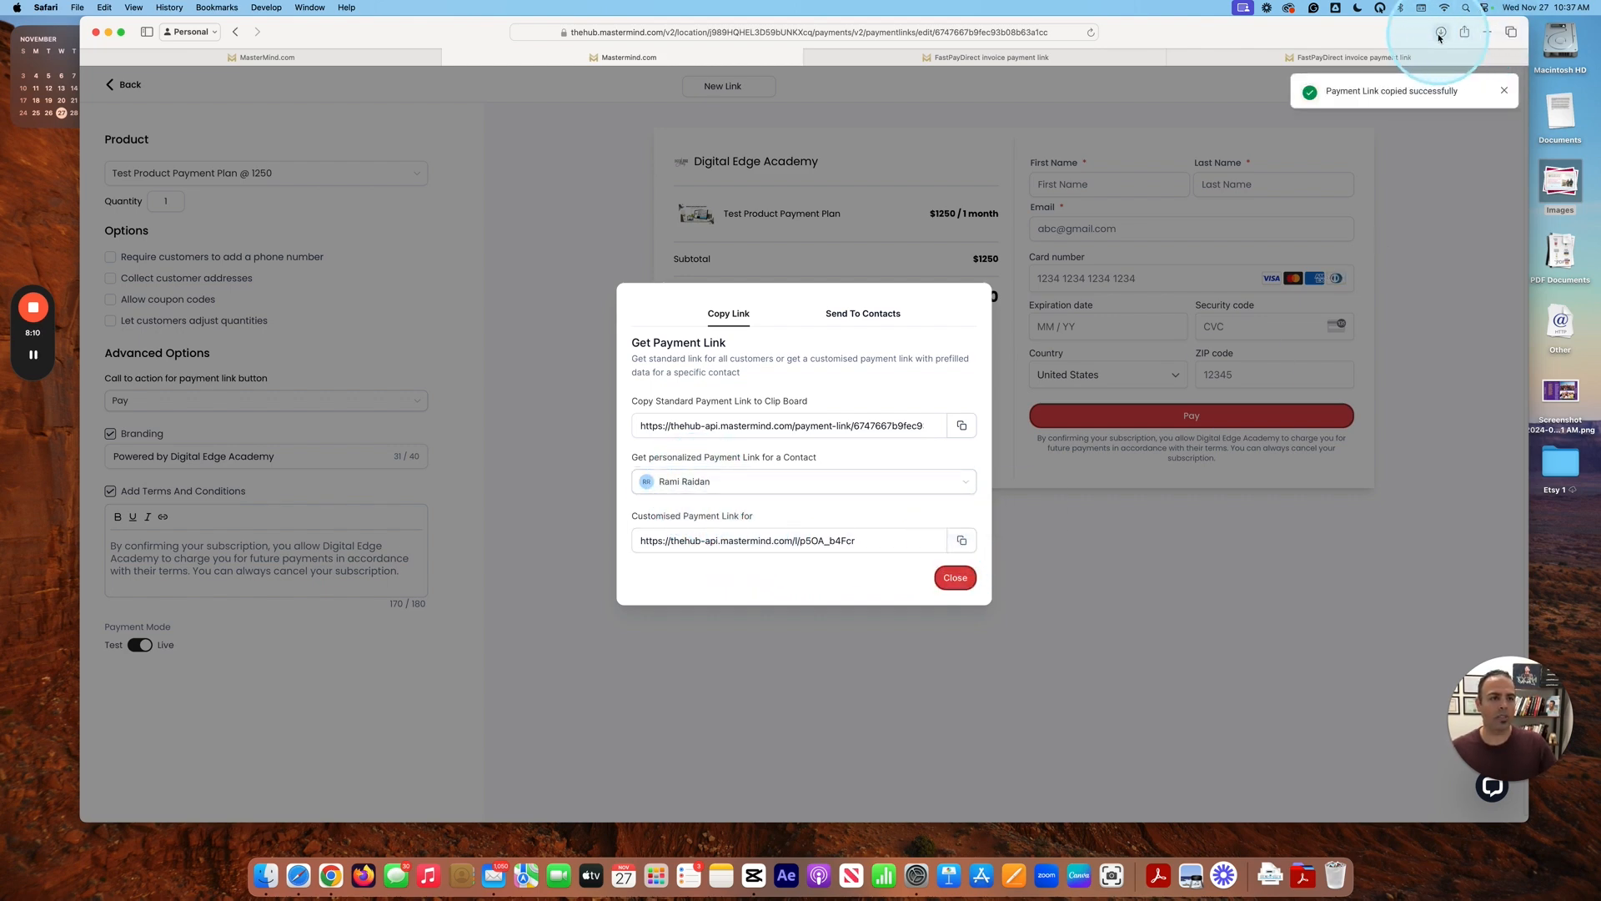
Step: Open the copied personalized payment link in a new browser tab to check the contact's prefilled checkout page
left_click(1492, 35)
key("super+v")
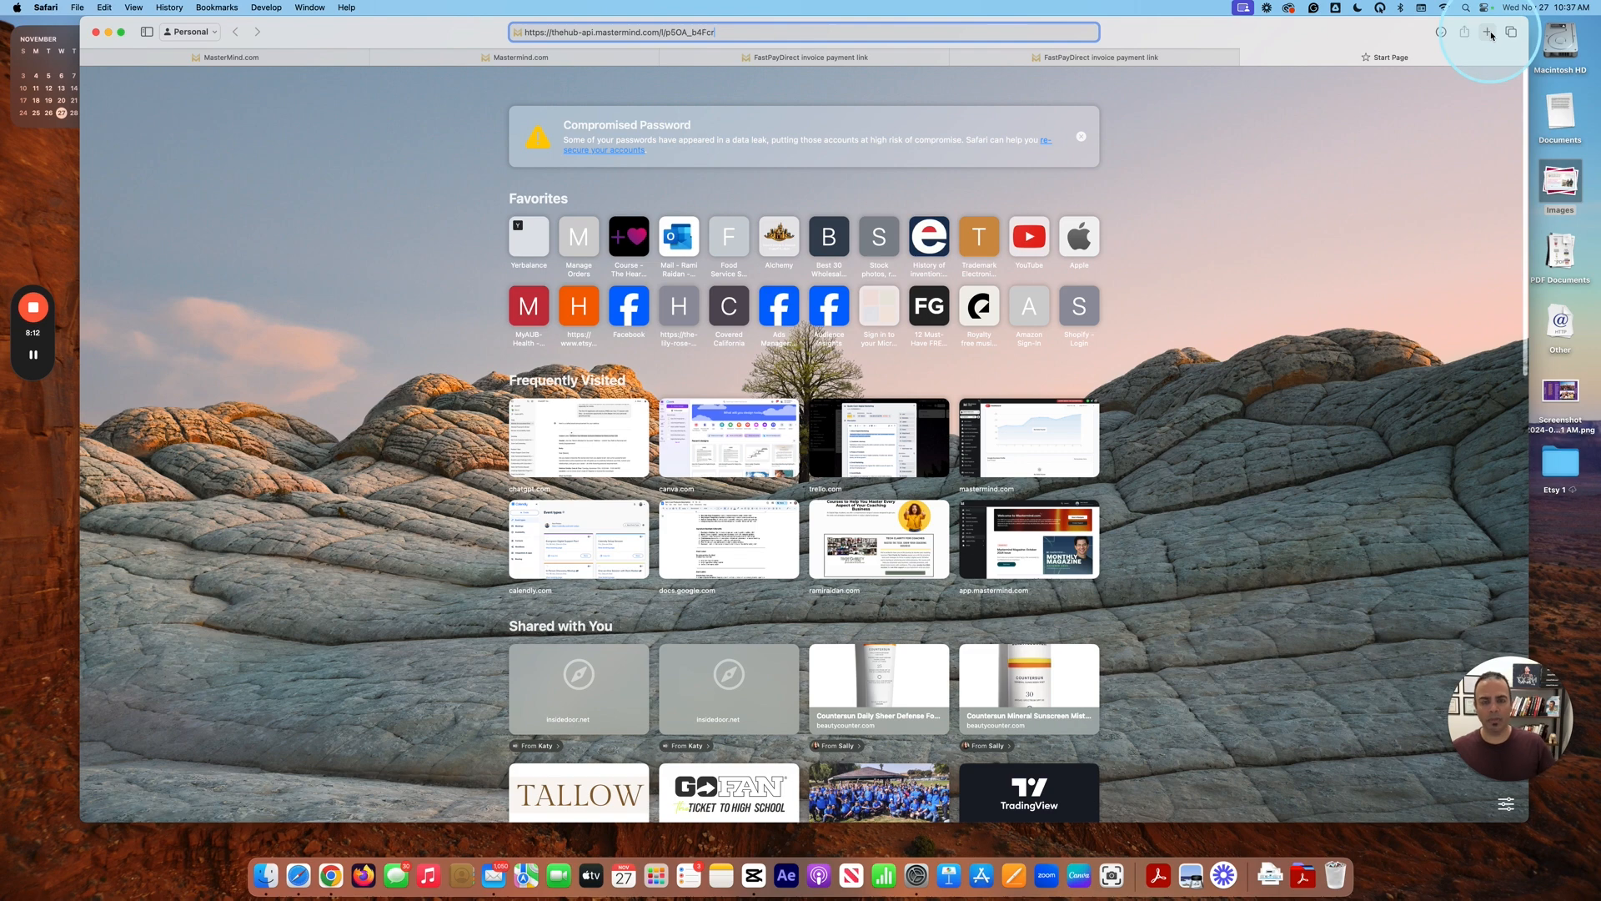
key("Return")
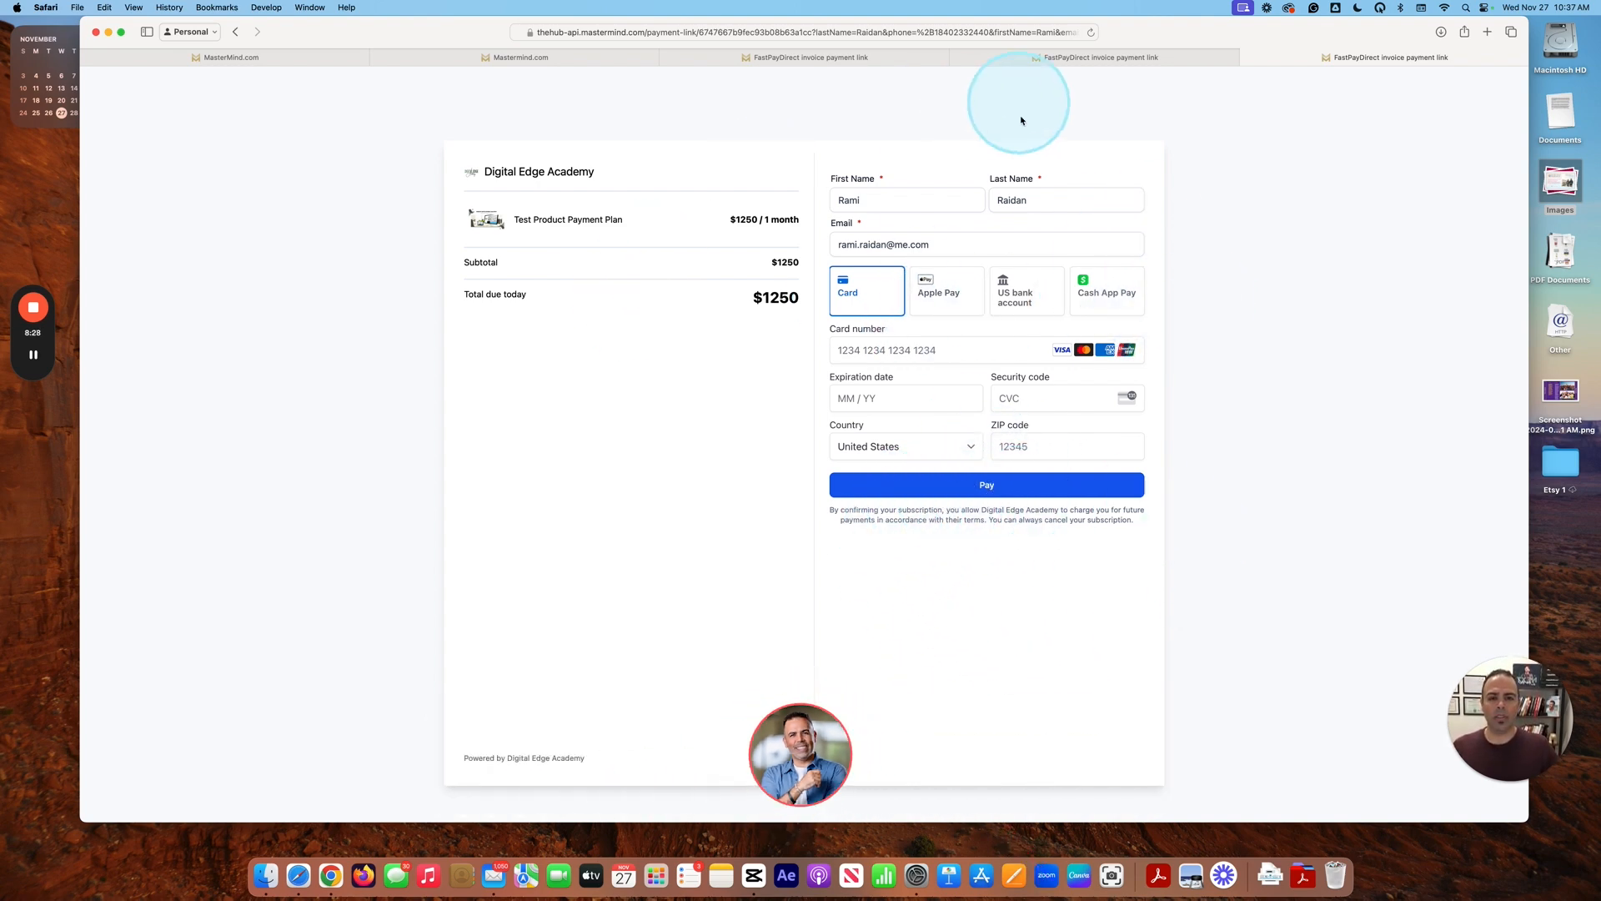
Step: Compare with the non-personalized checkout page in its tab, and return to the standard and customised link copy options
left_click(1106, 61)
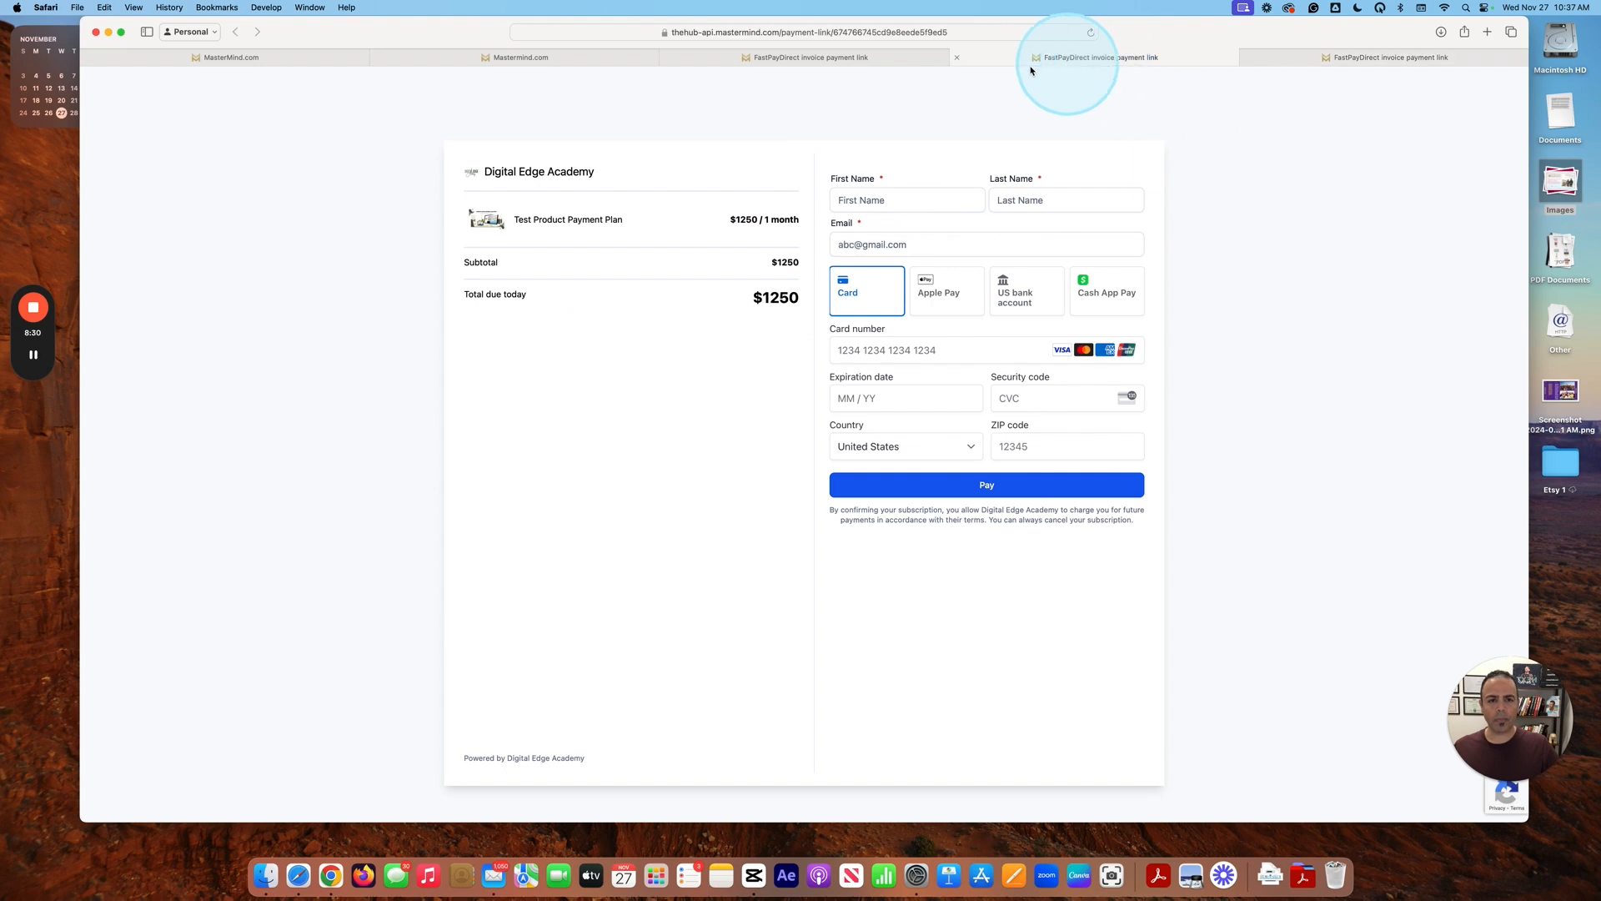
left_click(608, 57)
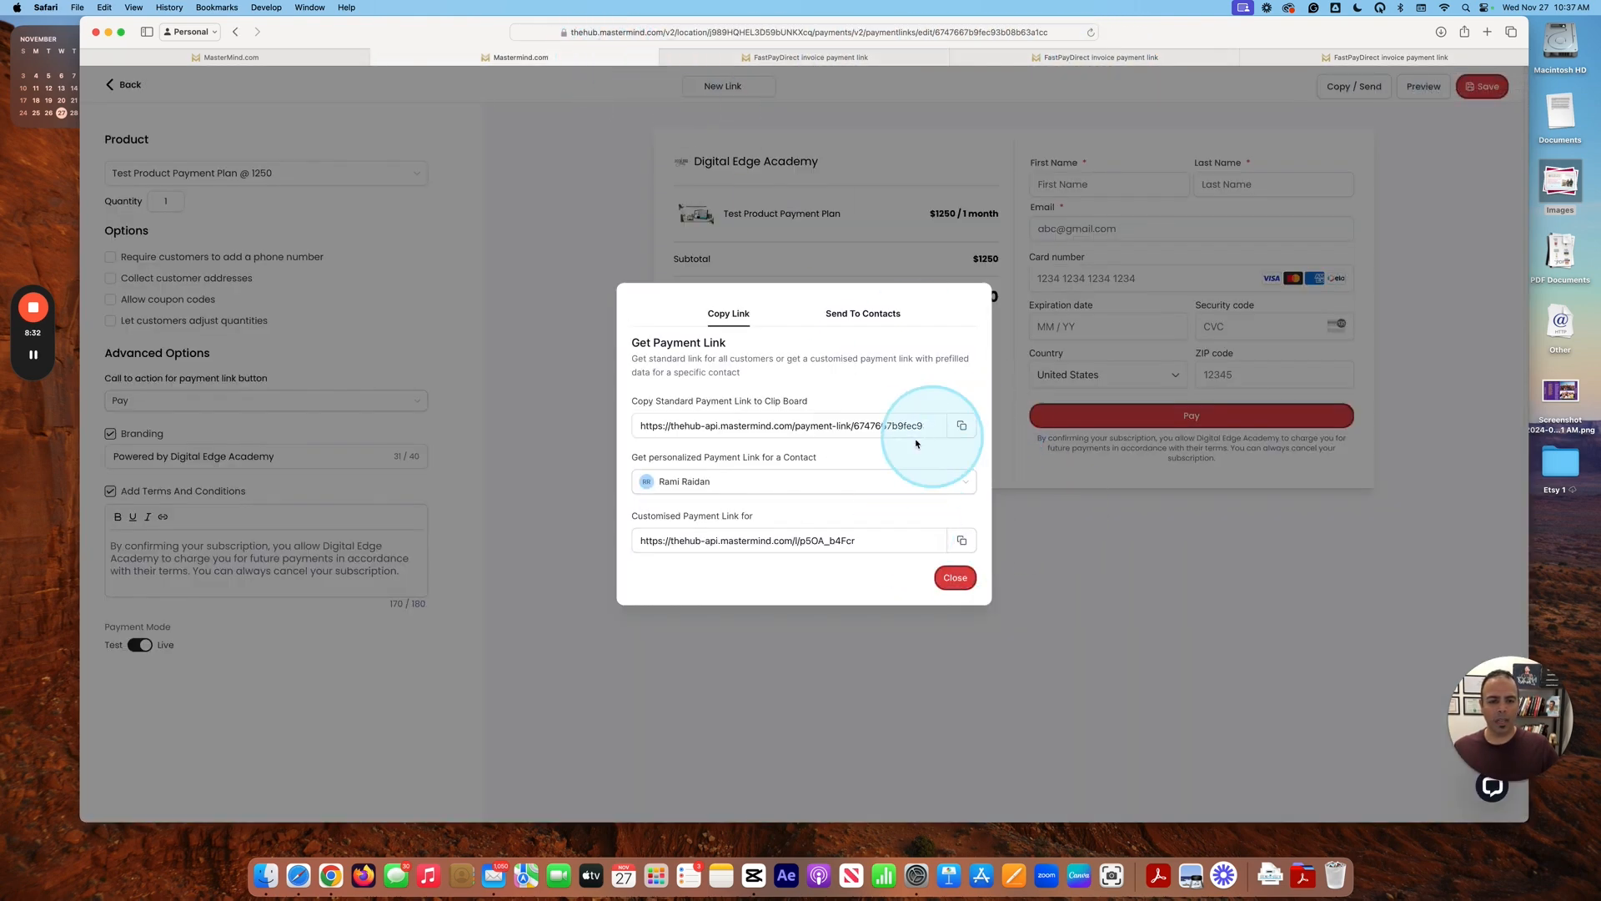
left_click(961, 540)
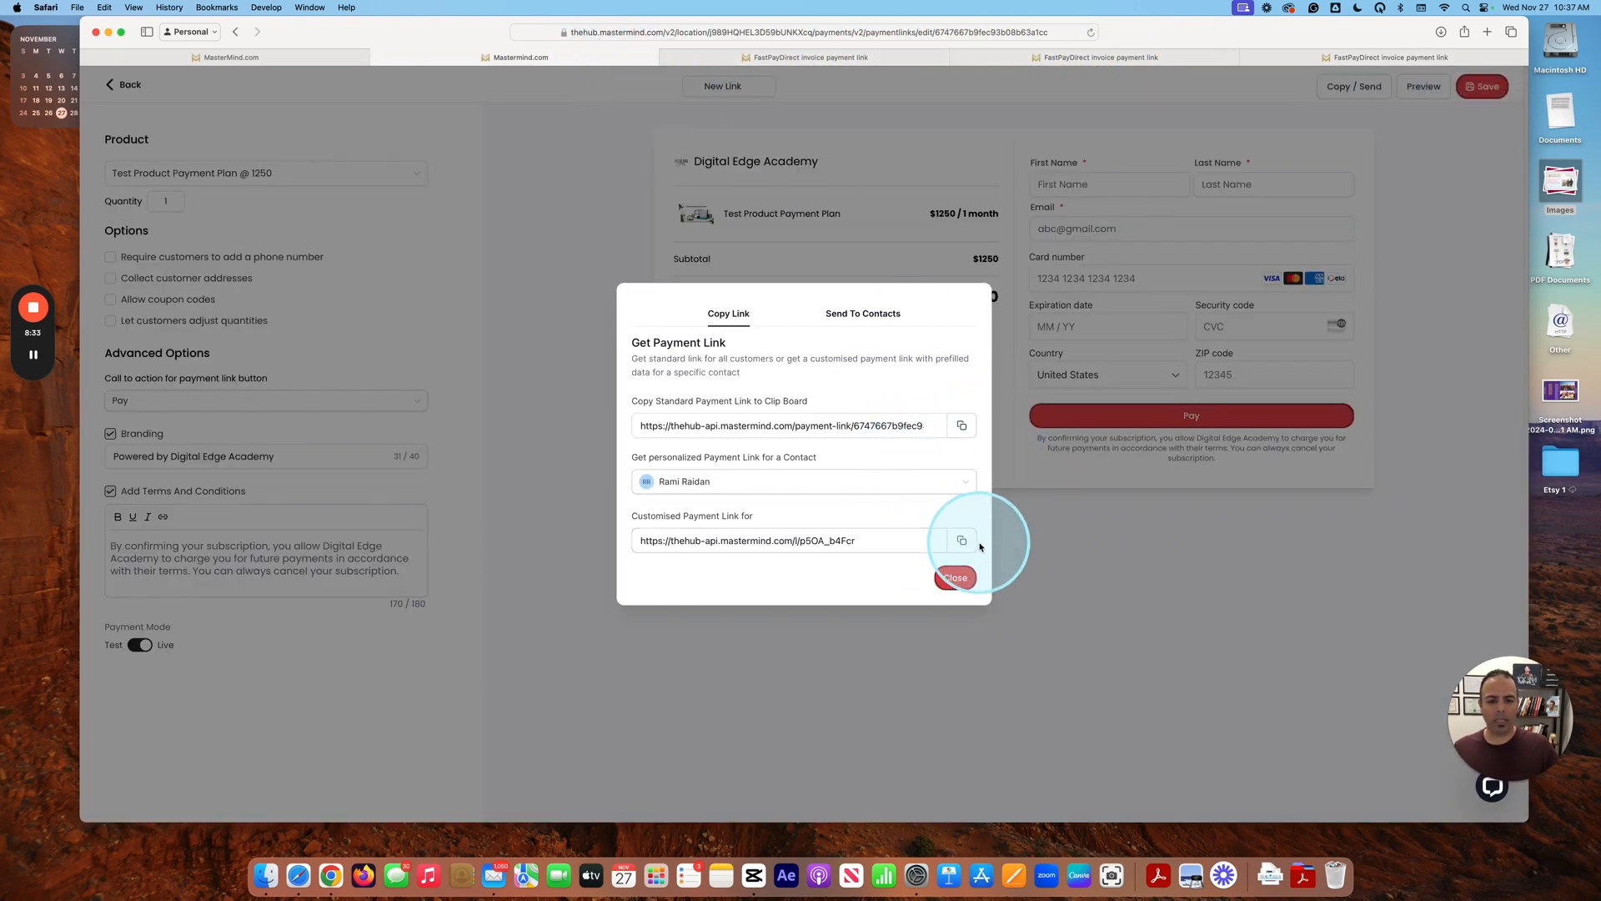
left_click(972, 426)
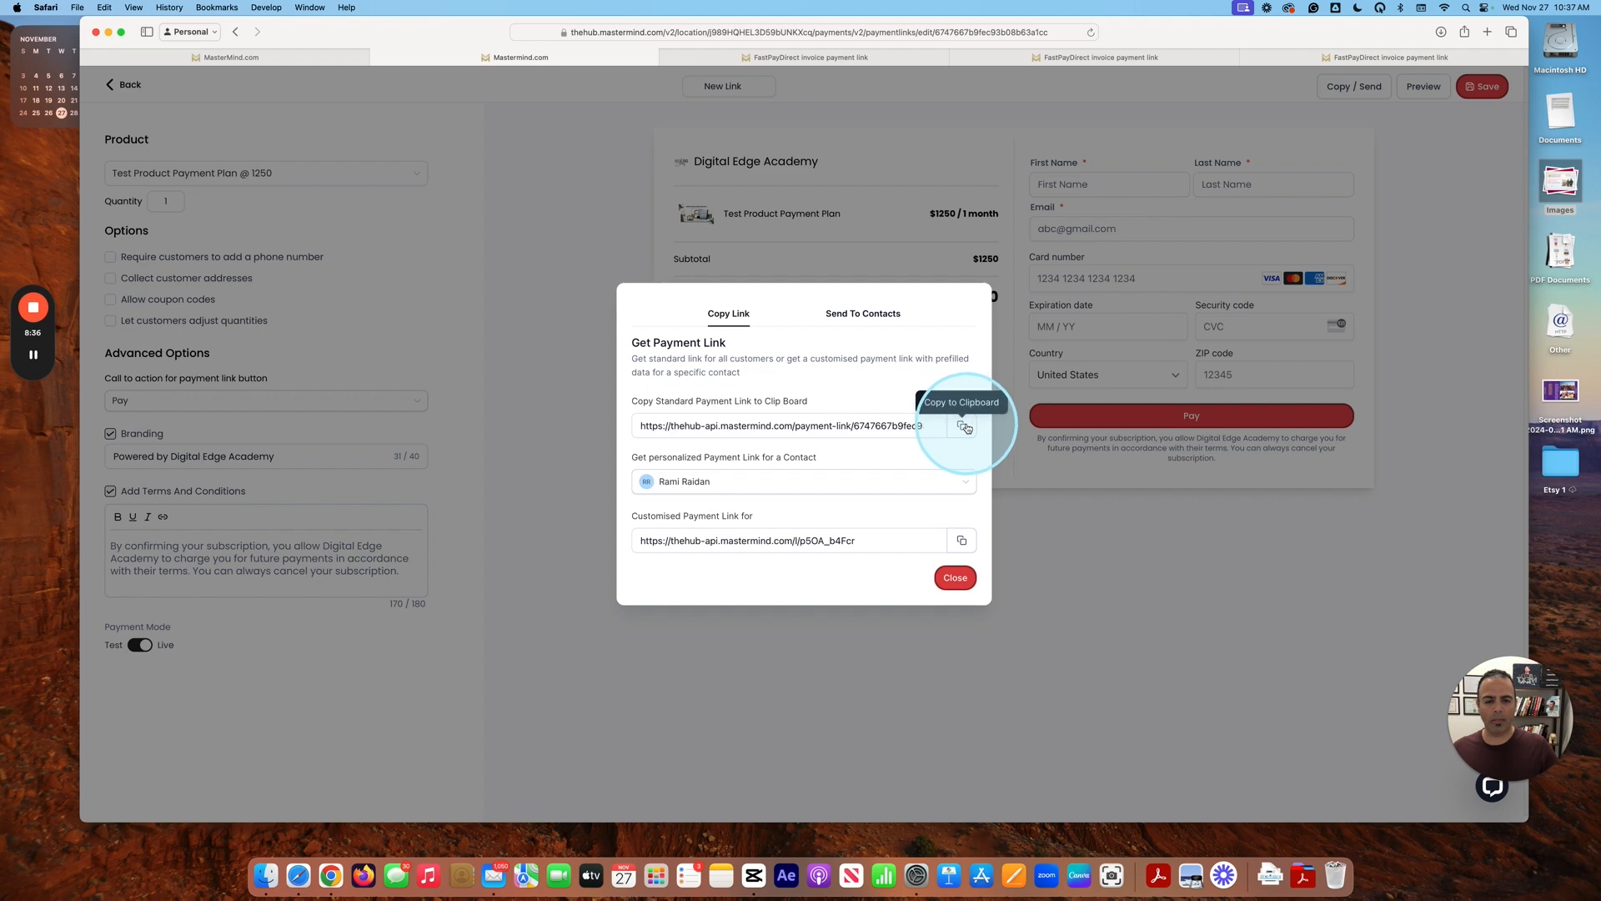